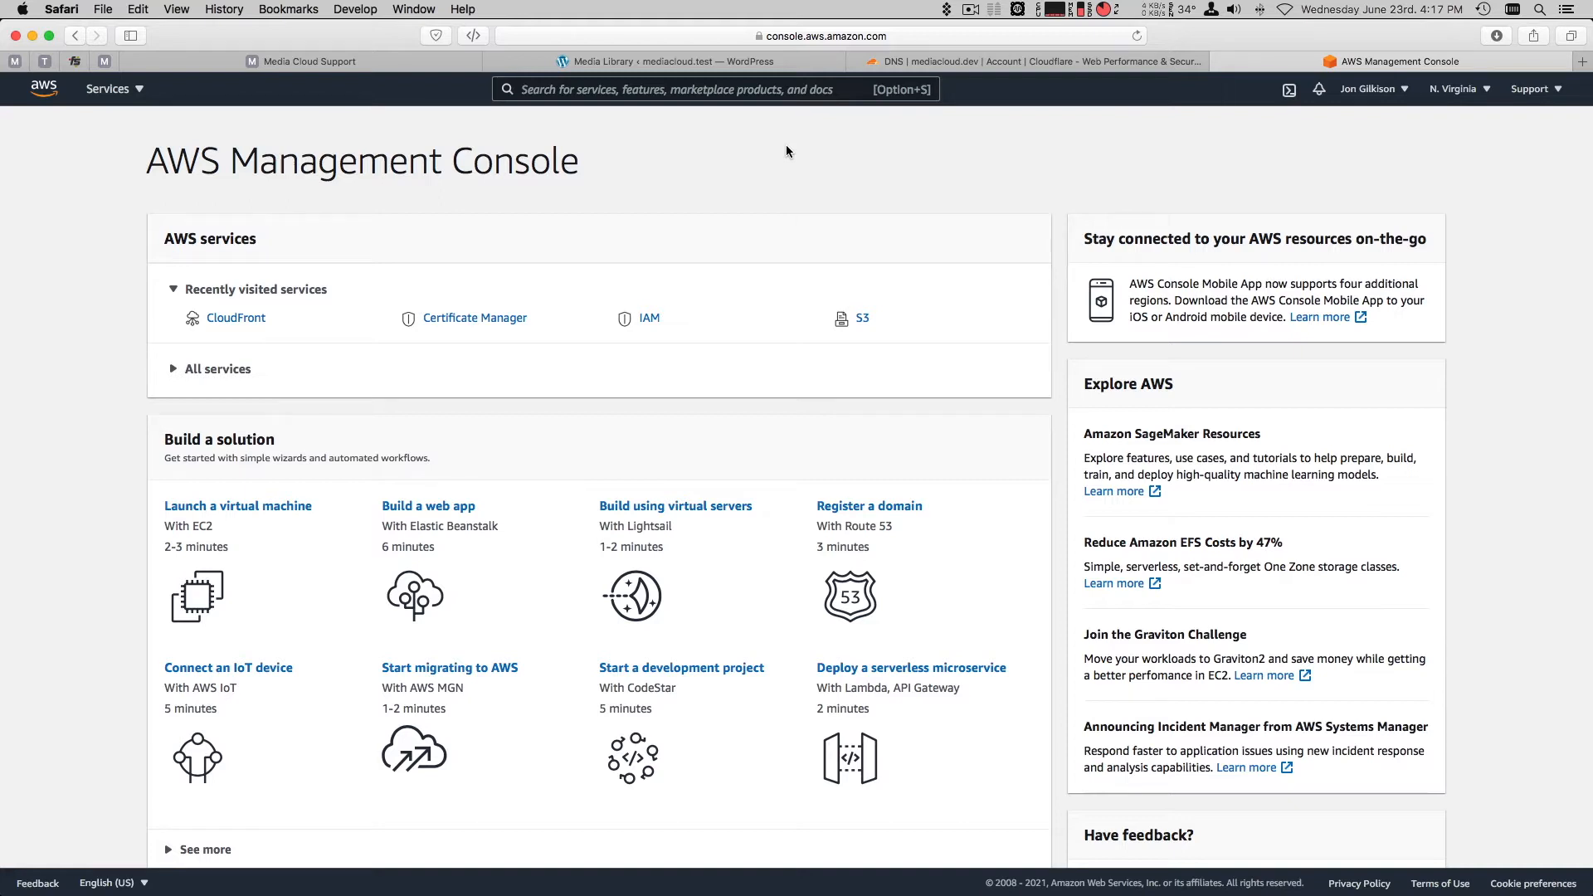
Start a public certificate request in Certificate Manager, with the region set to US East (N. Virginia).
{"action": "left_click", "coordinate": [459, 320]}
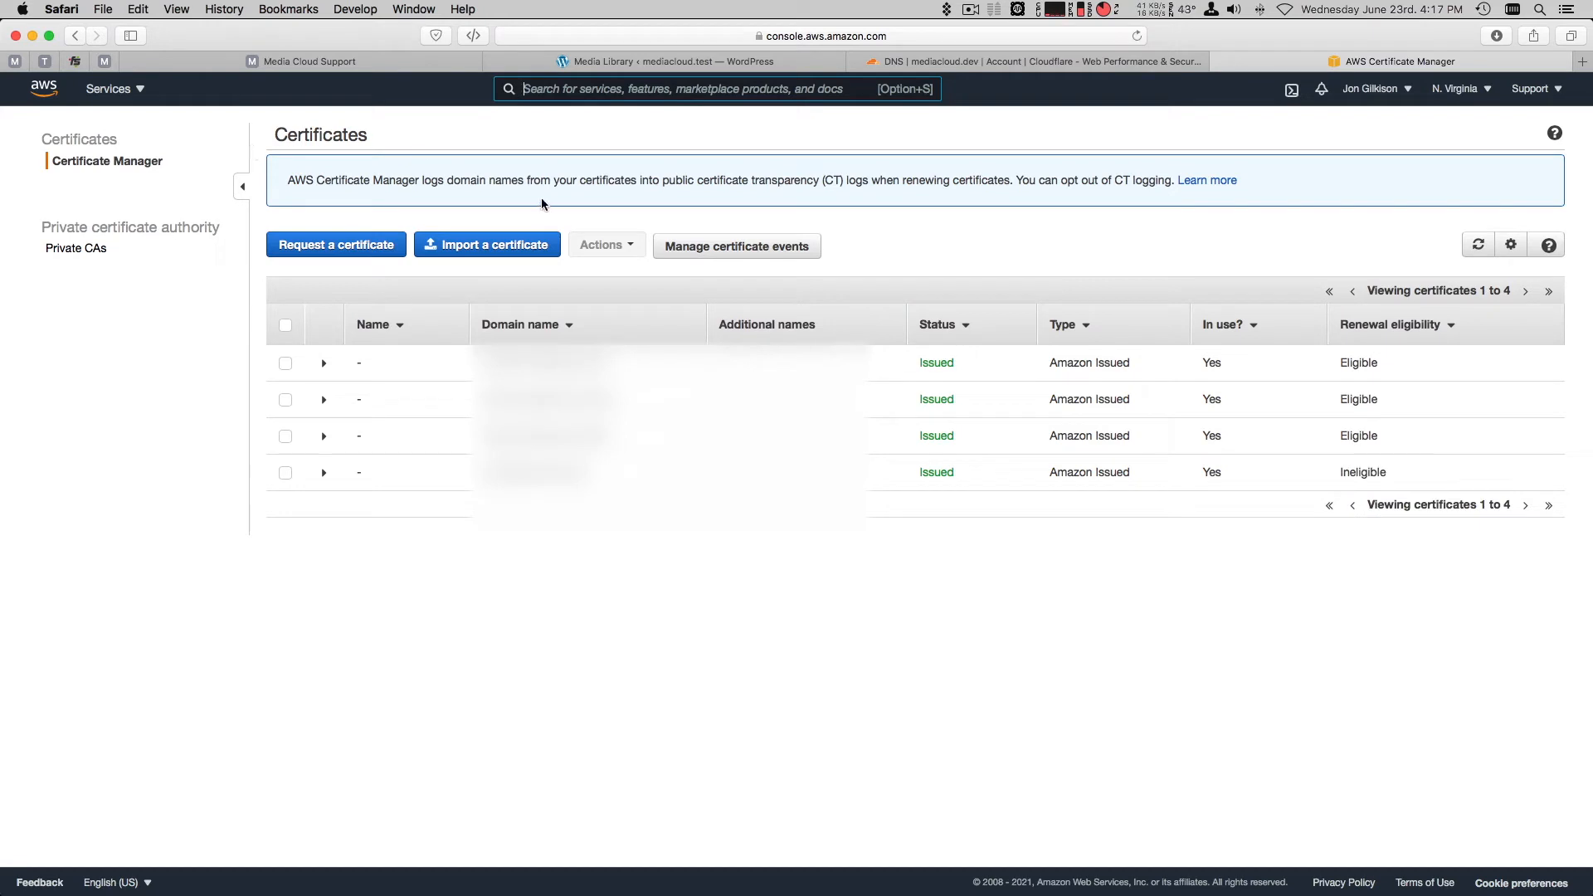
{"action": "left_click", "coordinate": [1459, 97]}
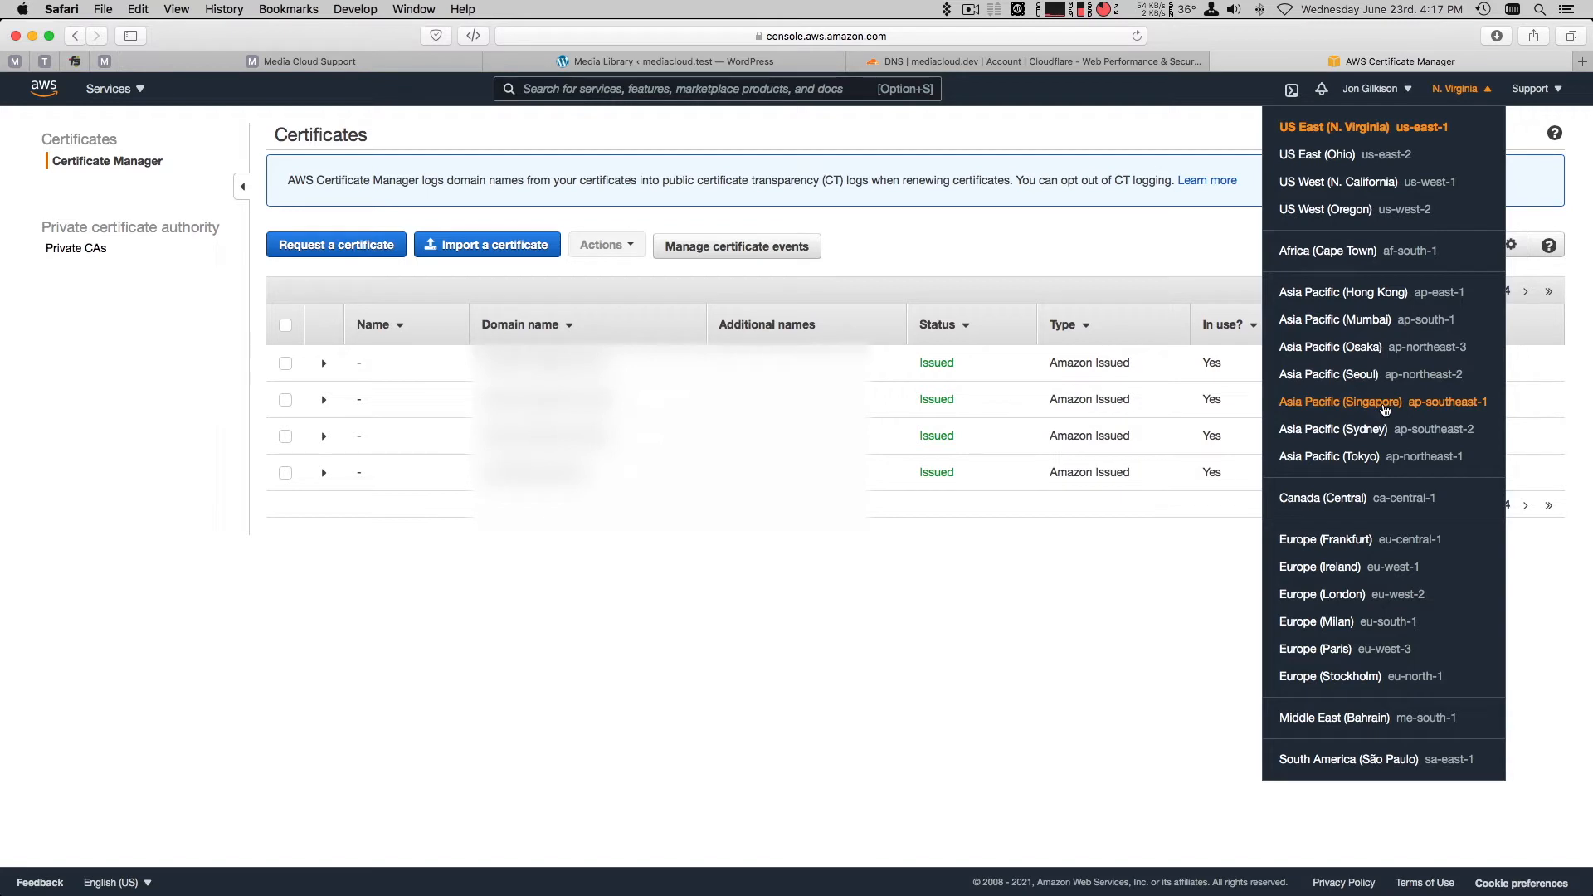
{"action": "left_click", "coordinate": [1366, 129]}
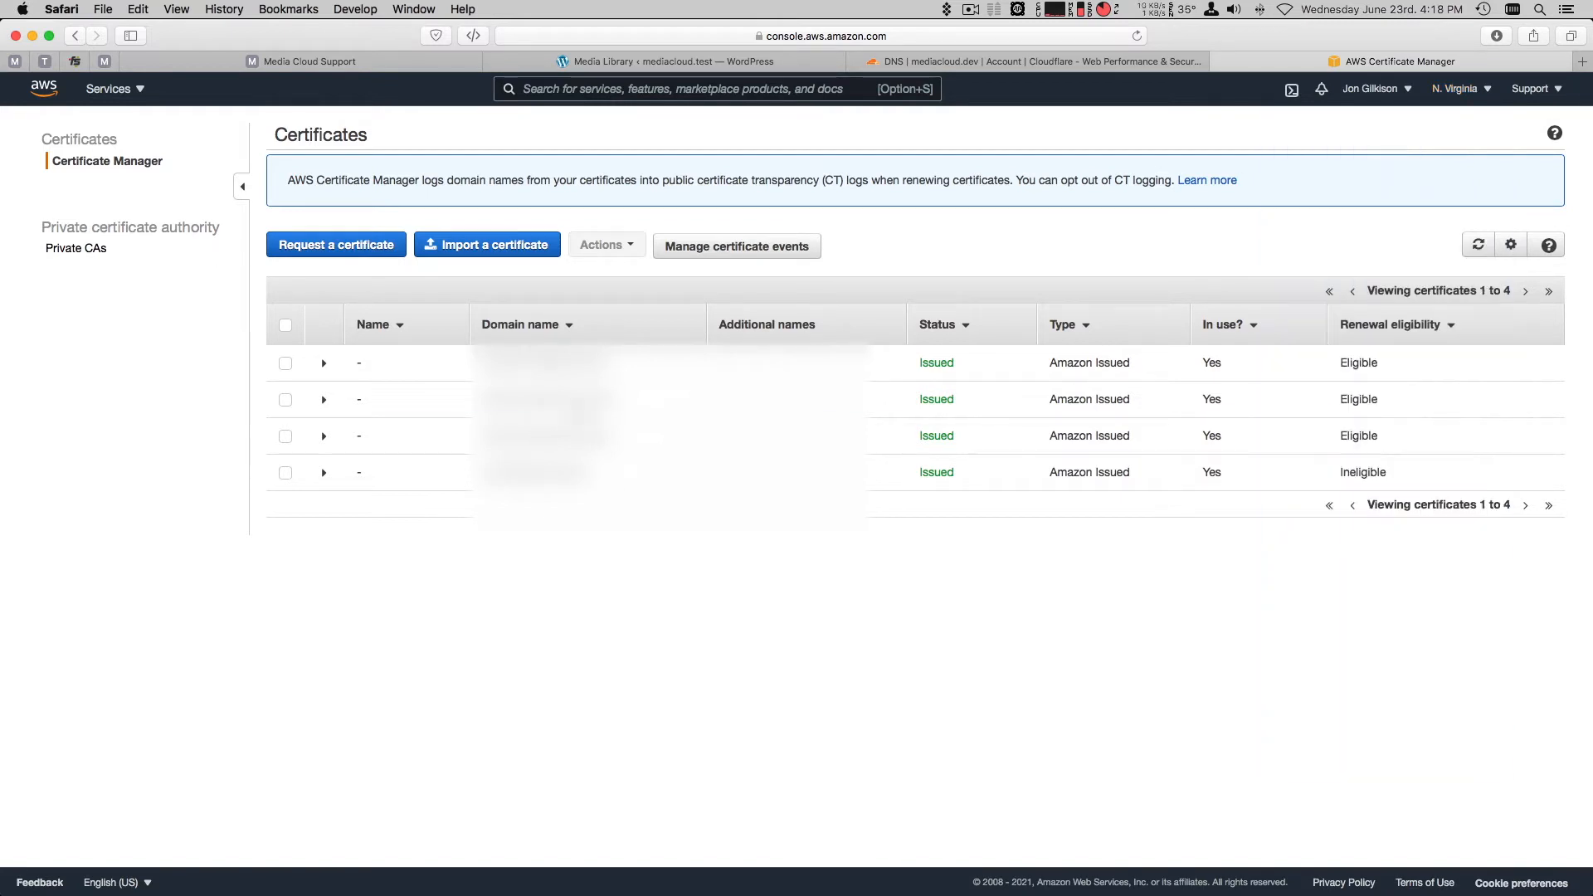
{"action": "left_click", "coordinate": [337, 249]}
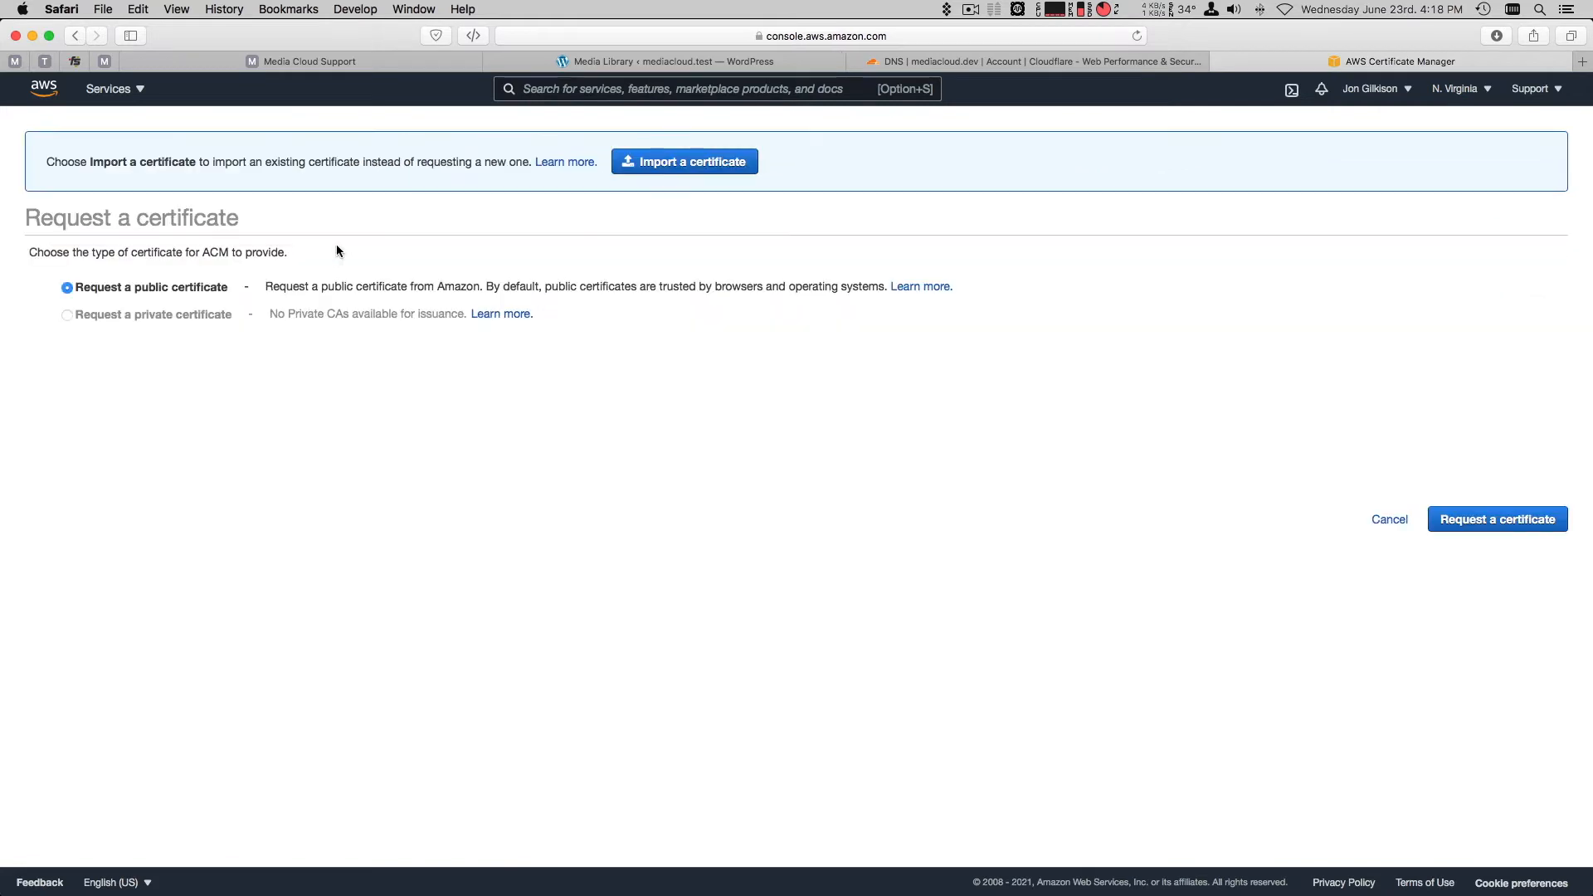
{"action": "left_click", "coordinate": [1498, 518]}
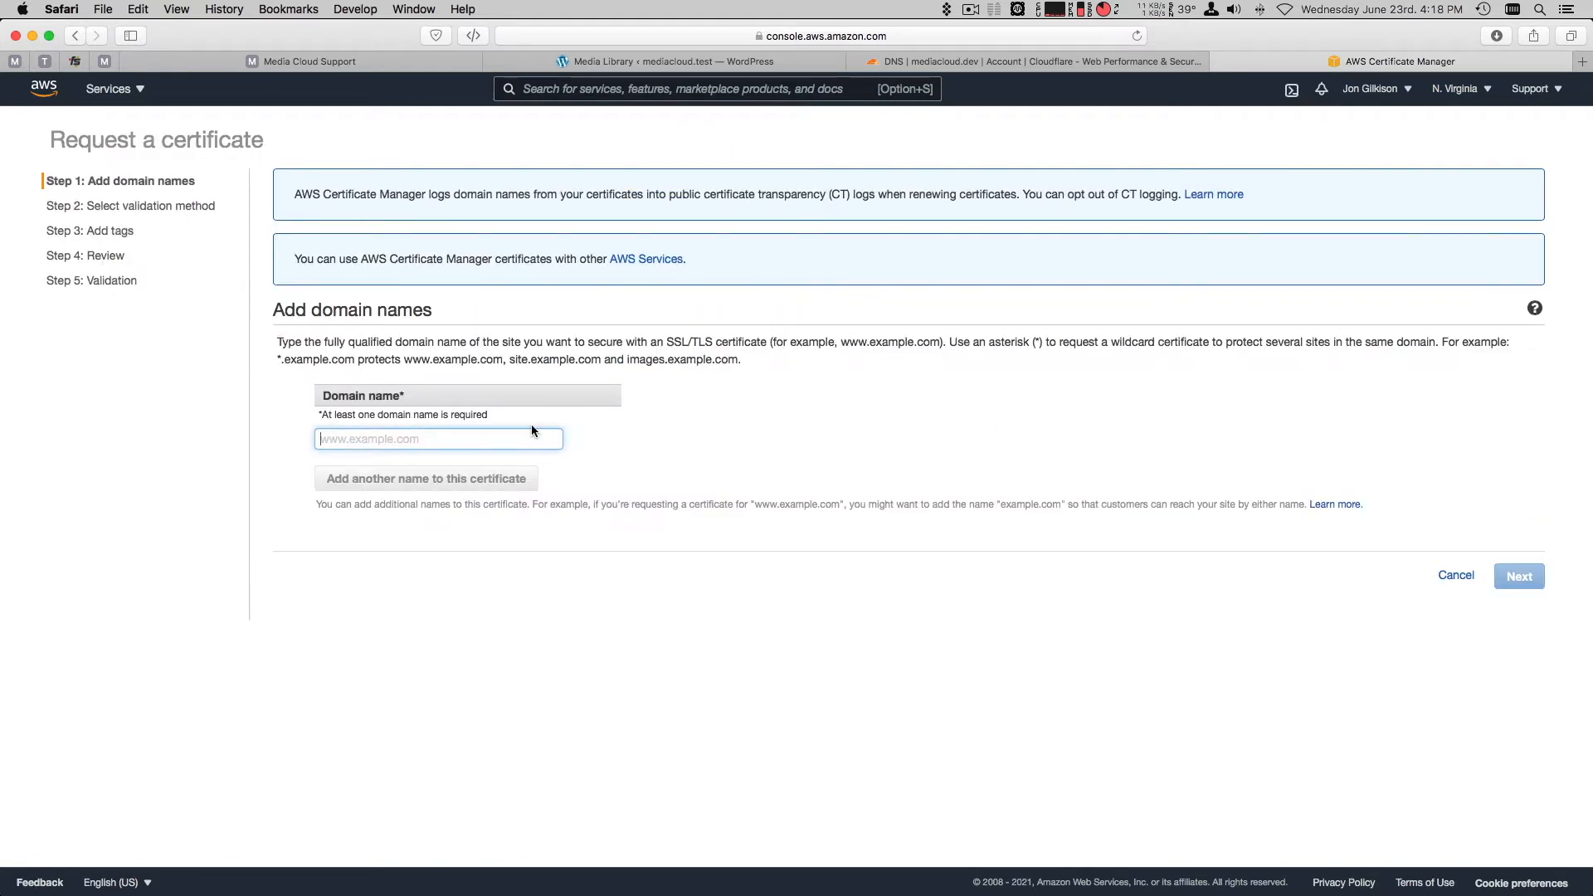
Request the certificate for mycdn.mediacloud.dev with DNS validation and no tags.
{"action": "type", "text": "mycdn.mediac"}
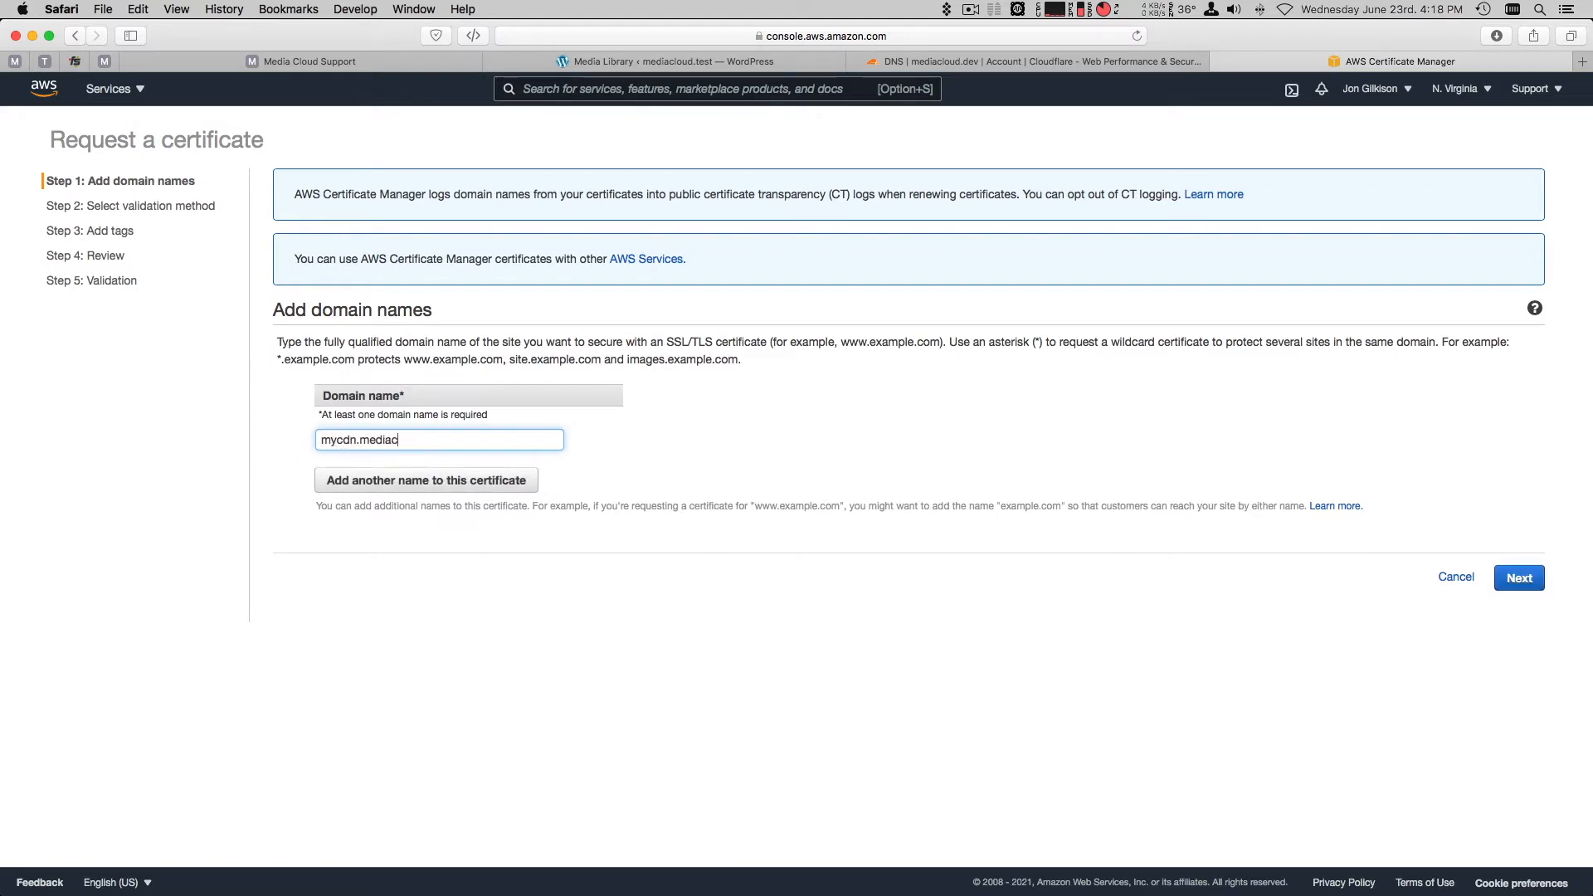
{"action": "type", "text": "loud.dev"}
{"action": "left_click", "coordinate": [1520, 580]}
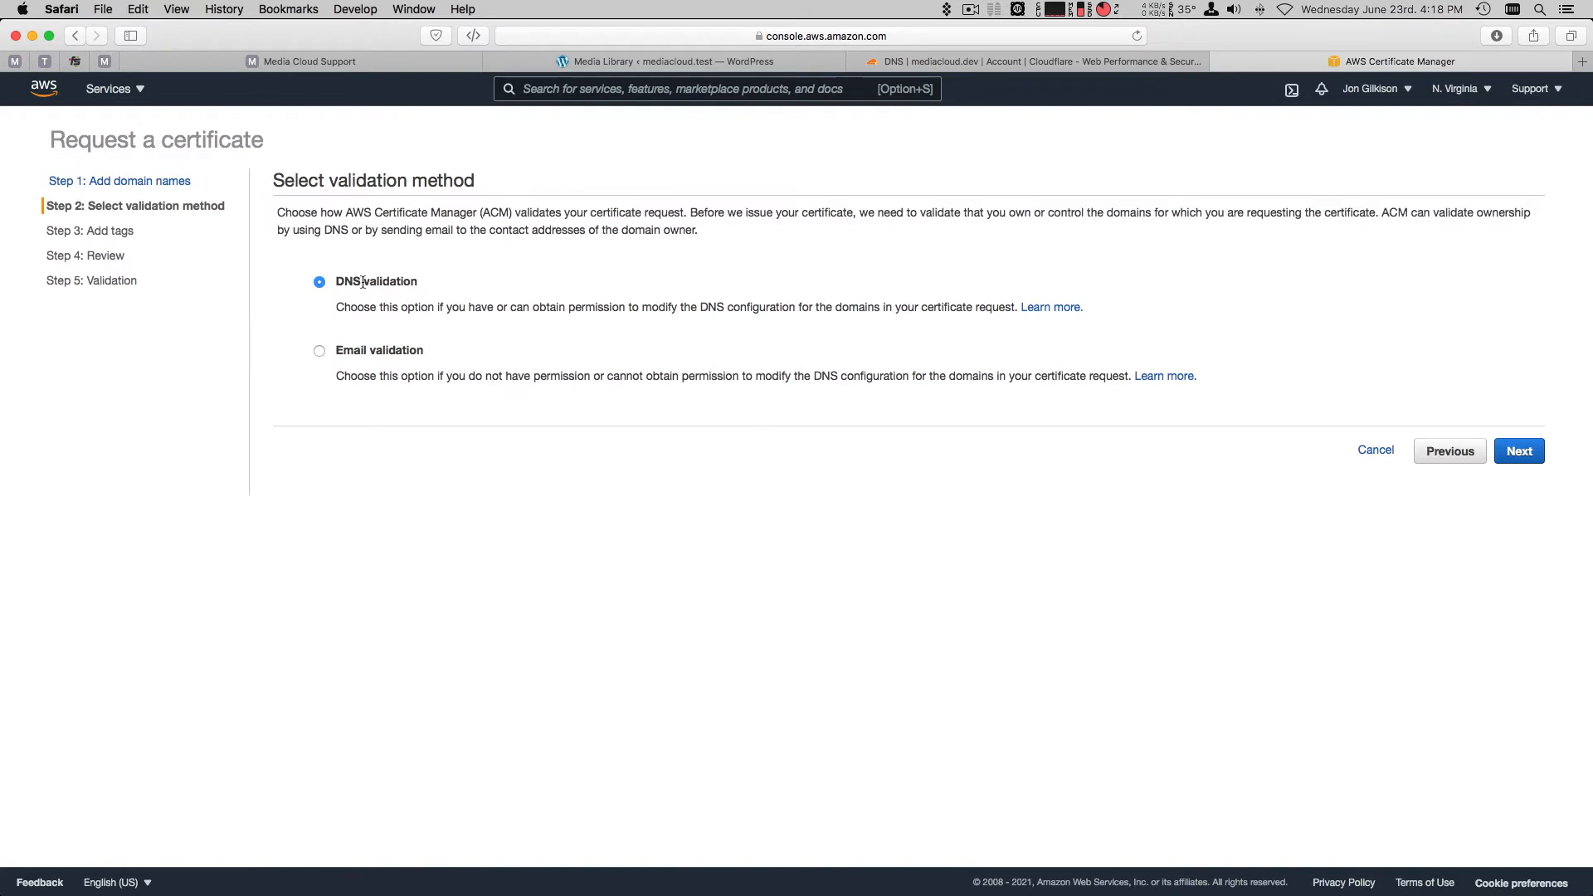
{"action": "left_click", "coordinate": [1520, 452]}
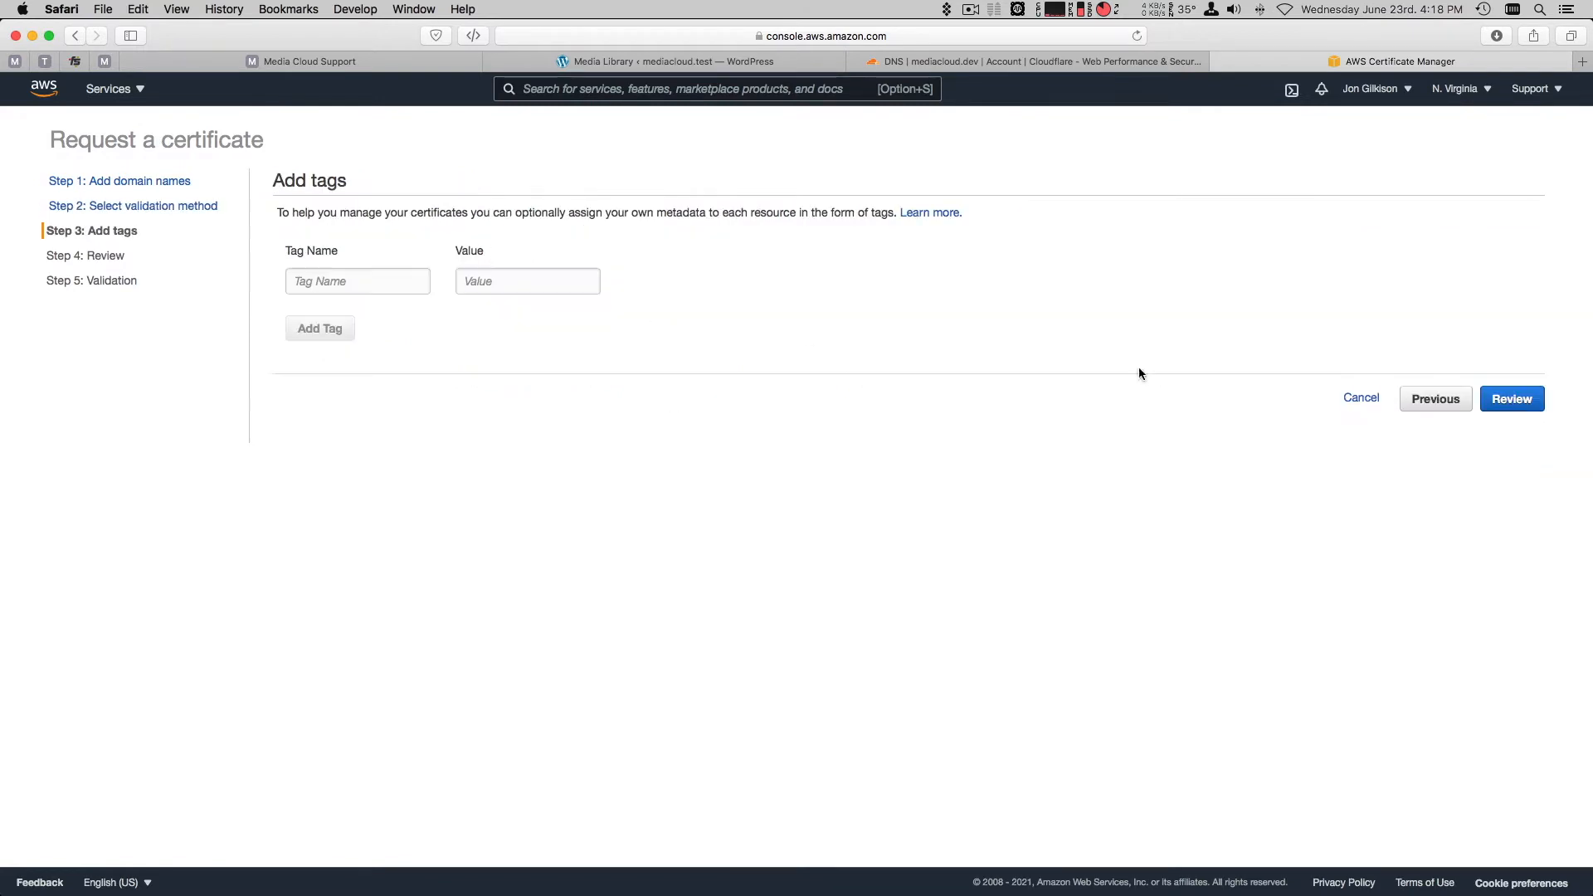
{"action": "left_click", "coordinate": [1511, 400]}
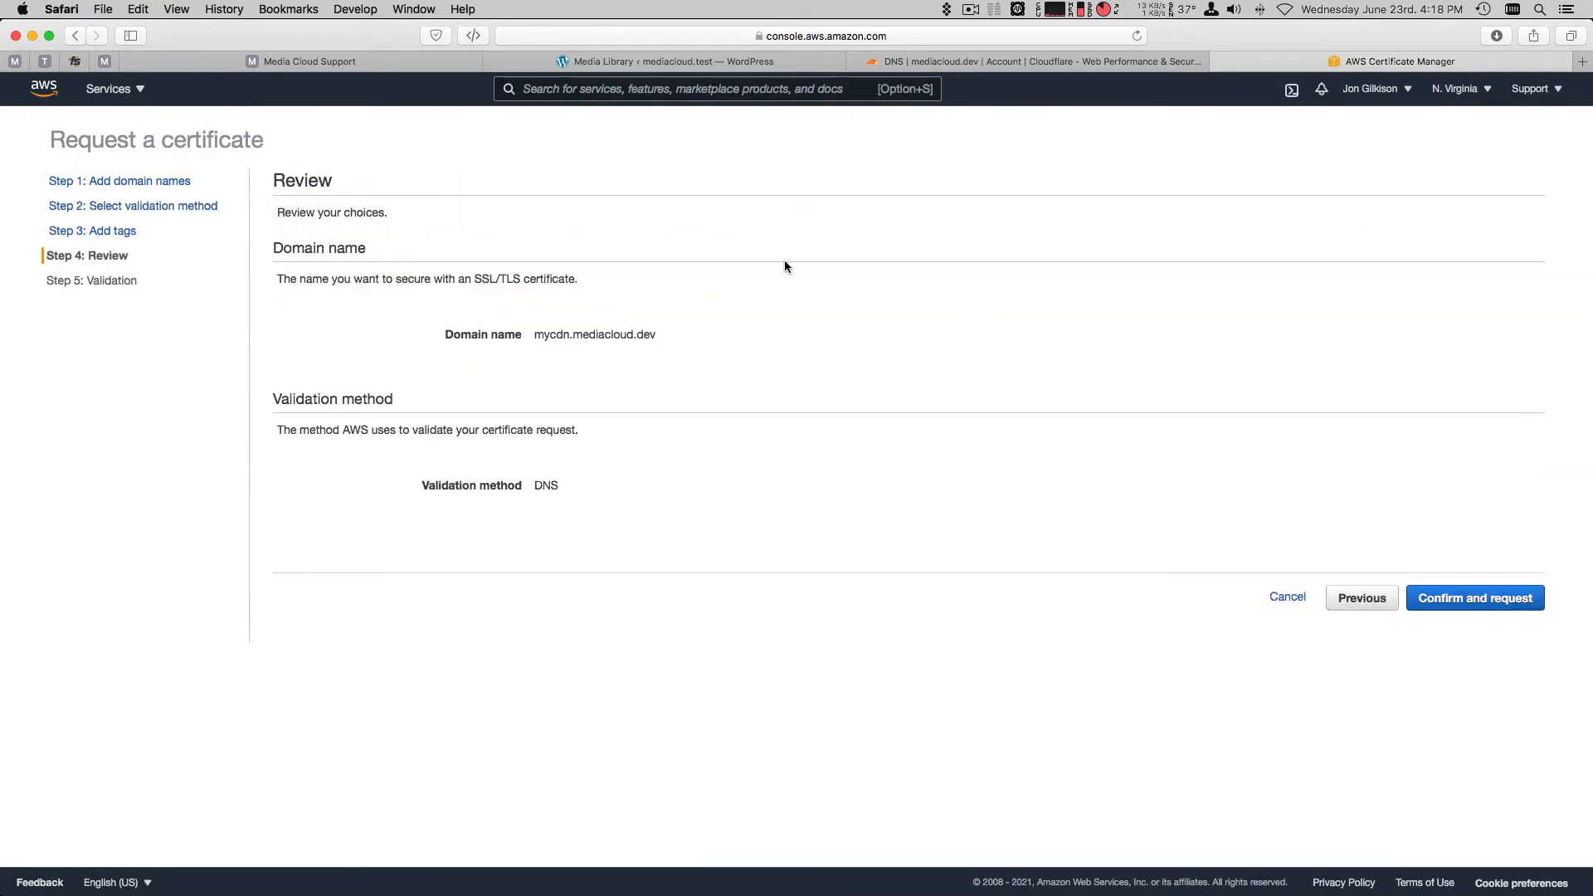
{"action": "left_click", "coordinate": [1474, 598]}
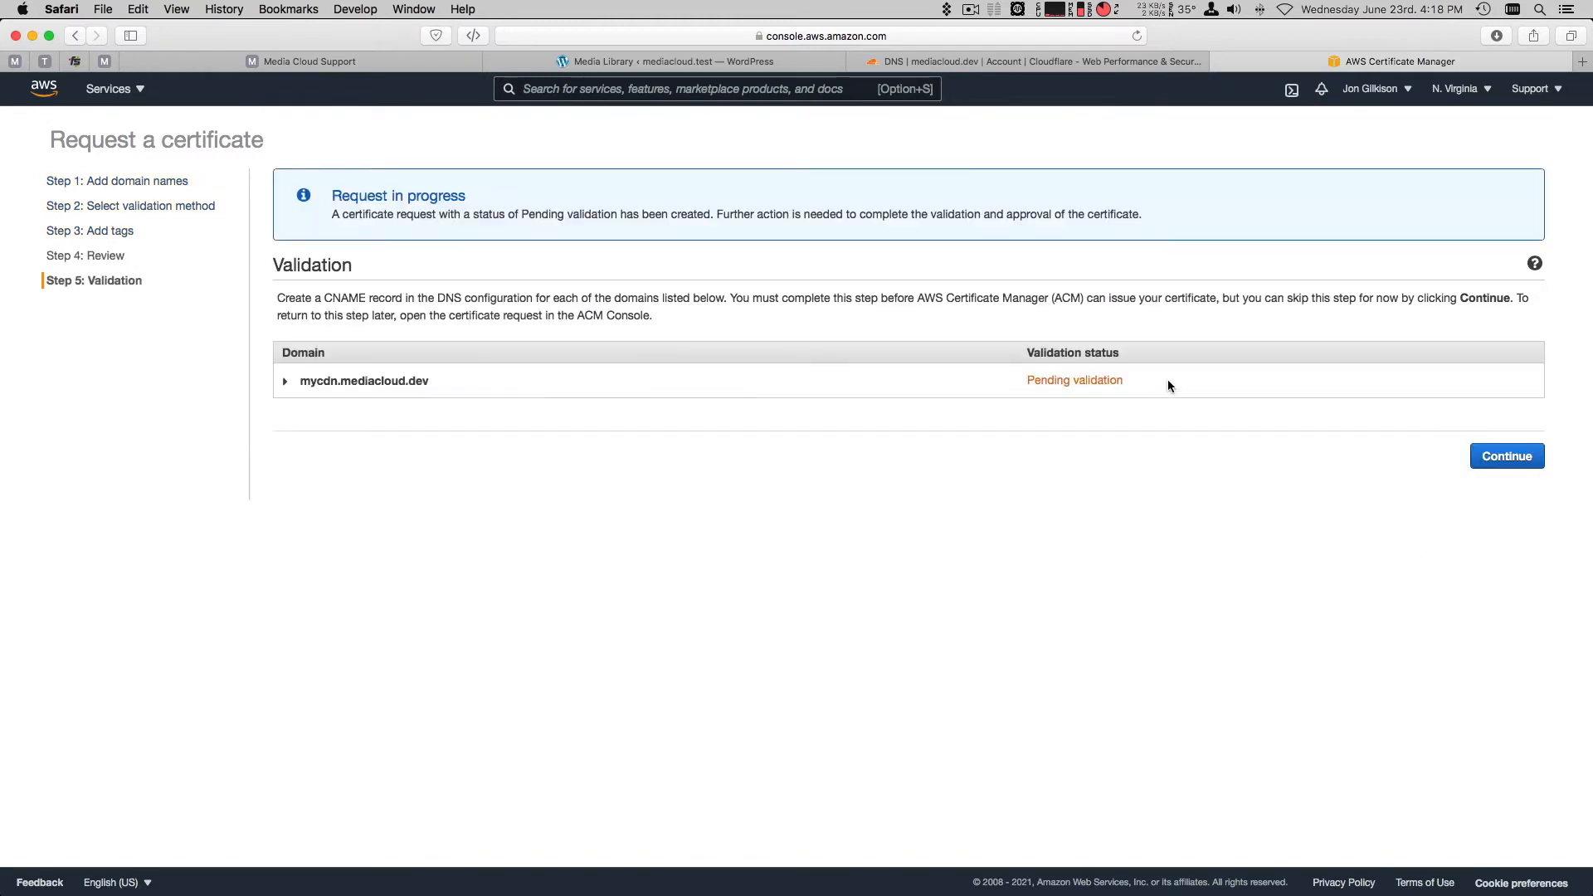
Expand the validation details of mycdn.mediacloud.dev and copy the name of its CNAME record.
{"action": "left_click", "coordinate": [286, 383]}
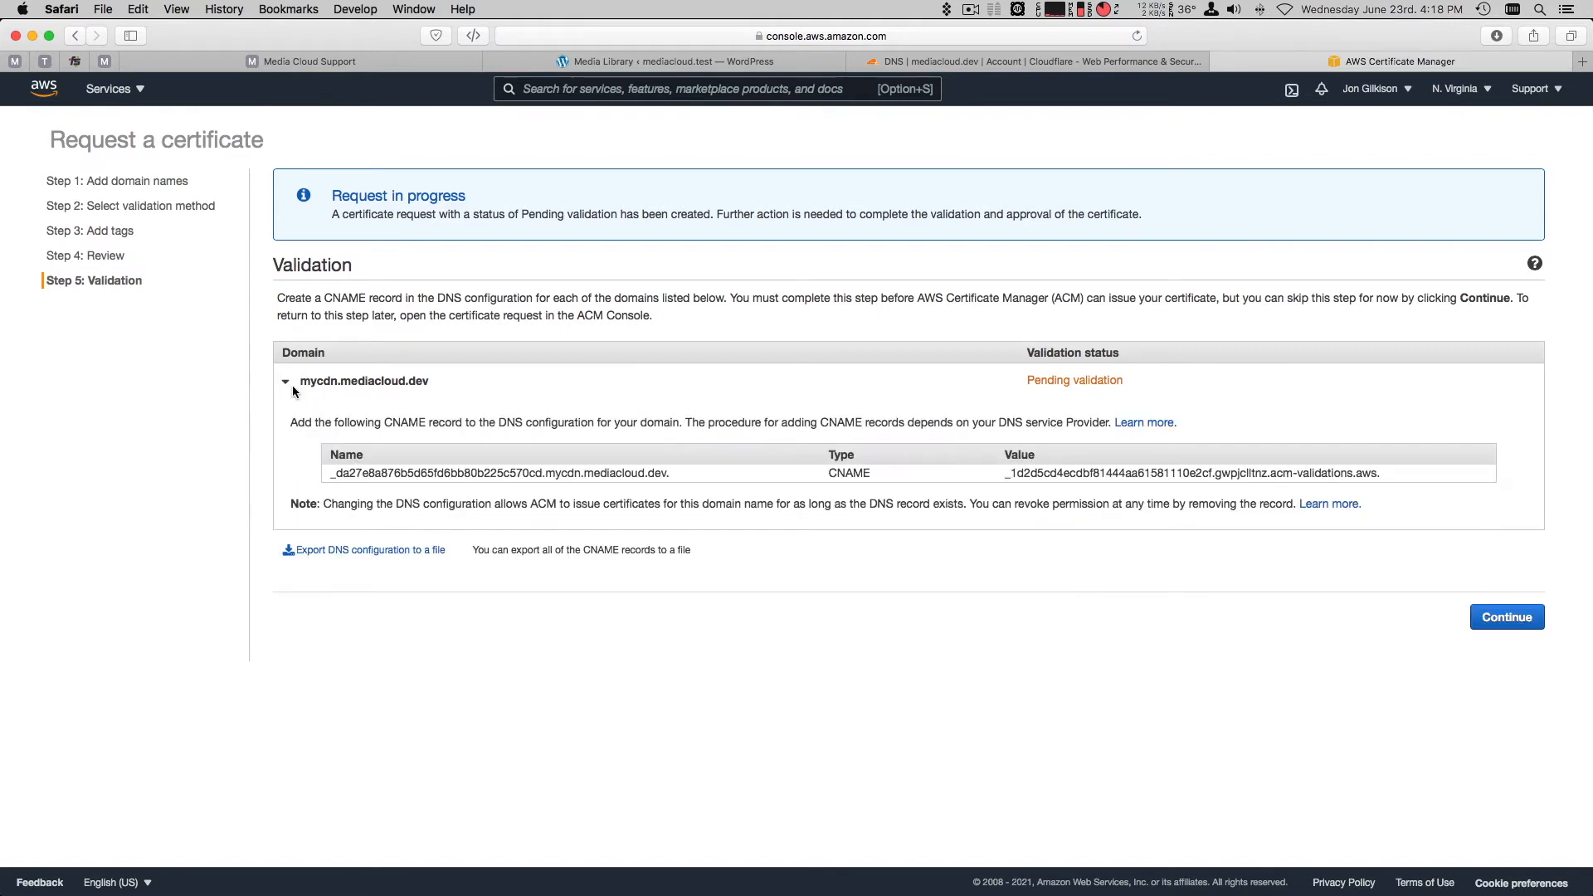
{"action": "left_click", "coordinate": [538, 476]}
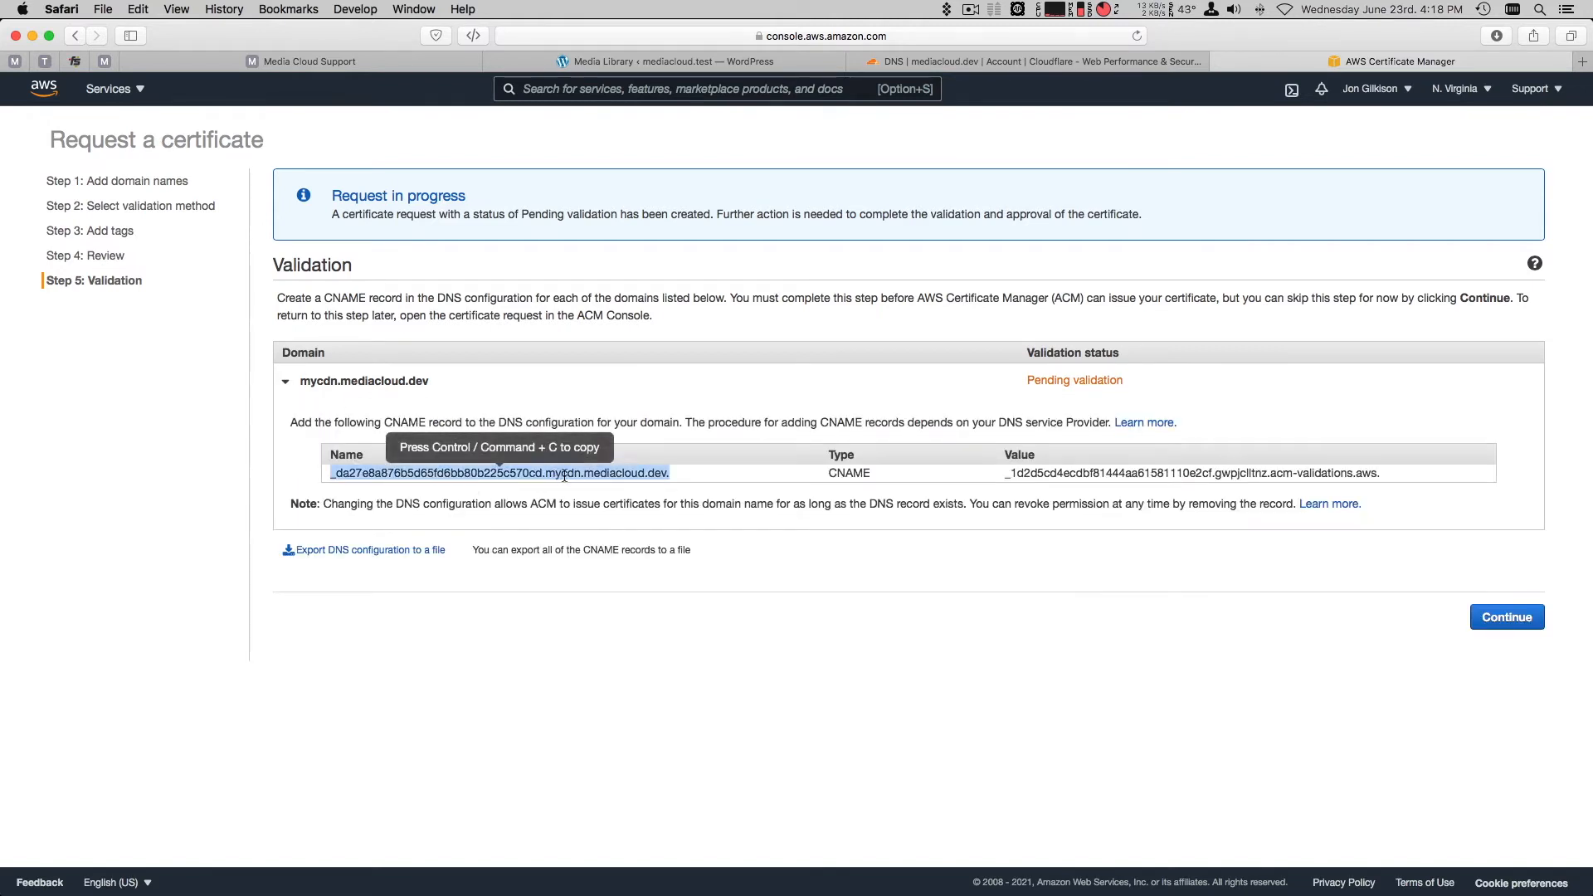
{"action": "left_click", "coordinate": [1094, 473]}
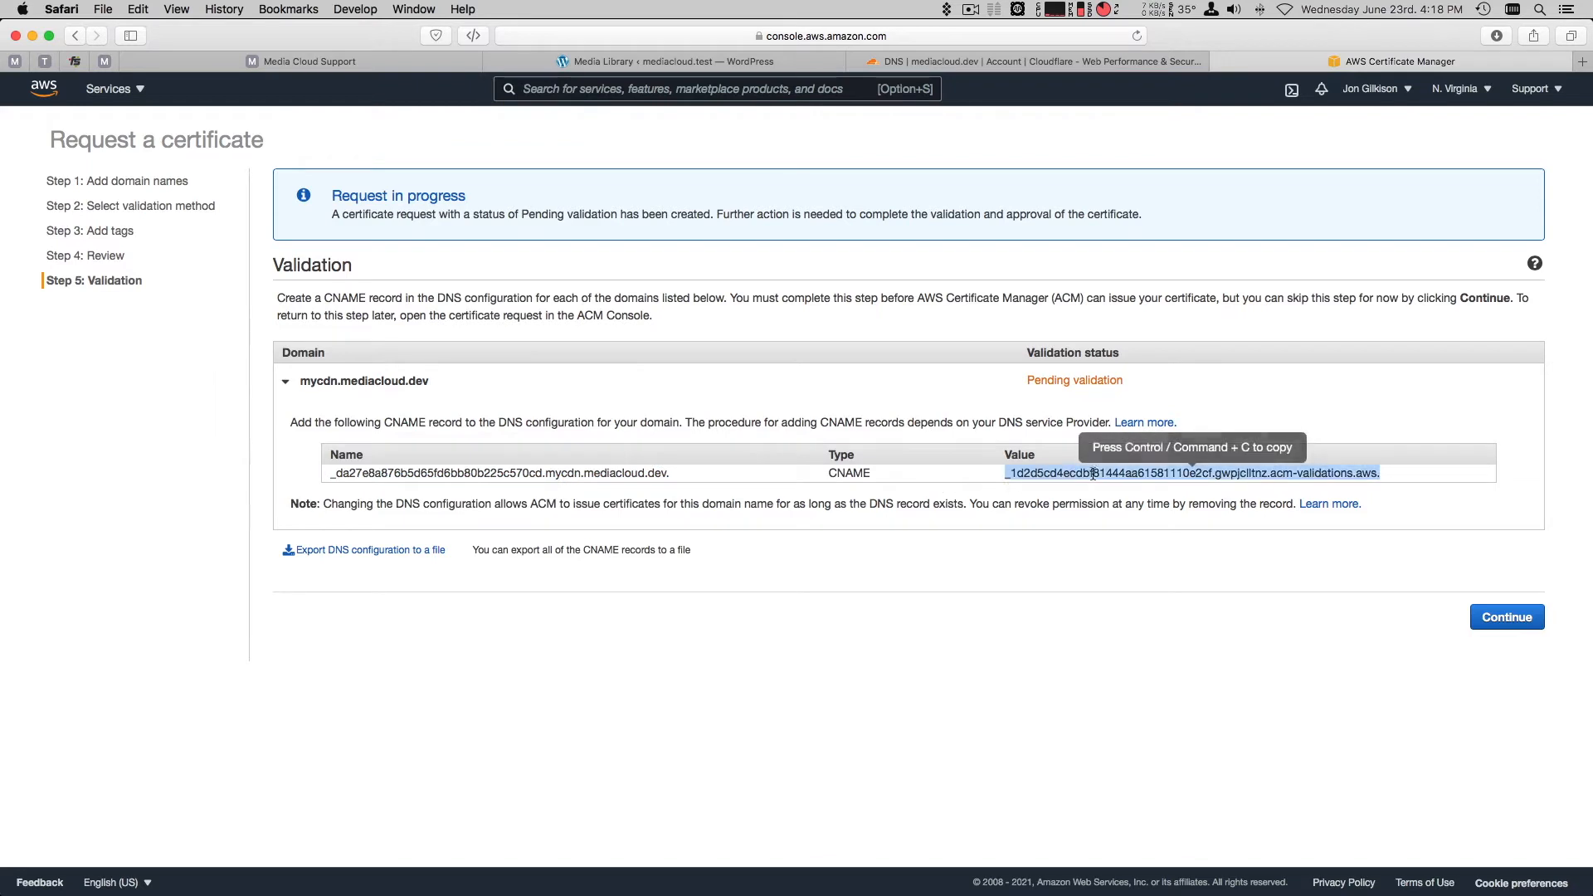
{"action": "left_click", "coordinate": [566, 475]}
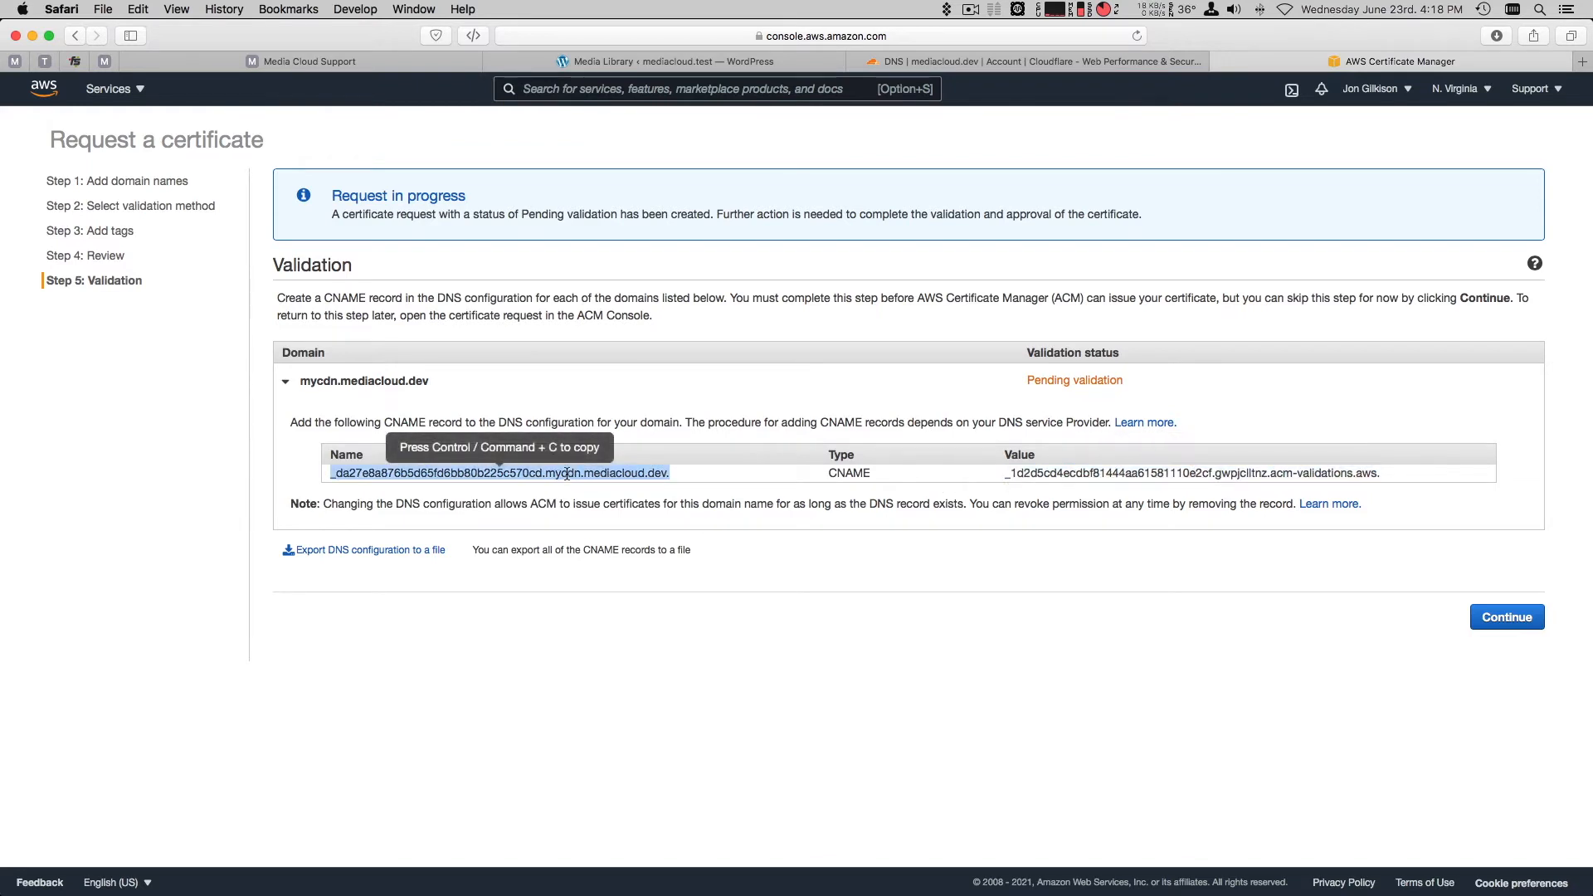
{"action": "key", "text": "super+c"}
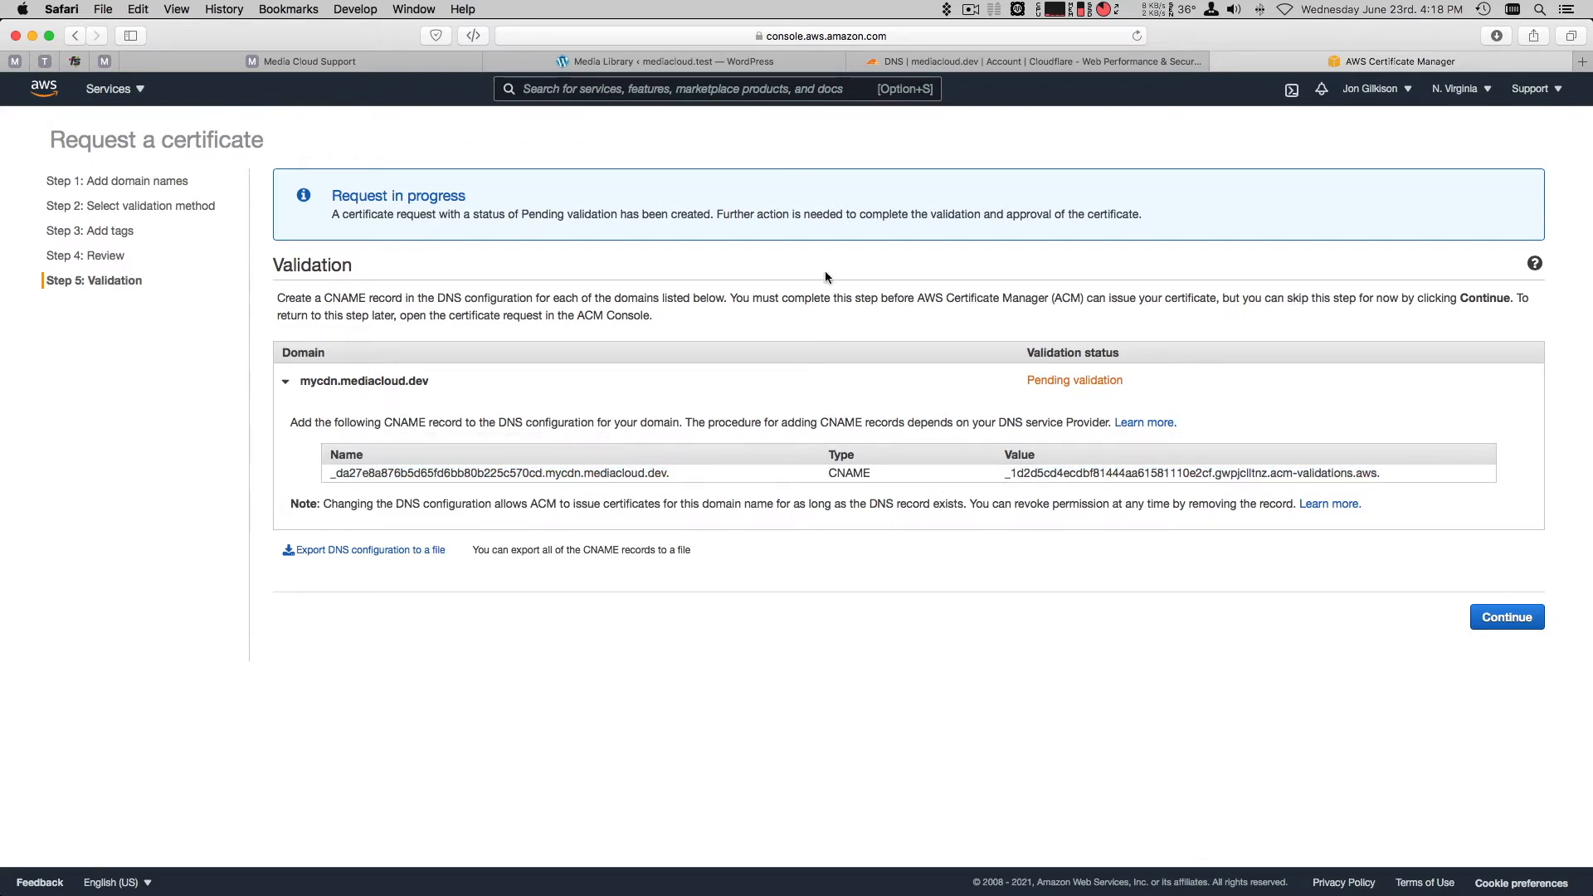
Switch to Cloudflare and start a DNS-only CNAME record for mediacloud.dev, using the copied validation name as its name.
{"action": "left_click", "coordinate": [938, 61]}
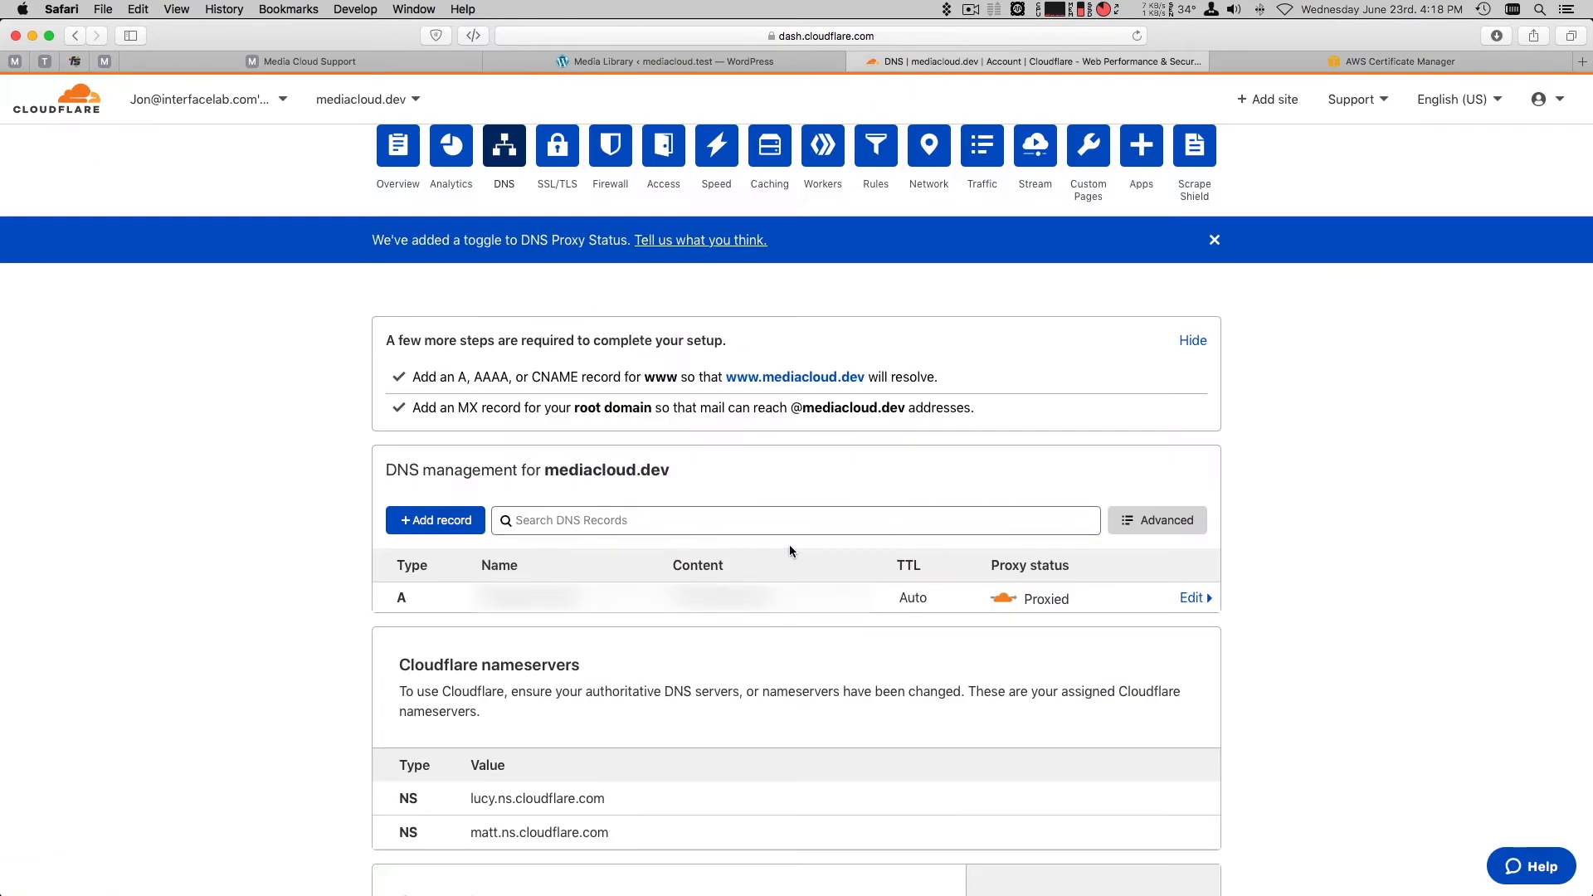
{"action": "left_click", "coordinate": [472, 524]}
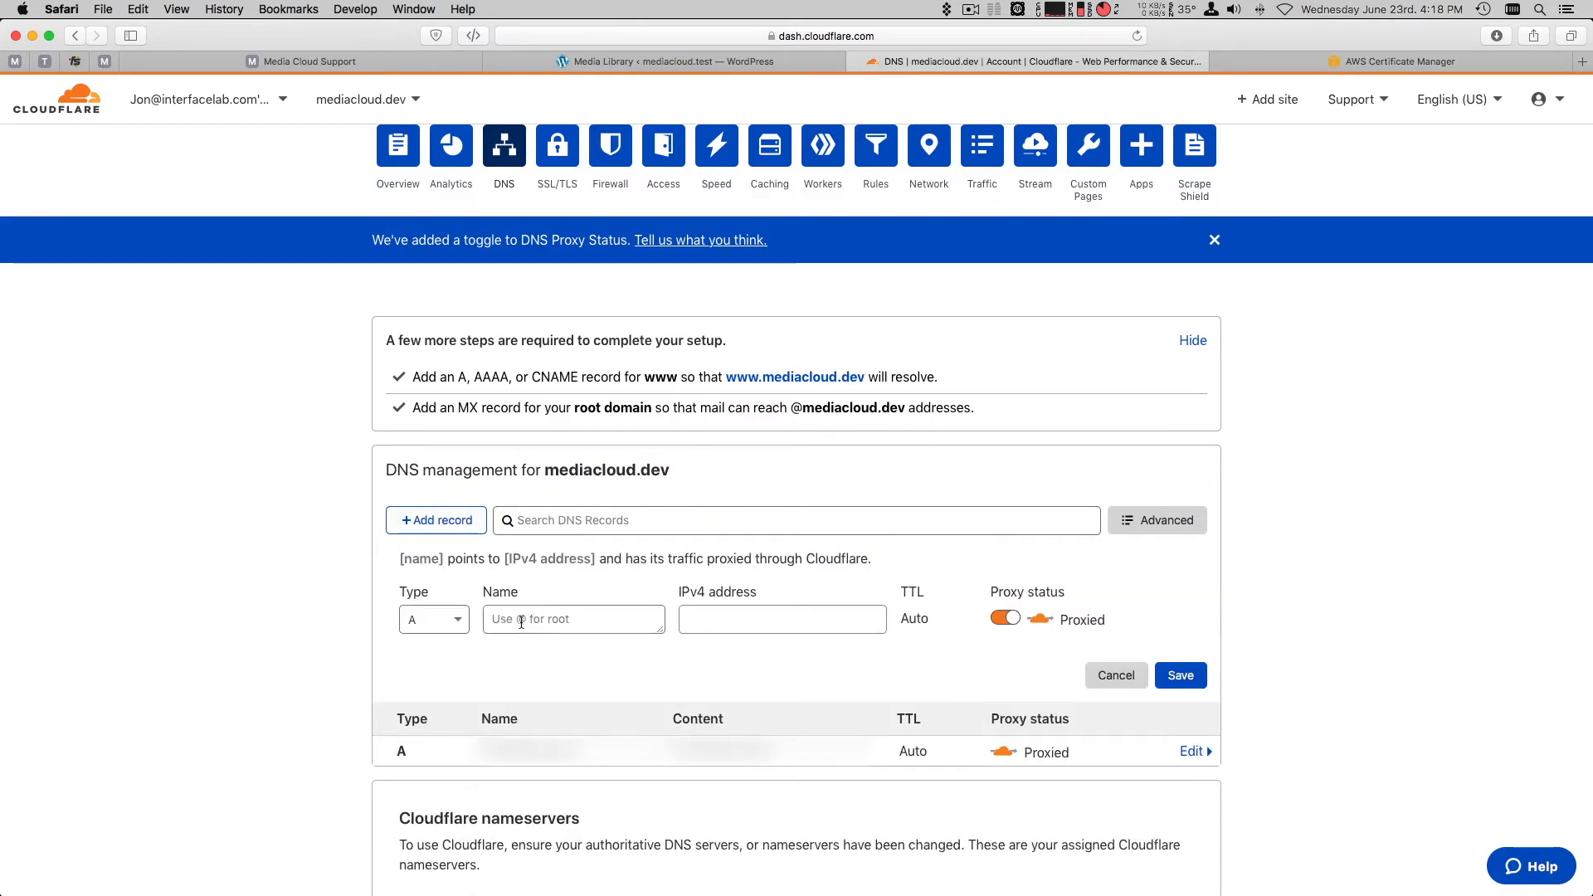
{"action": "left_click", "coordinate": [419, 619]}
{"action": "left_click", "coordinate": [429, 778]}
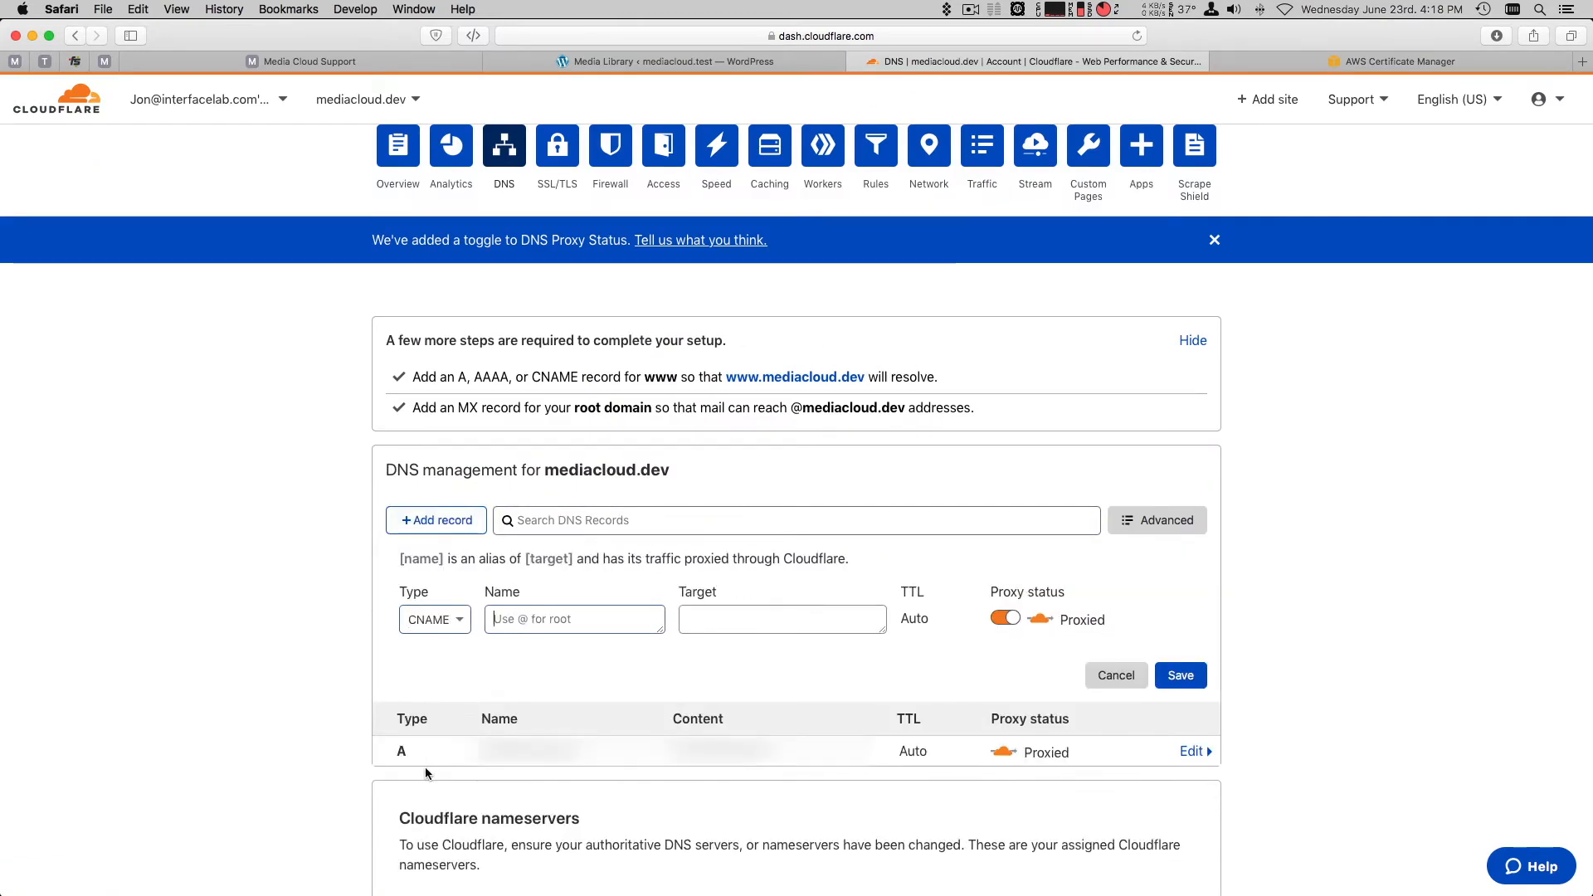
{"action": "left_click", "coordinate": [1004, 618]}
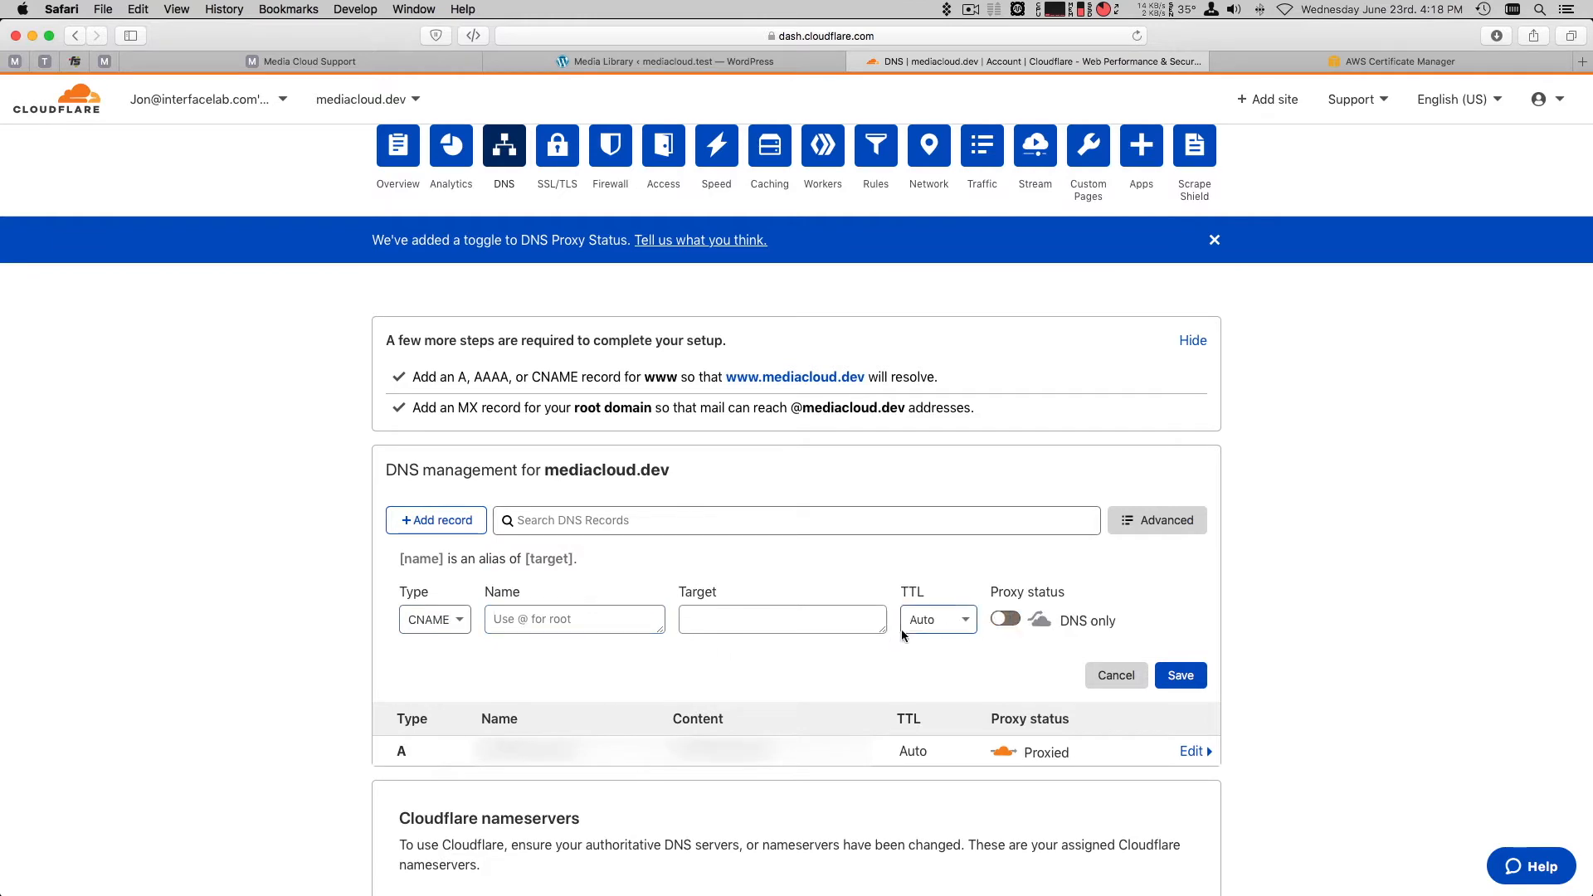
{"action": "left_click", "coordinate": [586, 618]}
{"action": "key", "text": "super+v"}
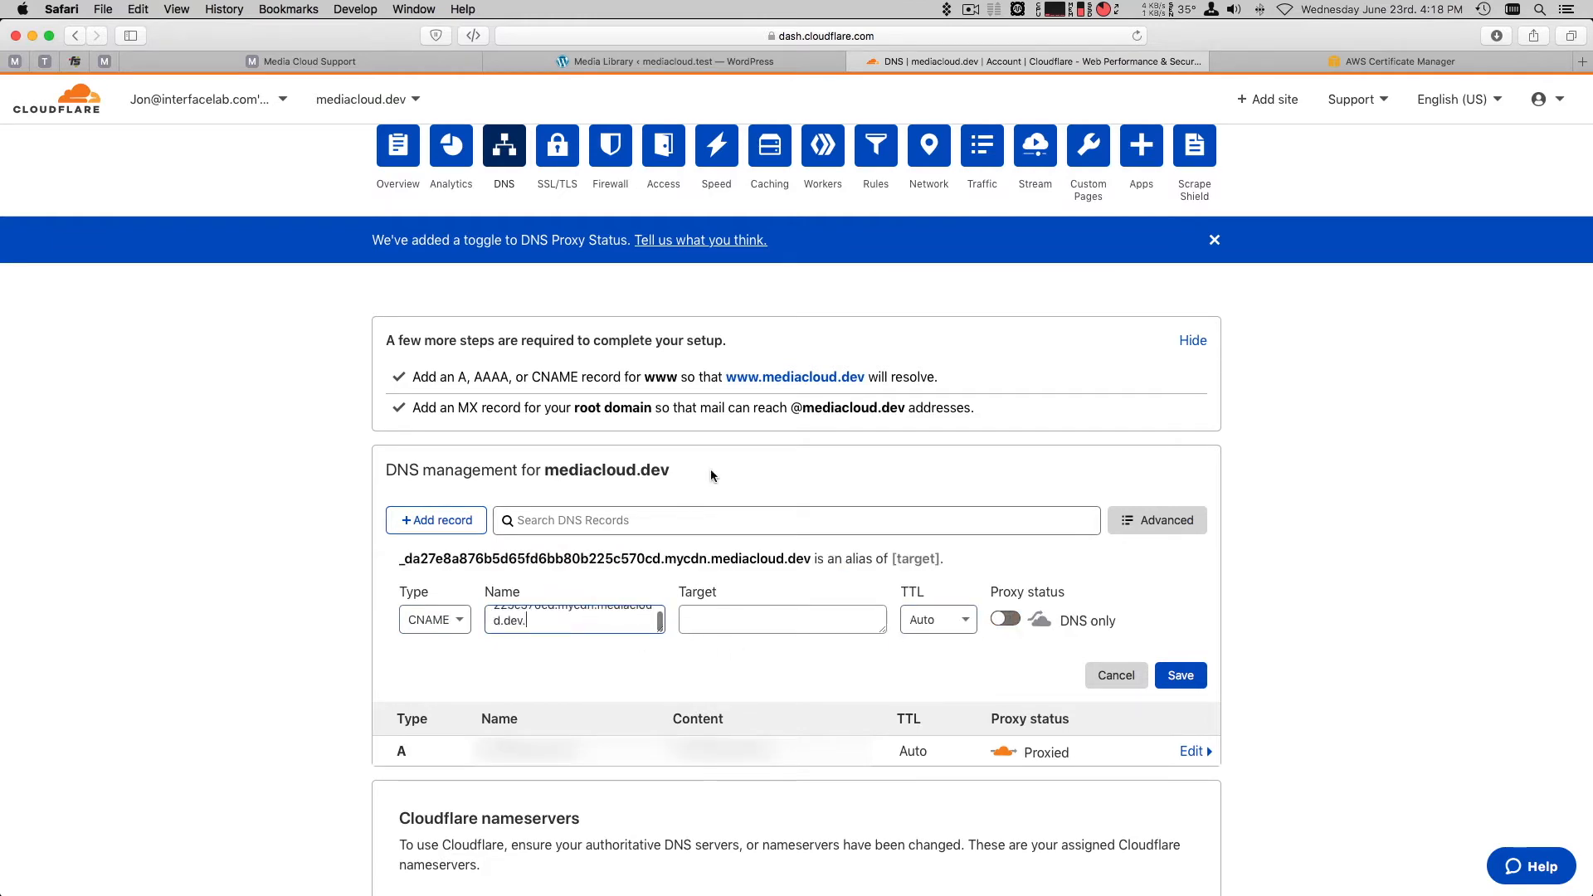
Copy the CNAME value from Certificate Manager into the new Cloudflare record's target and save the record.
{"action": "left_click", "coordinate": [1227, 67]}
{"action": "left_click", "coordinate": [1086, 473]}
{"action": "key", "text": "super+c"}
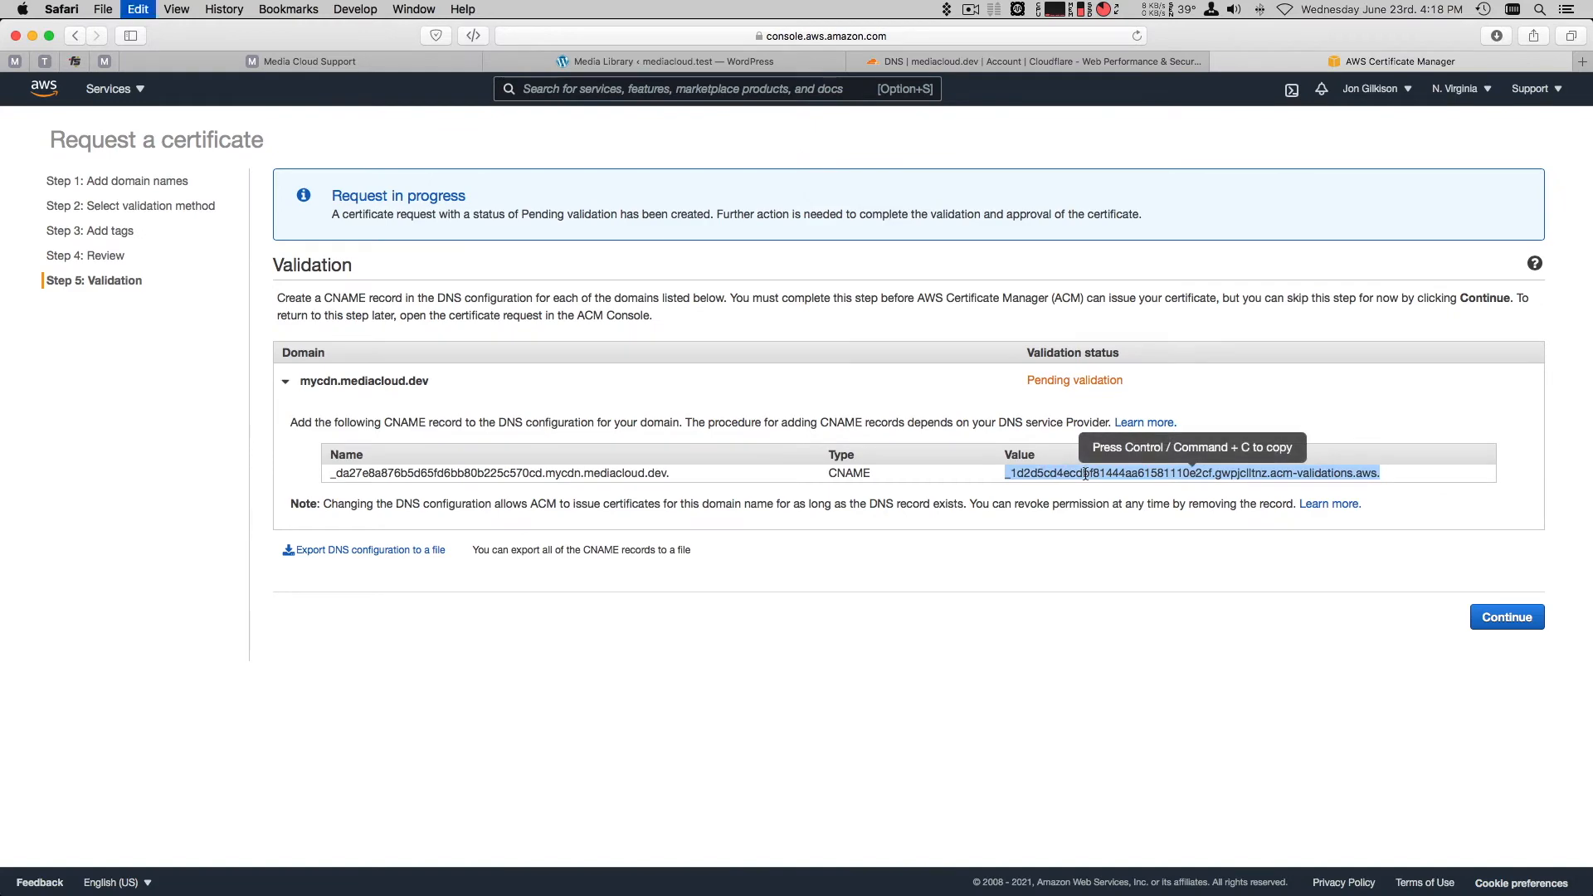
{"action": "left_click", "coordinate": [995, 62]}
{"action": "left_click", "coordinate": [767, 618]}
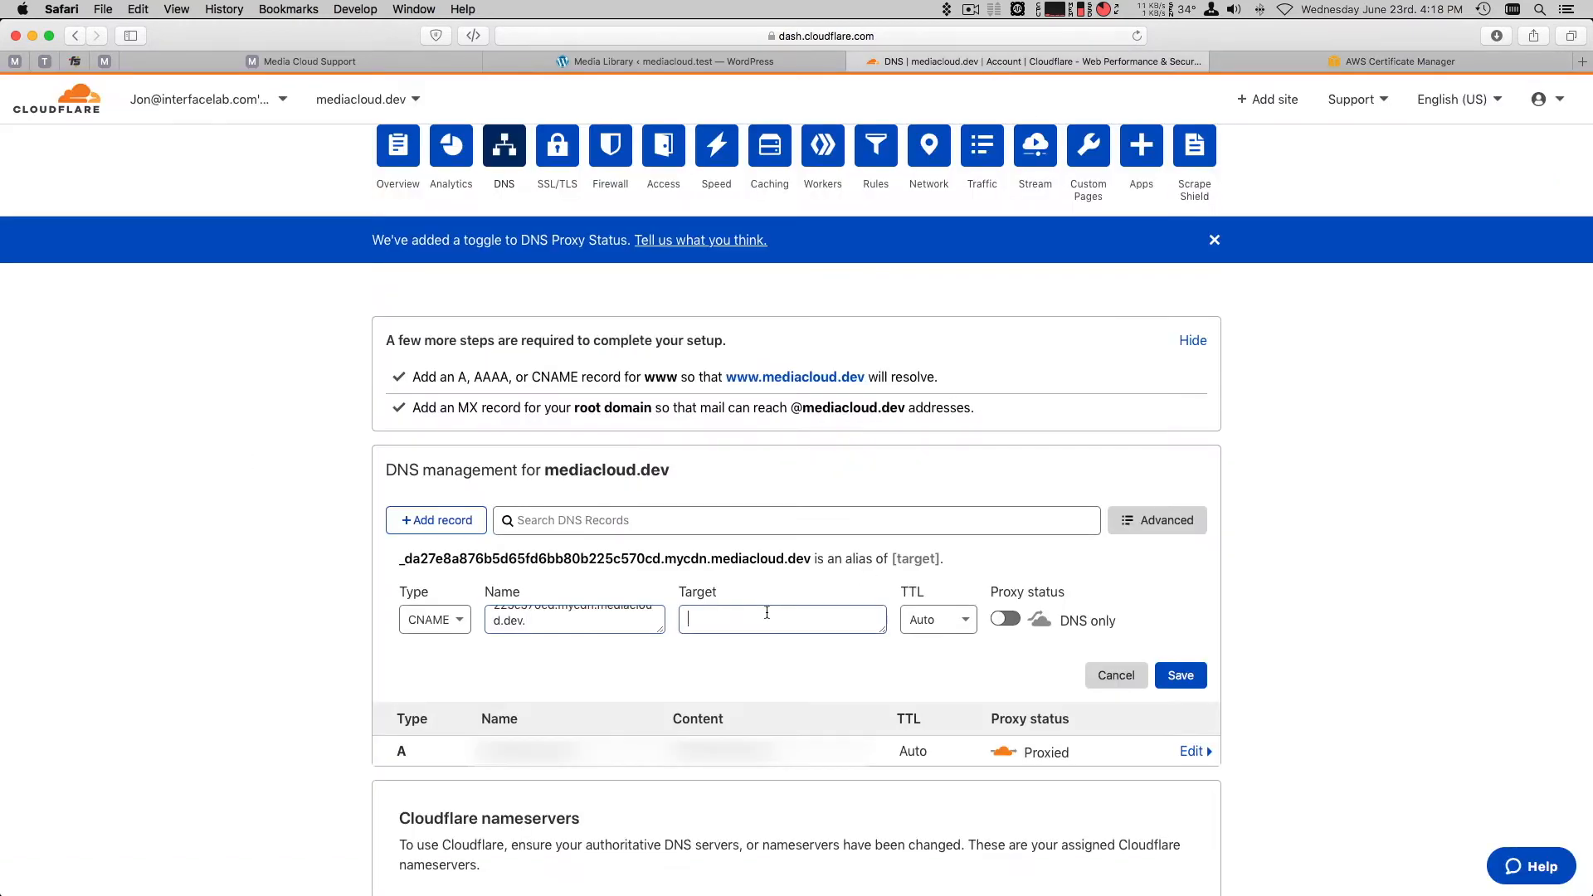
{"action": "key", "text": "super+v"}
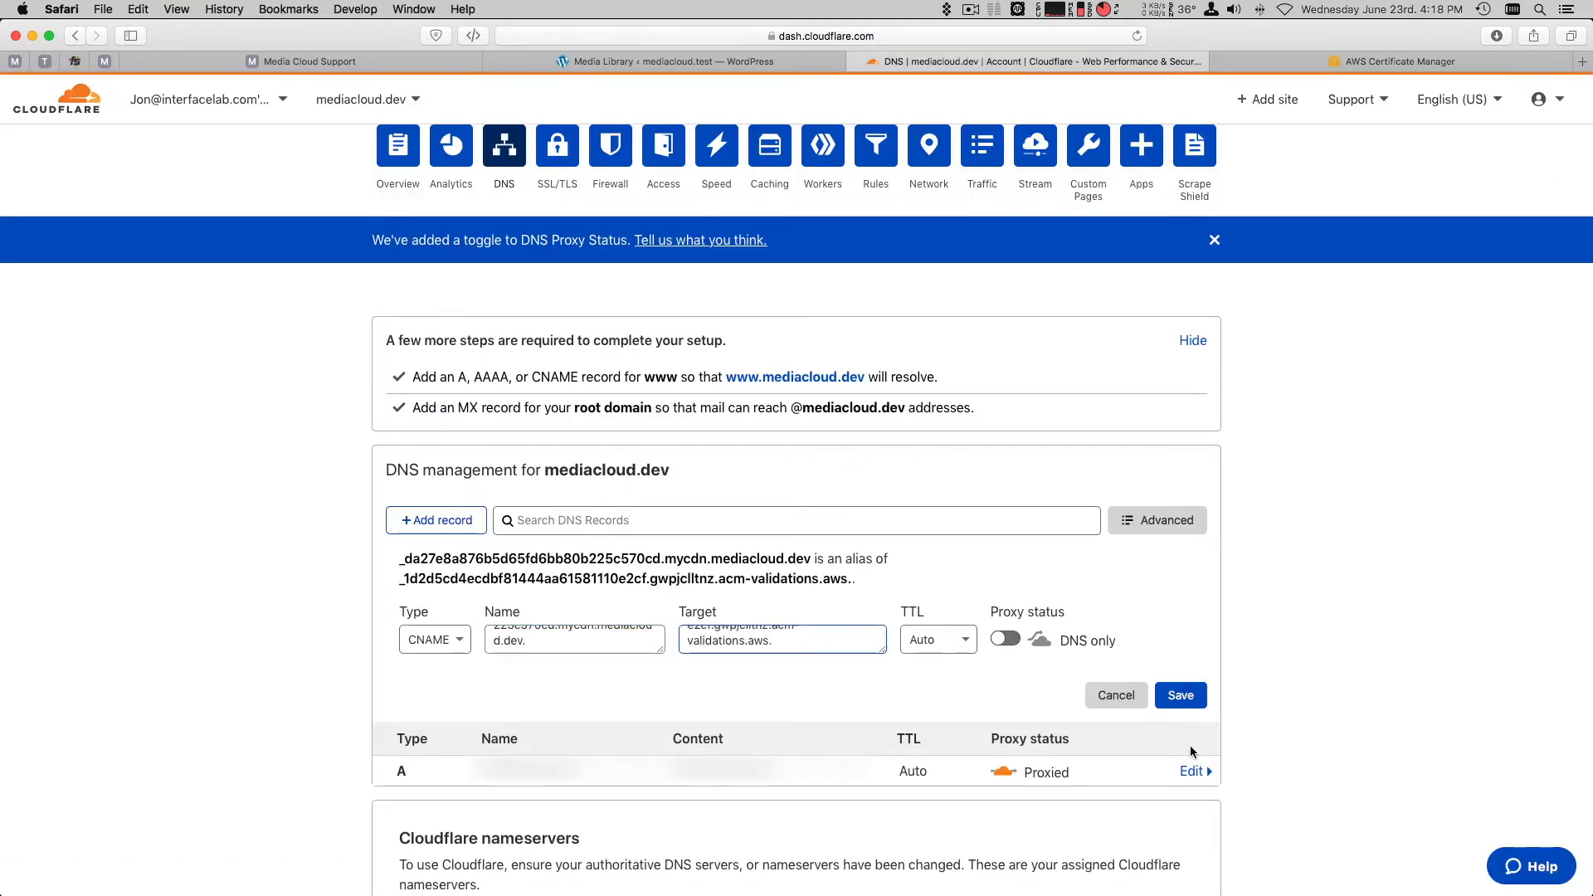
{"action": "left_click", "coordinate": [1186, 695]}
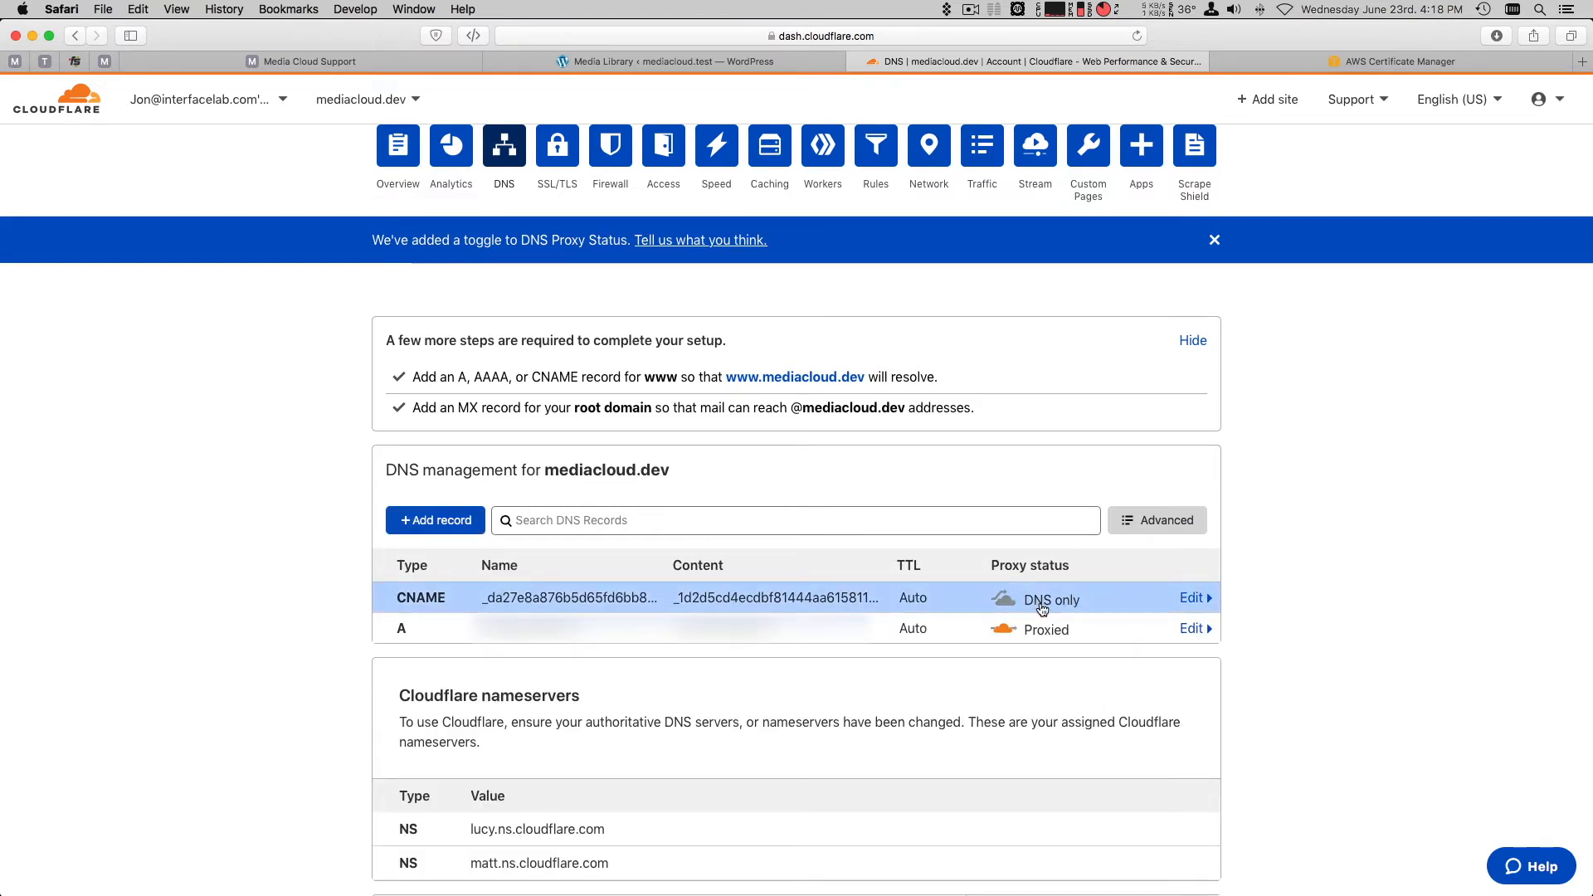
Return to AWS, finish the certificate request and refresh the certificate list to check the validation status of mycdn.mediacloud.dev.
{"action": "left_click", "coordinate": [1336, 59]}
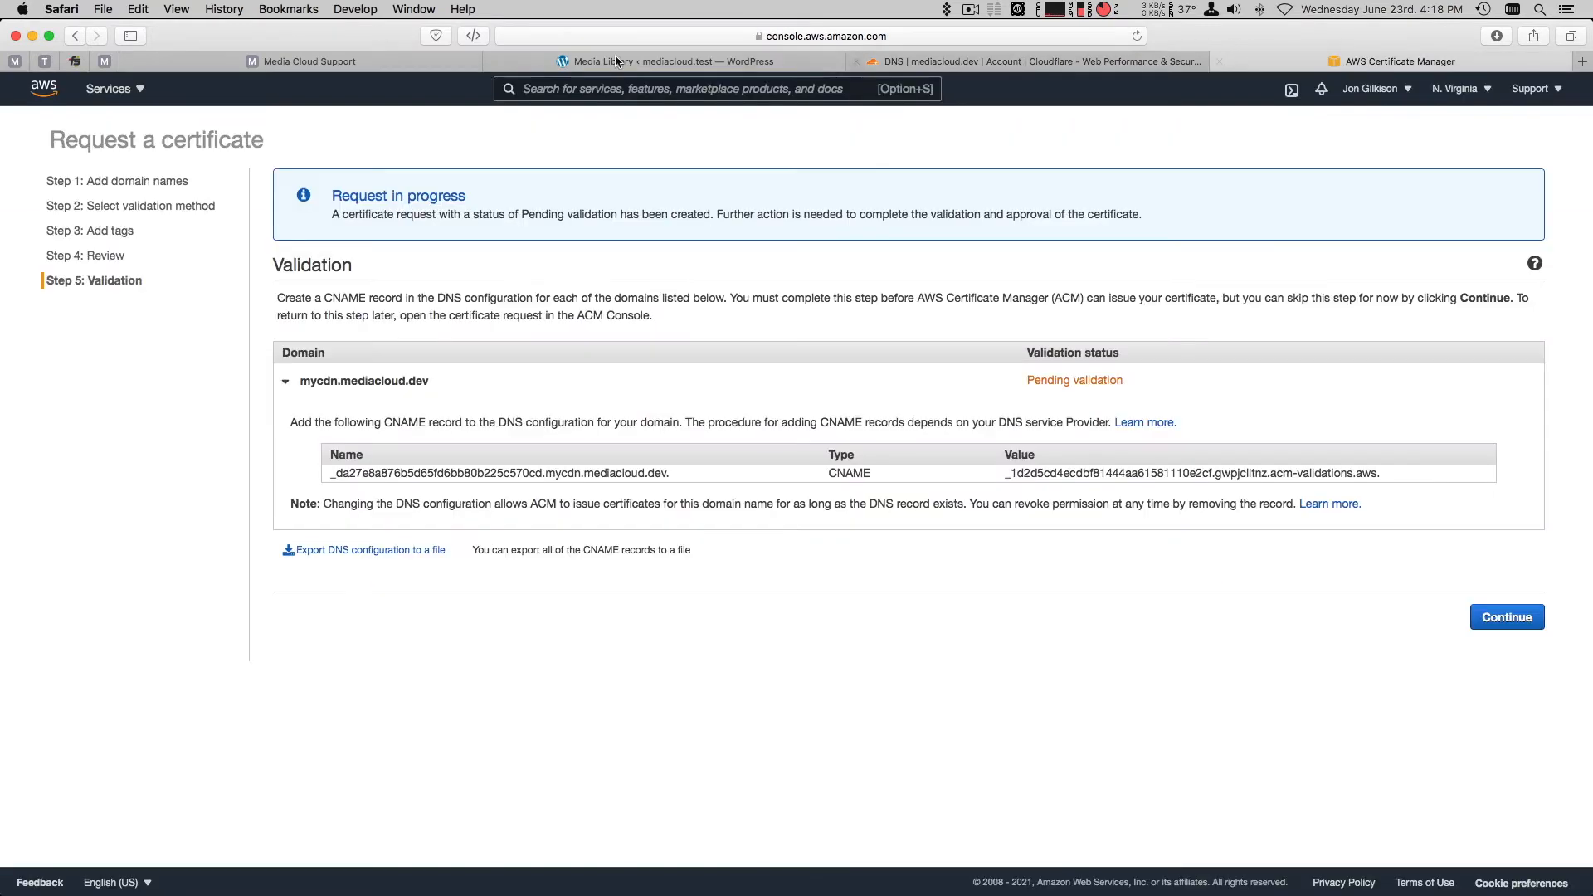
{"action": "left_click", "coordinate": [1479, 617]}
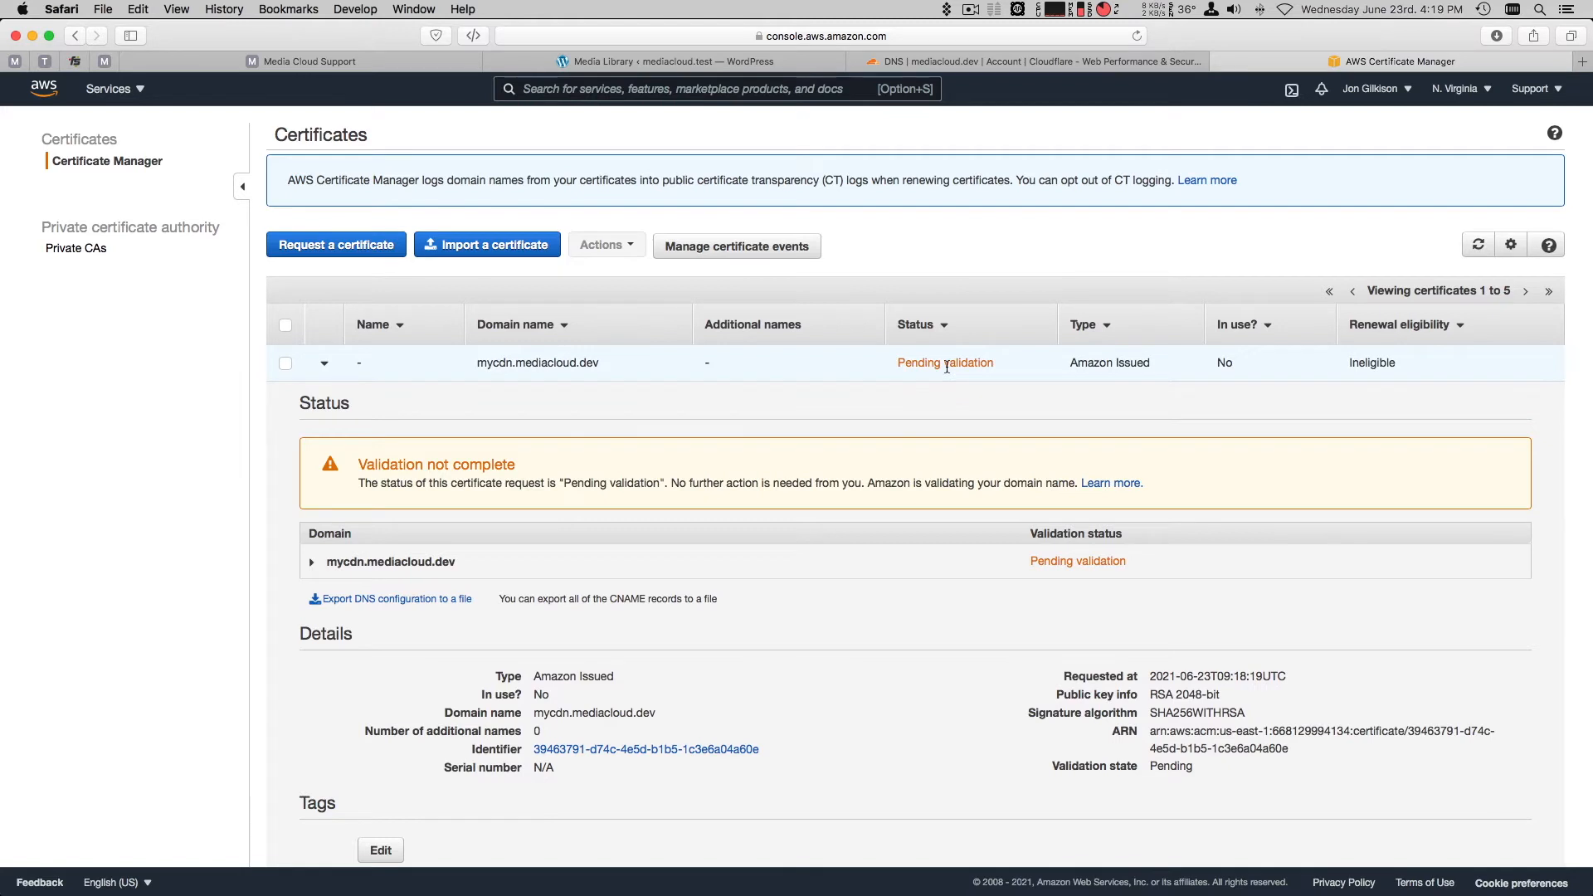
{"action": "left_click", "coordinate": [1478, 246]}
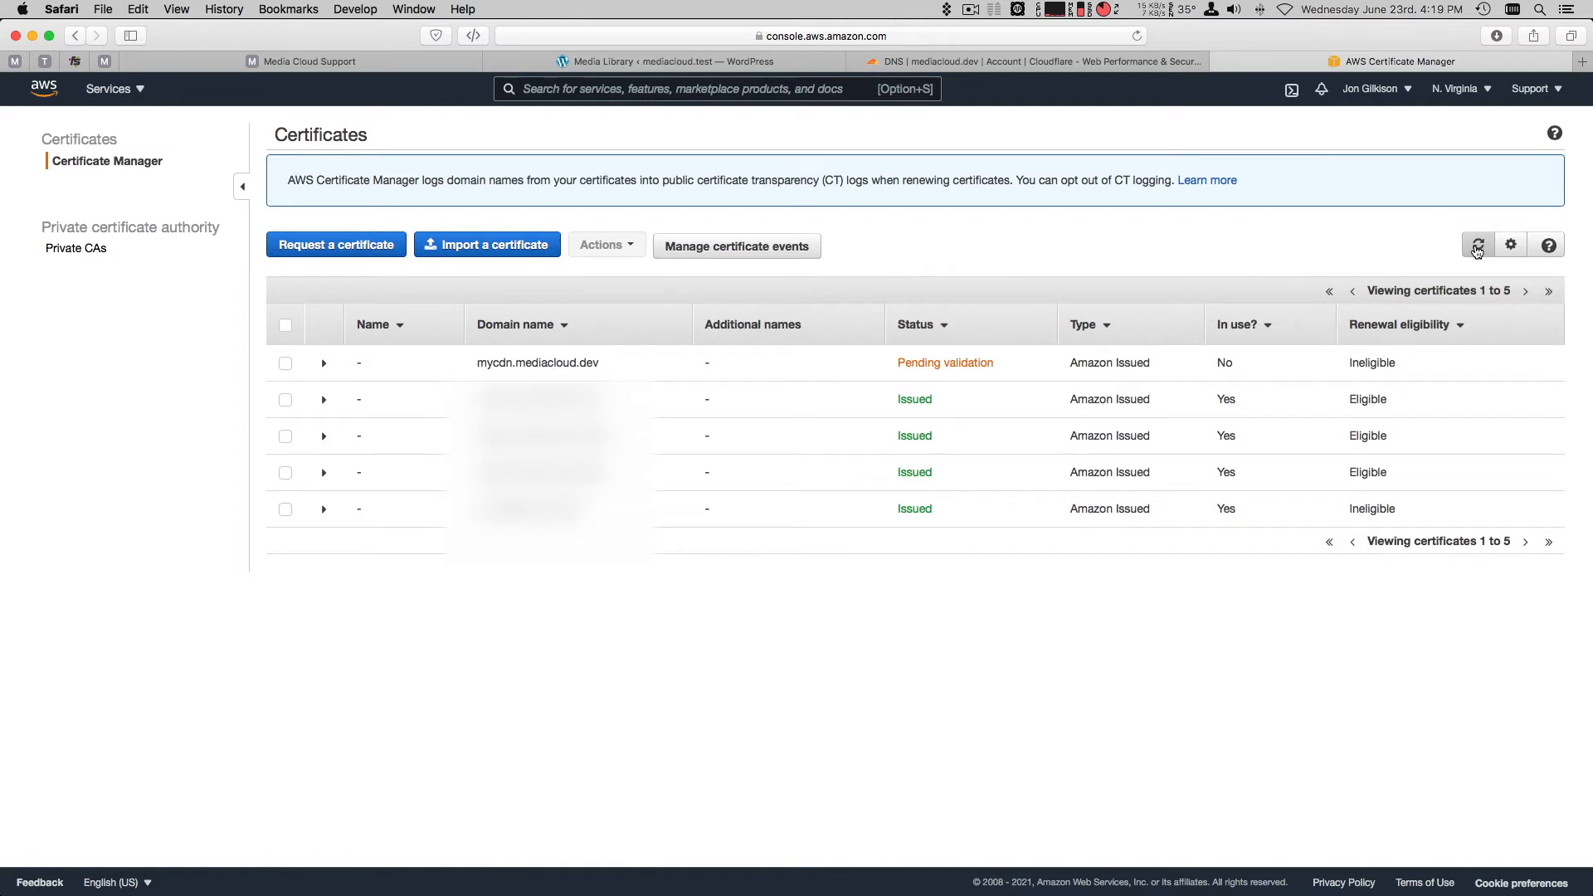
{"action": "left_click", "coordinate": [1478, 249]}
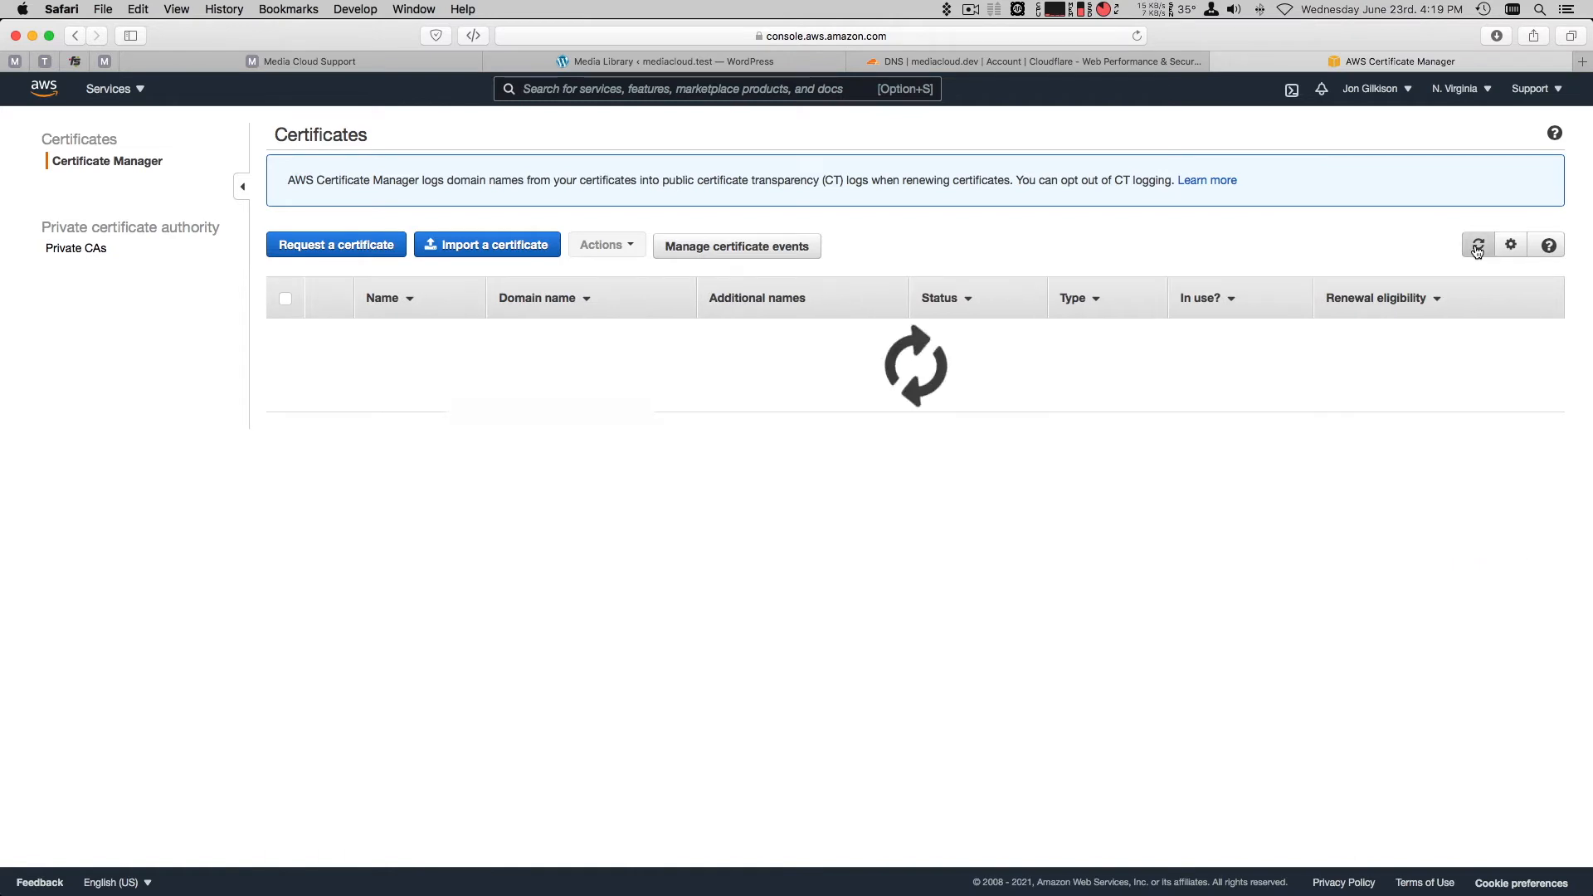
{"action": "left_click", "coordinate": [1477, 247]}
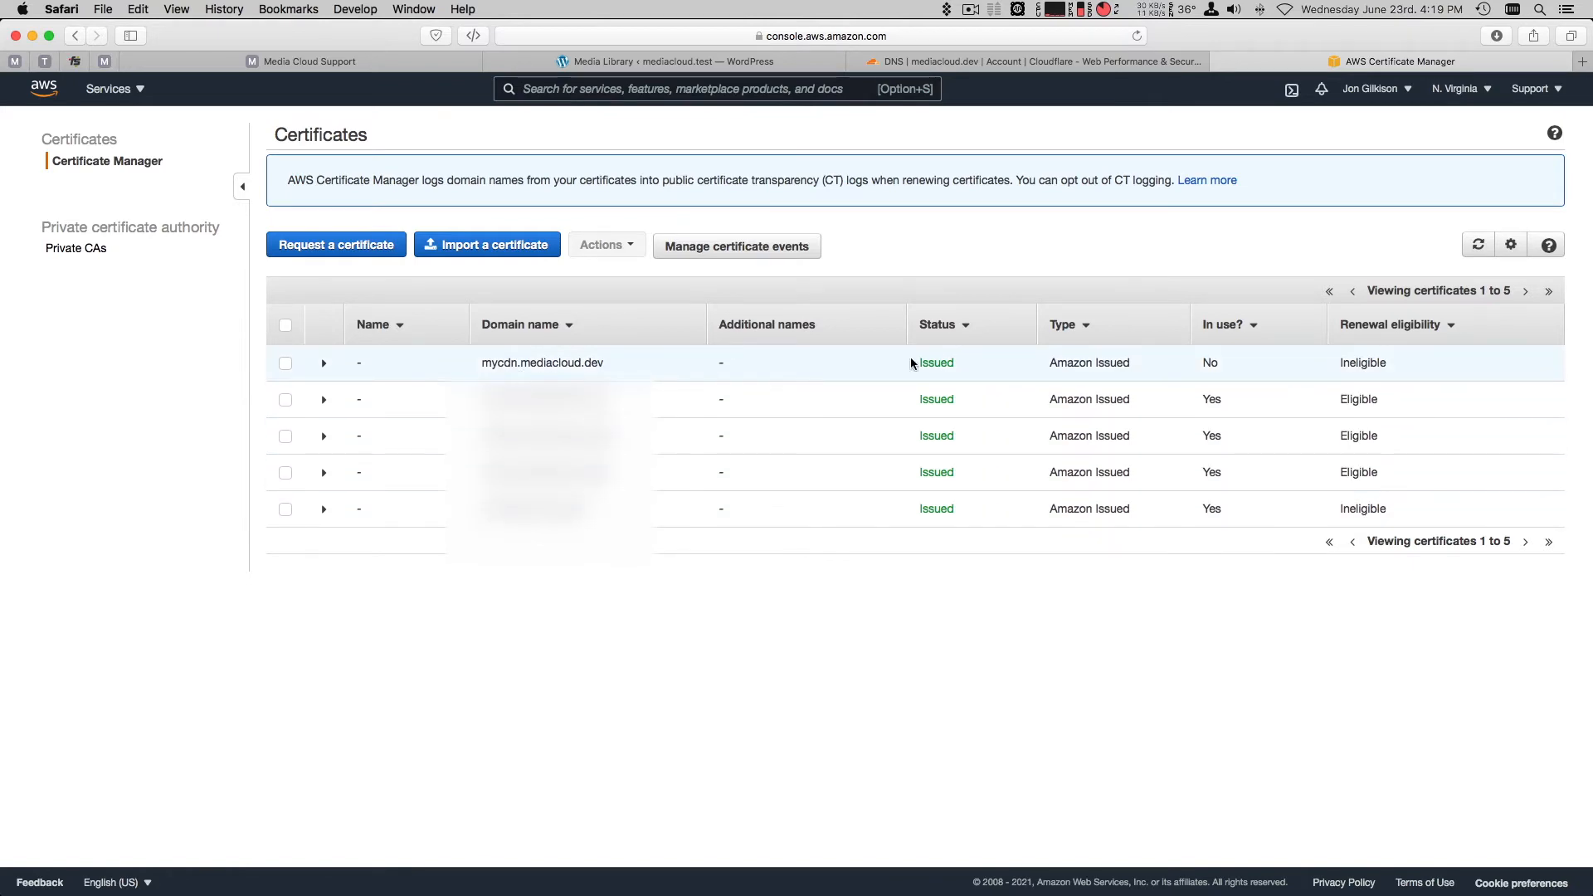
Go to CloudFront and start creating a new web distribution.
{"action": "left_click", "coordinate": [120, 98]}
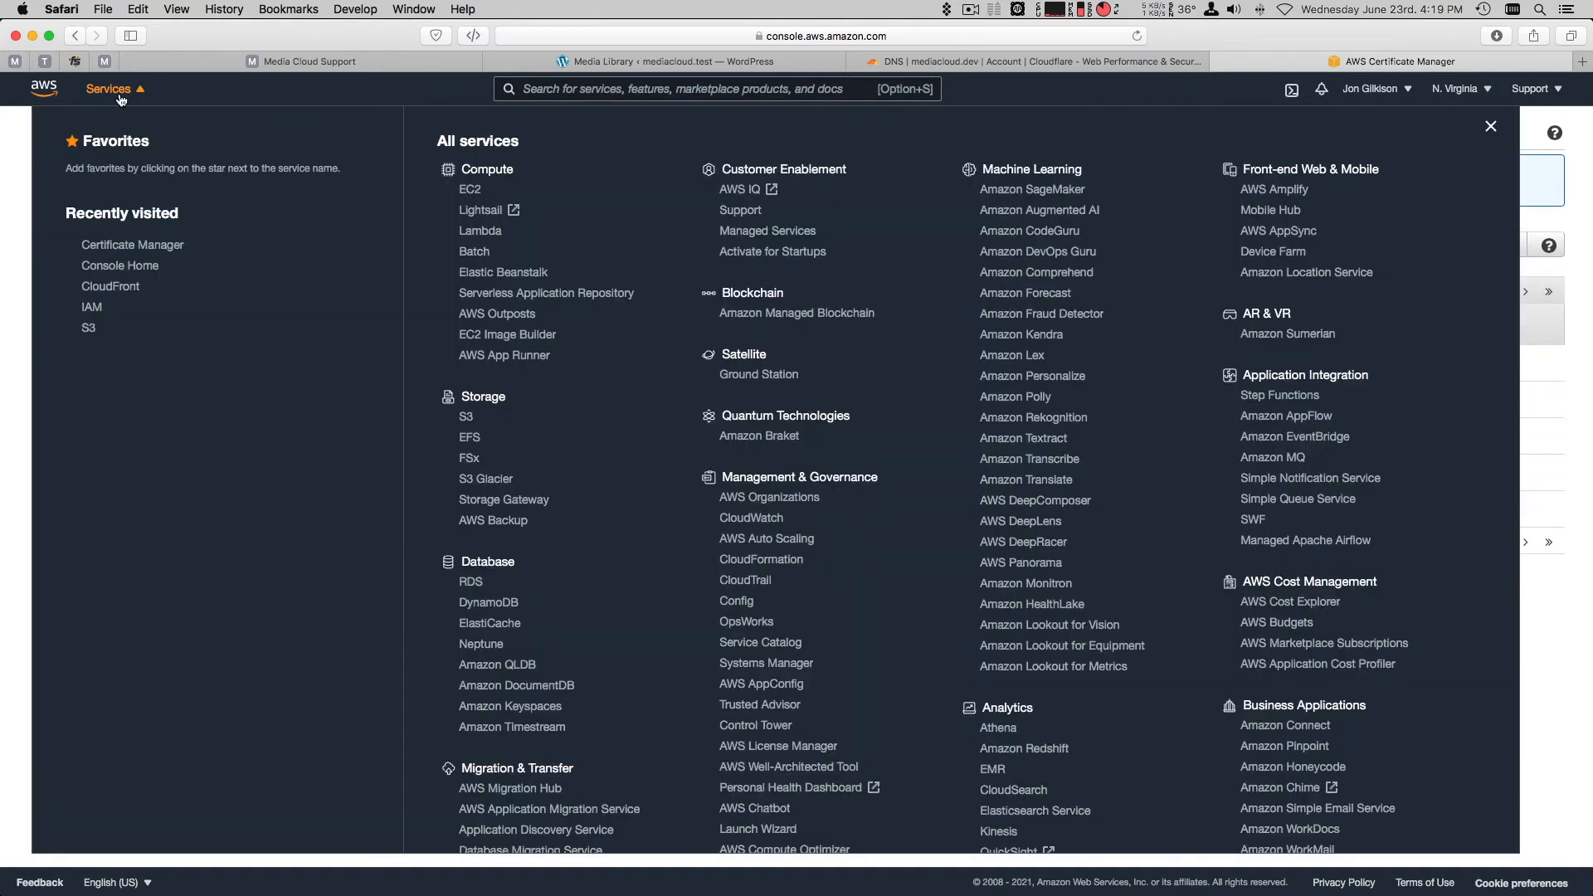
{"action": "left_click", "coordinate": [141, 285]}
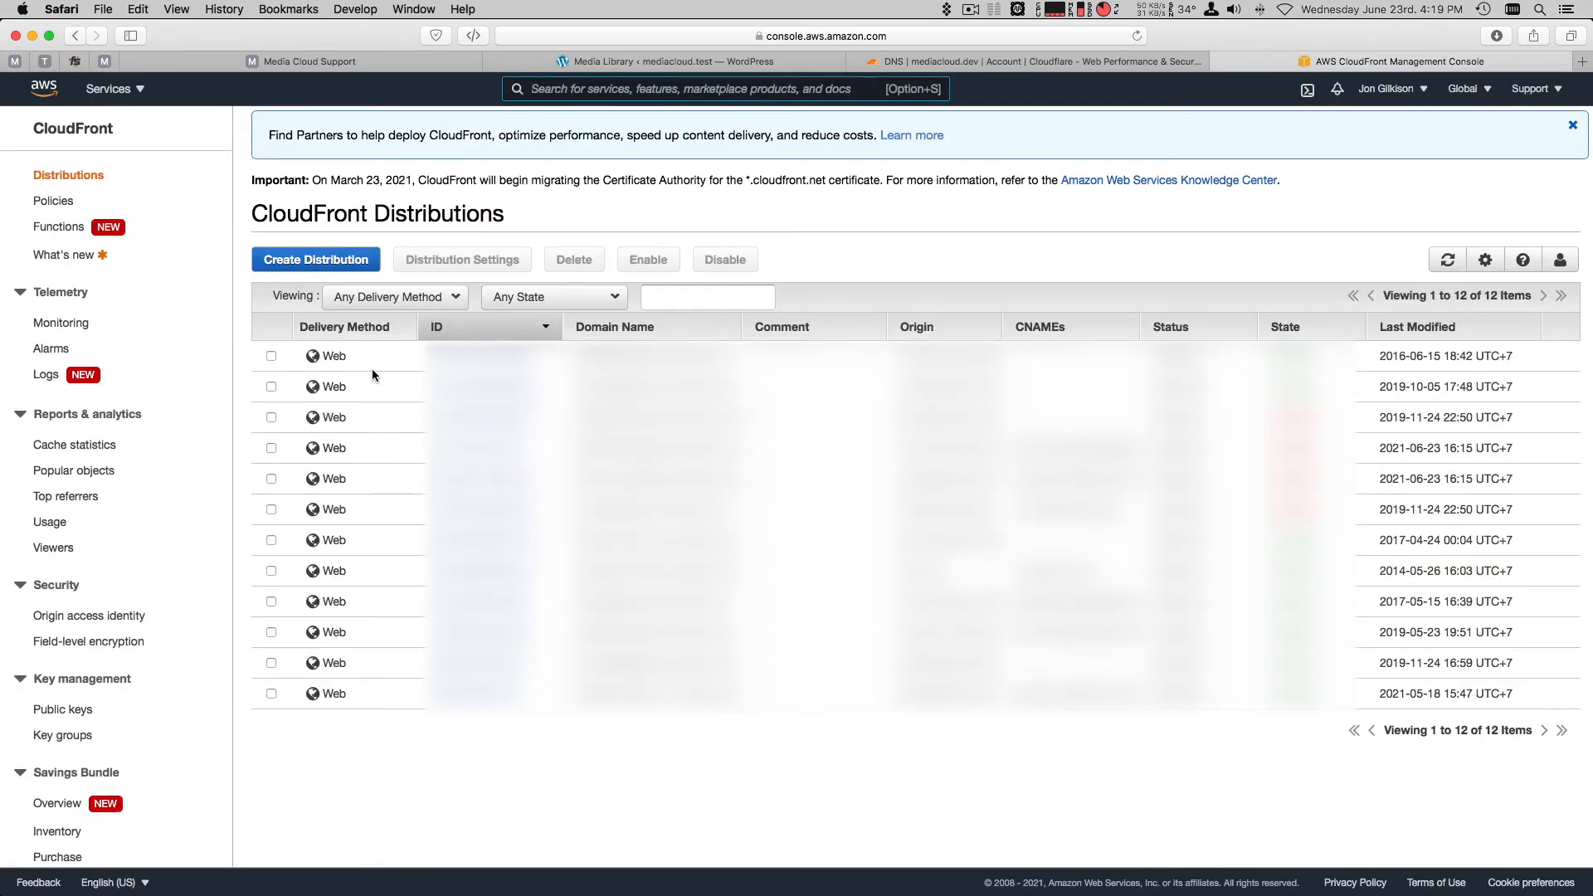
{"action": "left_click", "coordinate": [307, 260]}
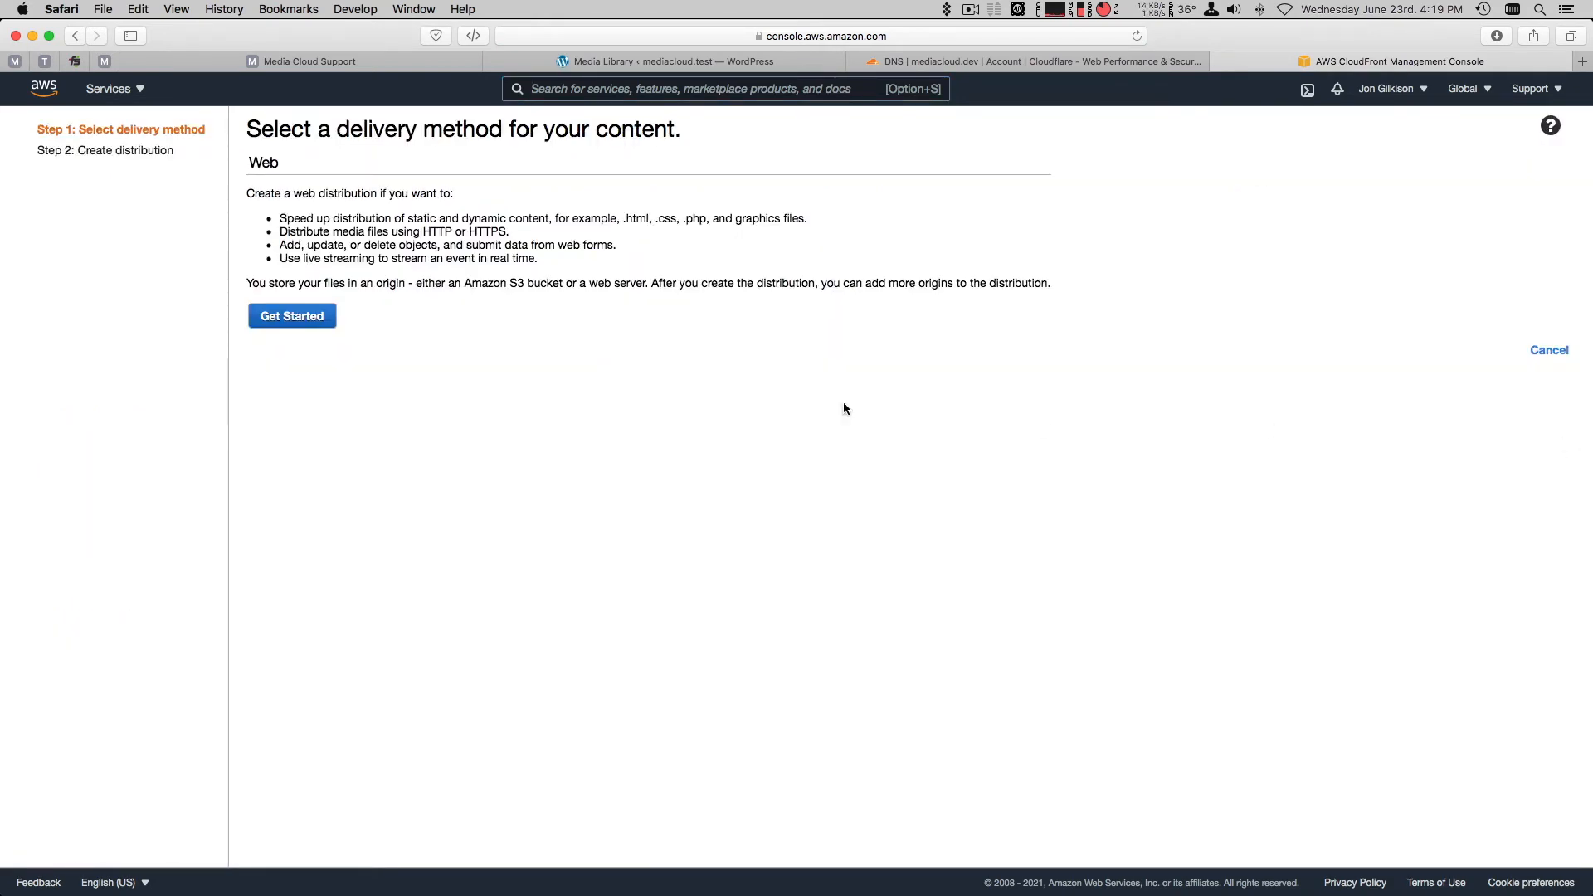
{"action": "left_click", "coordinate": [301, 320]}
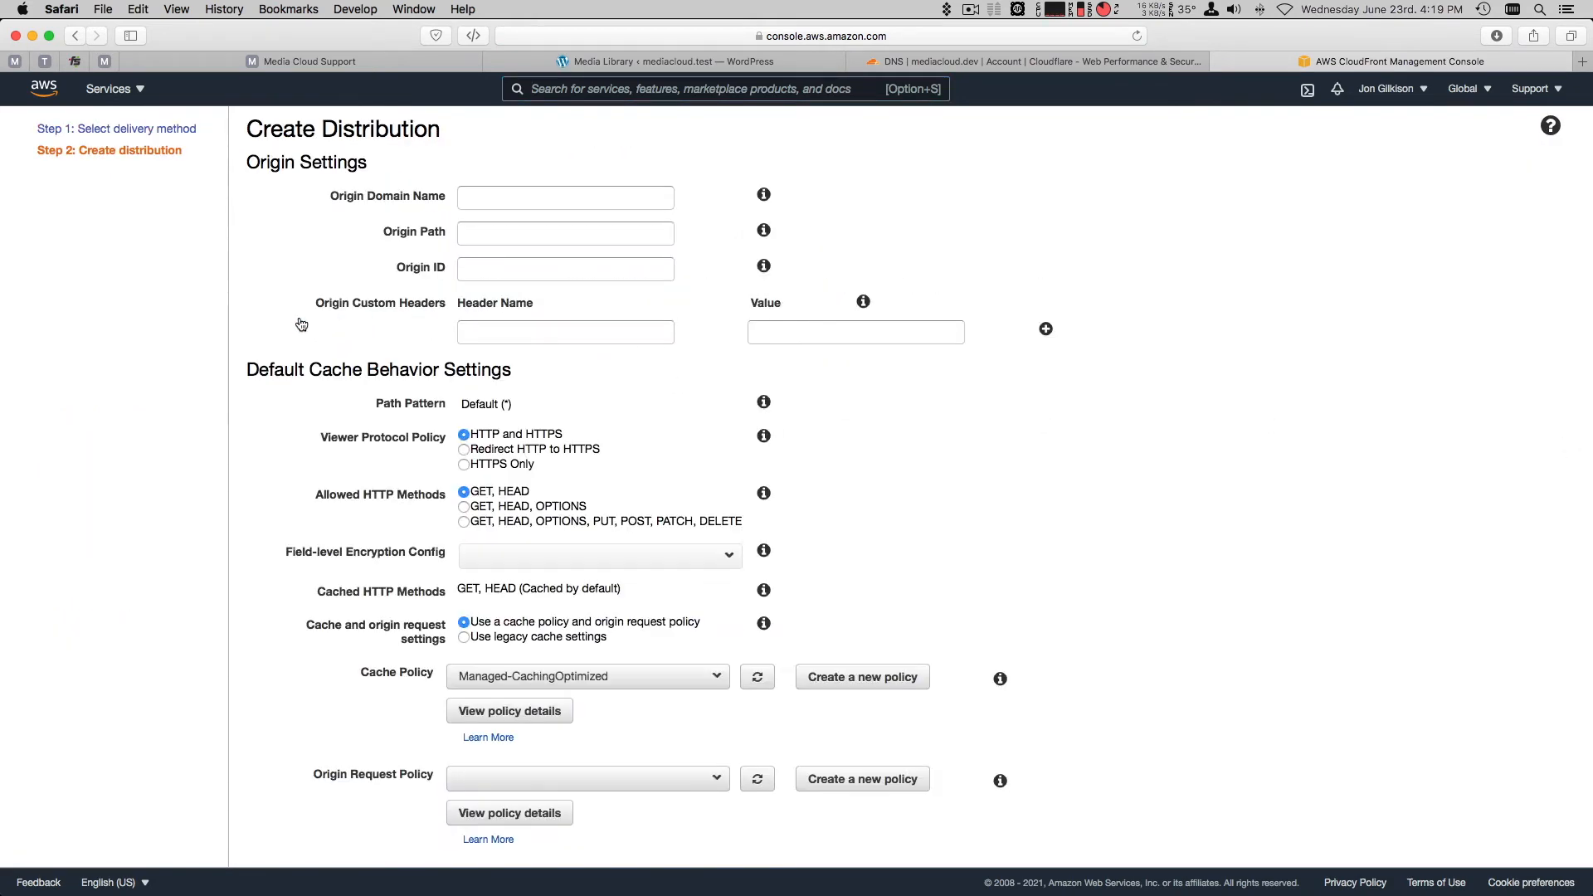
Set the distribution's origin domain to gutenberg-ilab-dev.s3.amazonaws.com and its viewer protocol policy to Redirect HTTP to HTTPS.
{"action": "left_click", "coordinate": [618, 199]}
{"action": "left_click", "coordinate": [529, 226]}
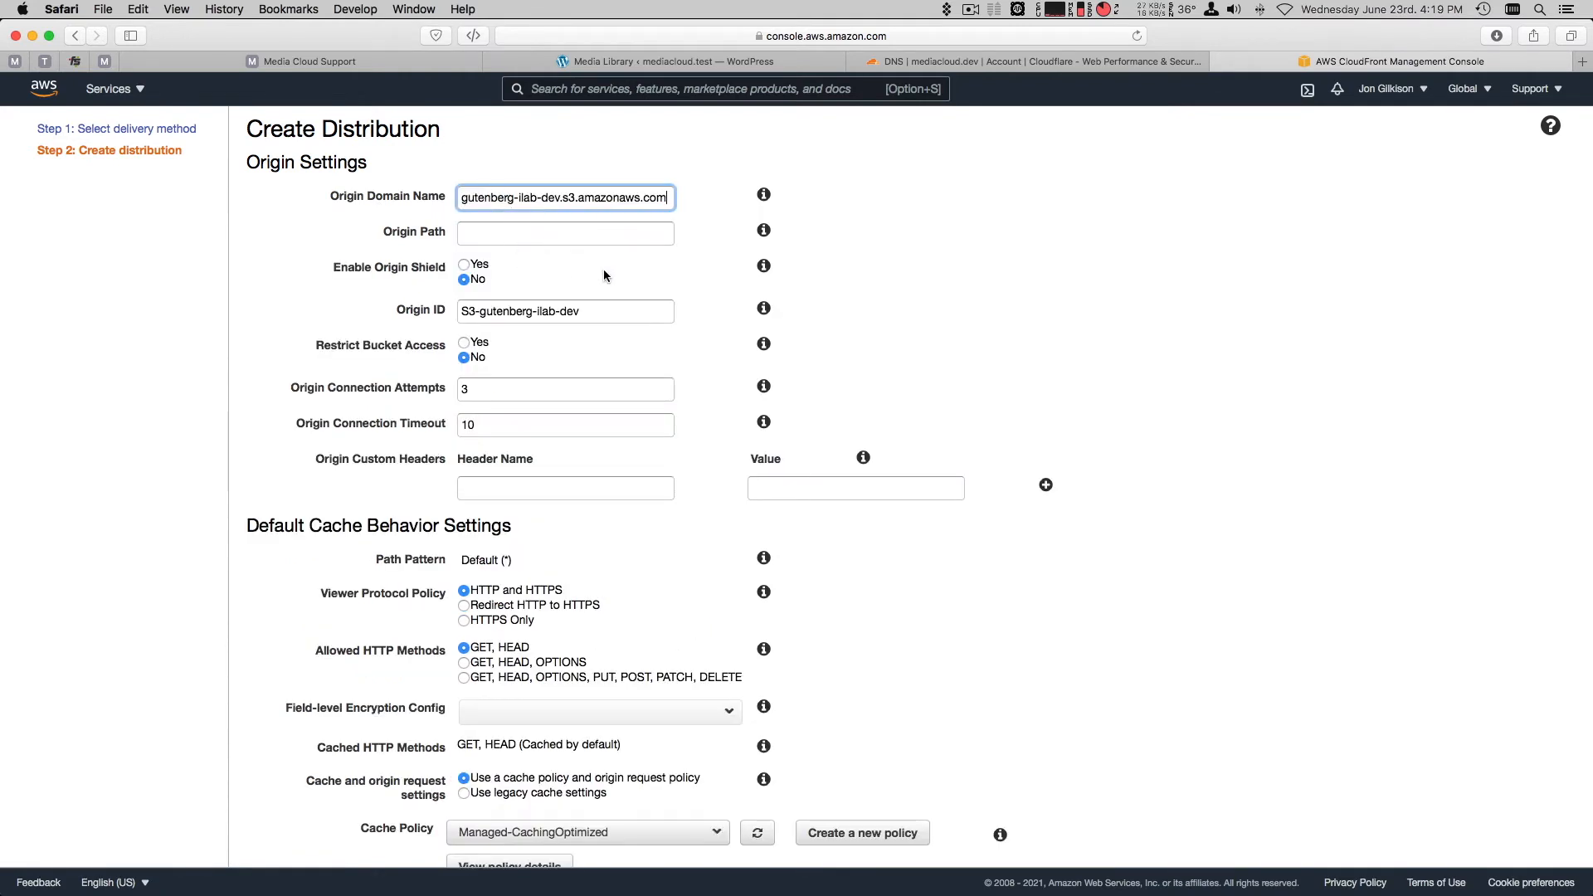
{"action": "left_click", "coordinate": [492, 609]}
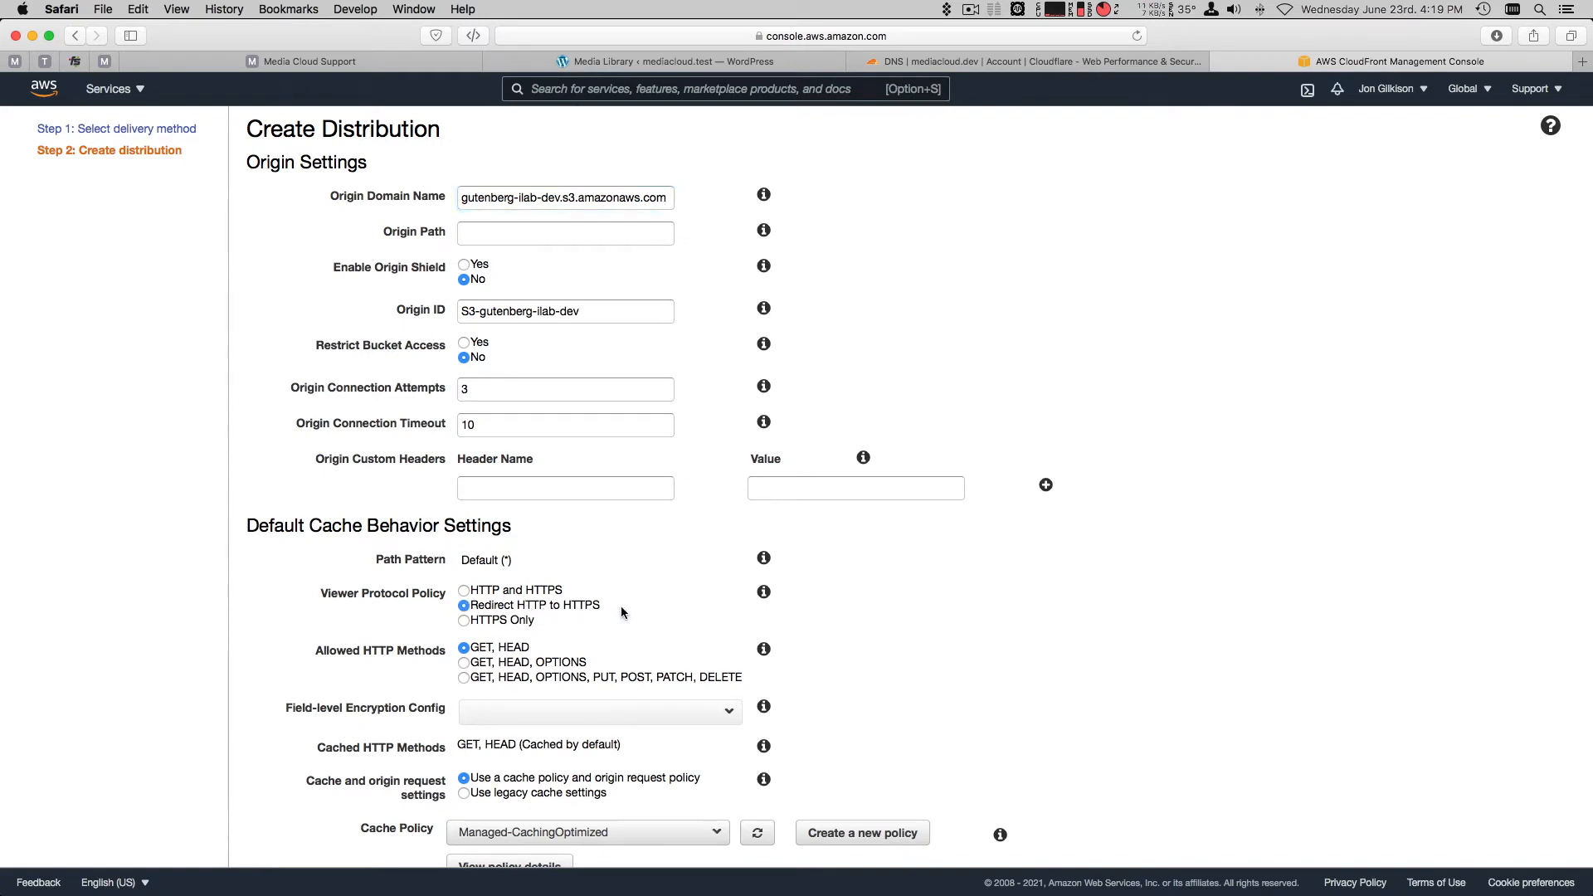
Set the distribution's alternate domain name to mycdn.mediacloud.dev and assign the custom SSL certificate issued for mycdn.mediacloud.dev.
{"action": "scroll", "coordinate": [672, 611], "scroll_direction": "down", "scroll_amount": 10}
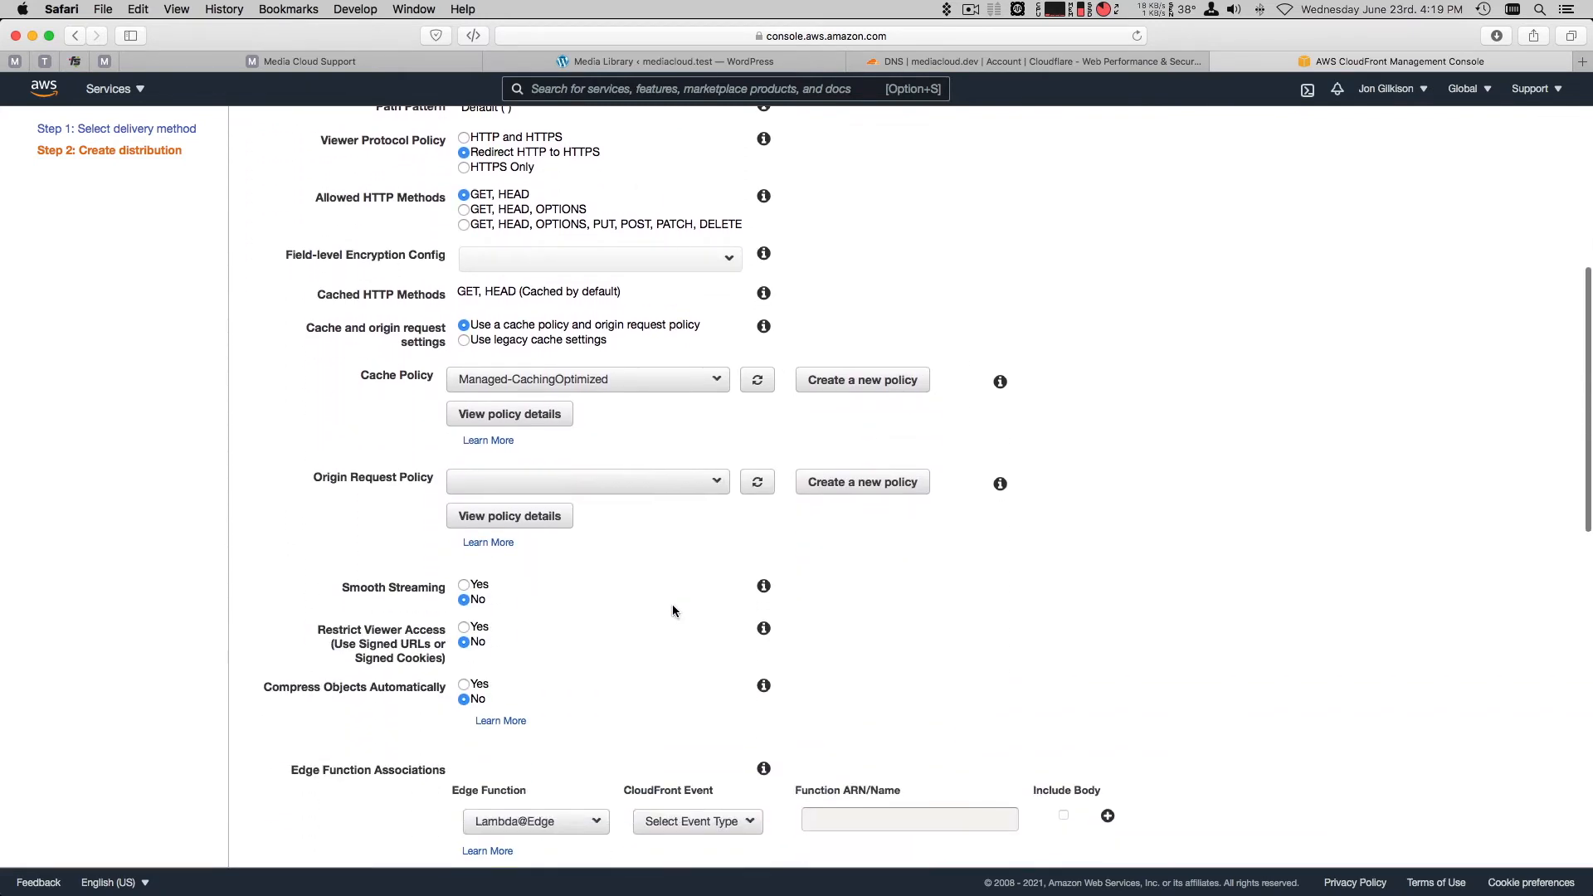
{"action": "scroll", "coordinate": [672, 611], "scroll_direction": "down", "scroll_amount": 10}
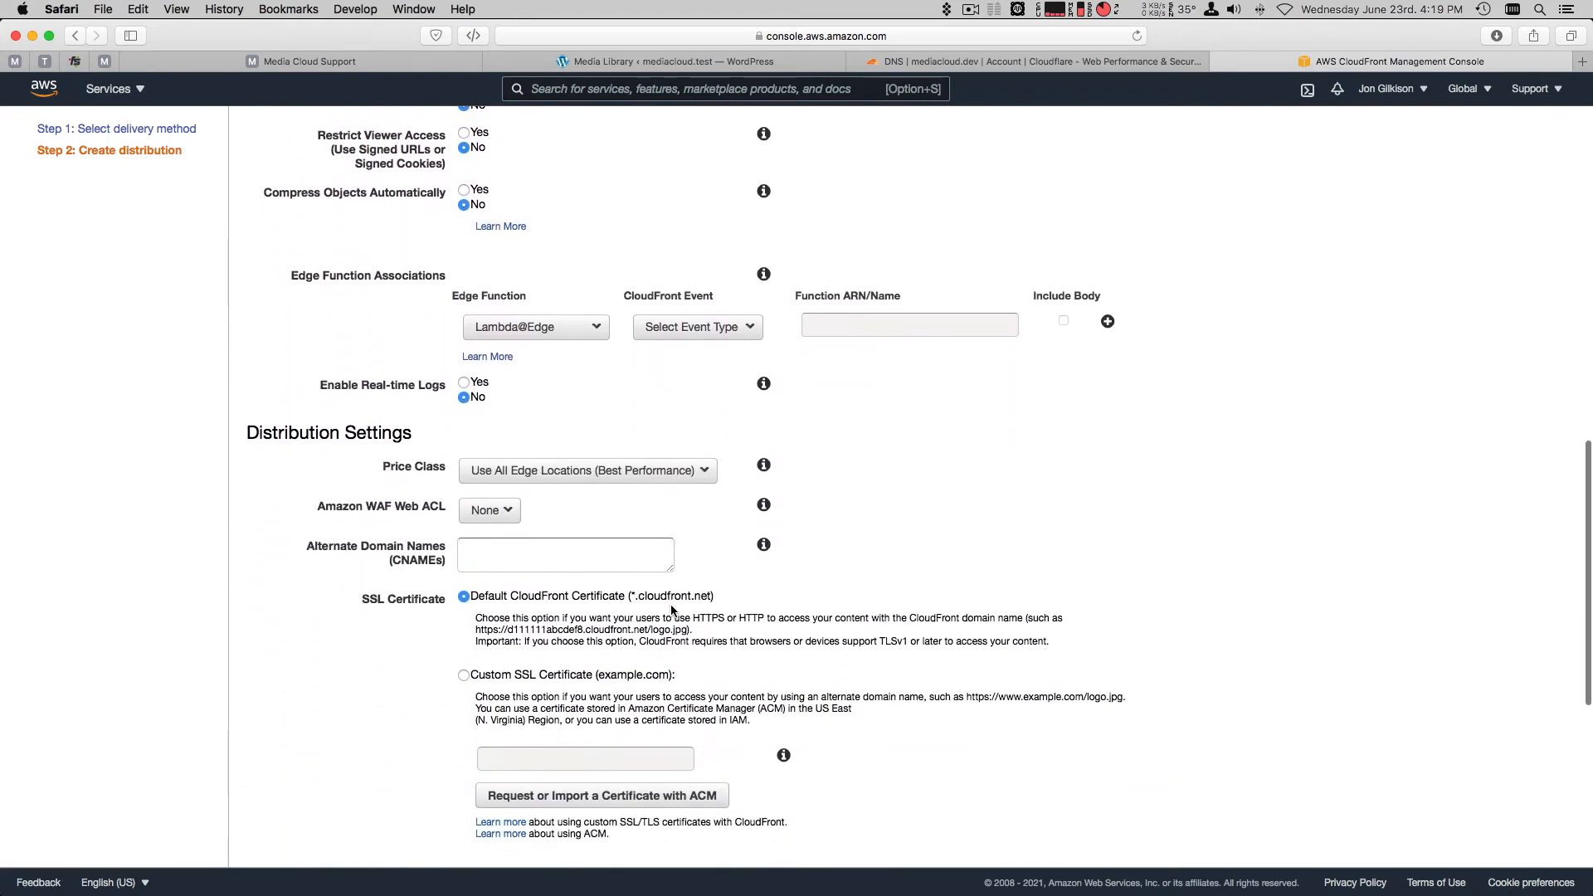
{"action": "left_click", "coordinate": [484, 551]}
{"action": "type", "text": "m"}
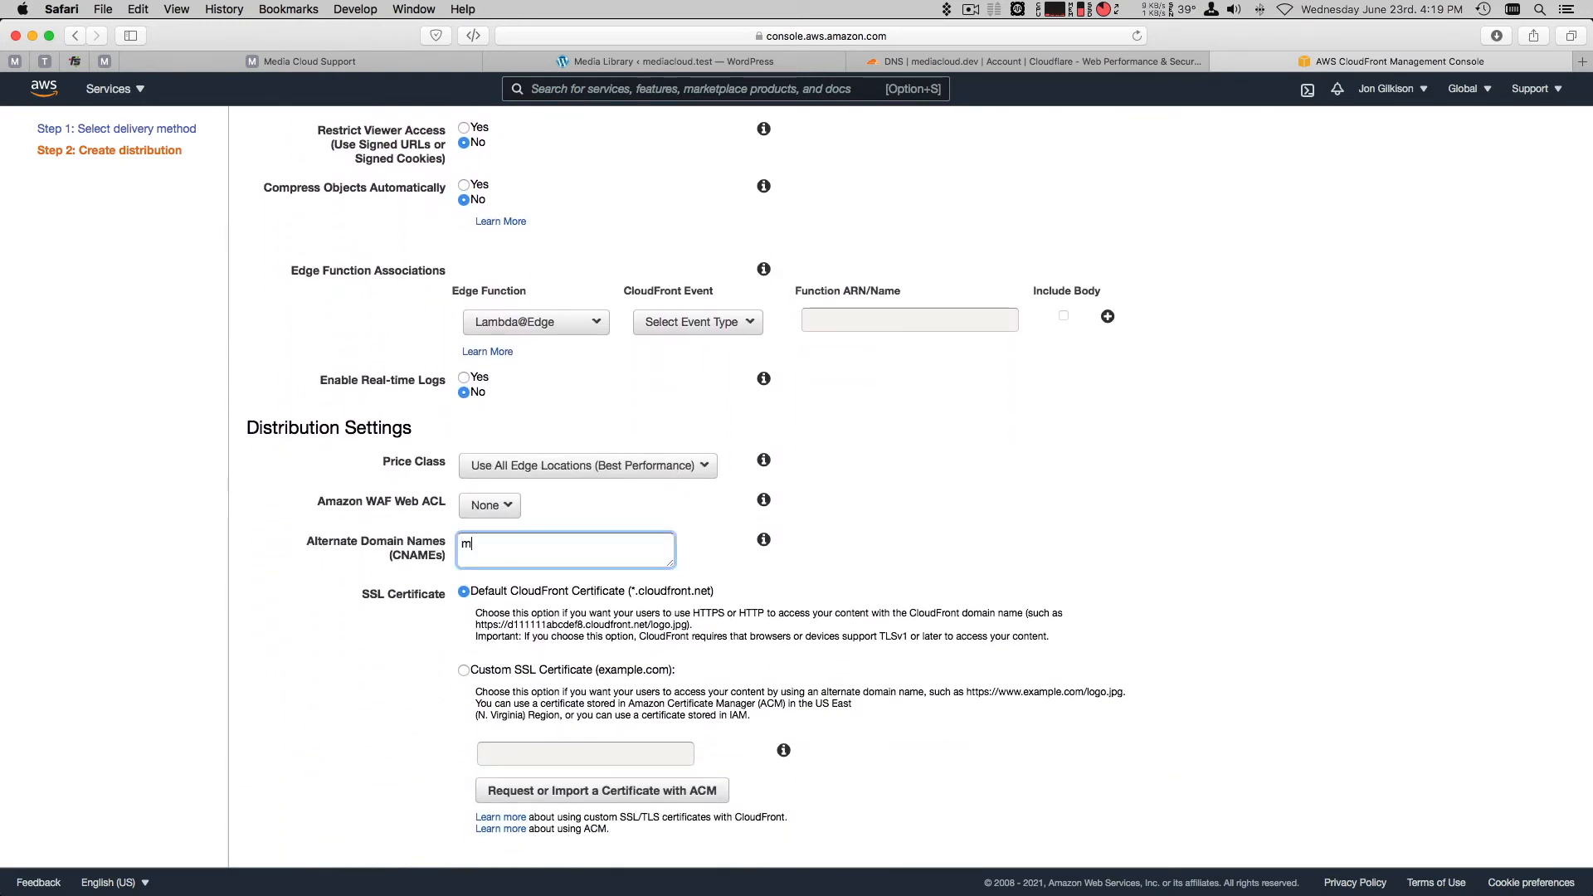
{"action": "type", "text": "ycdn.mediacloud.dev"}
{"action": "left_click", "coordinate": [475, 671]}
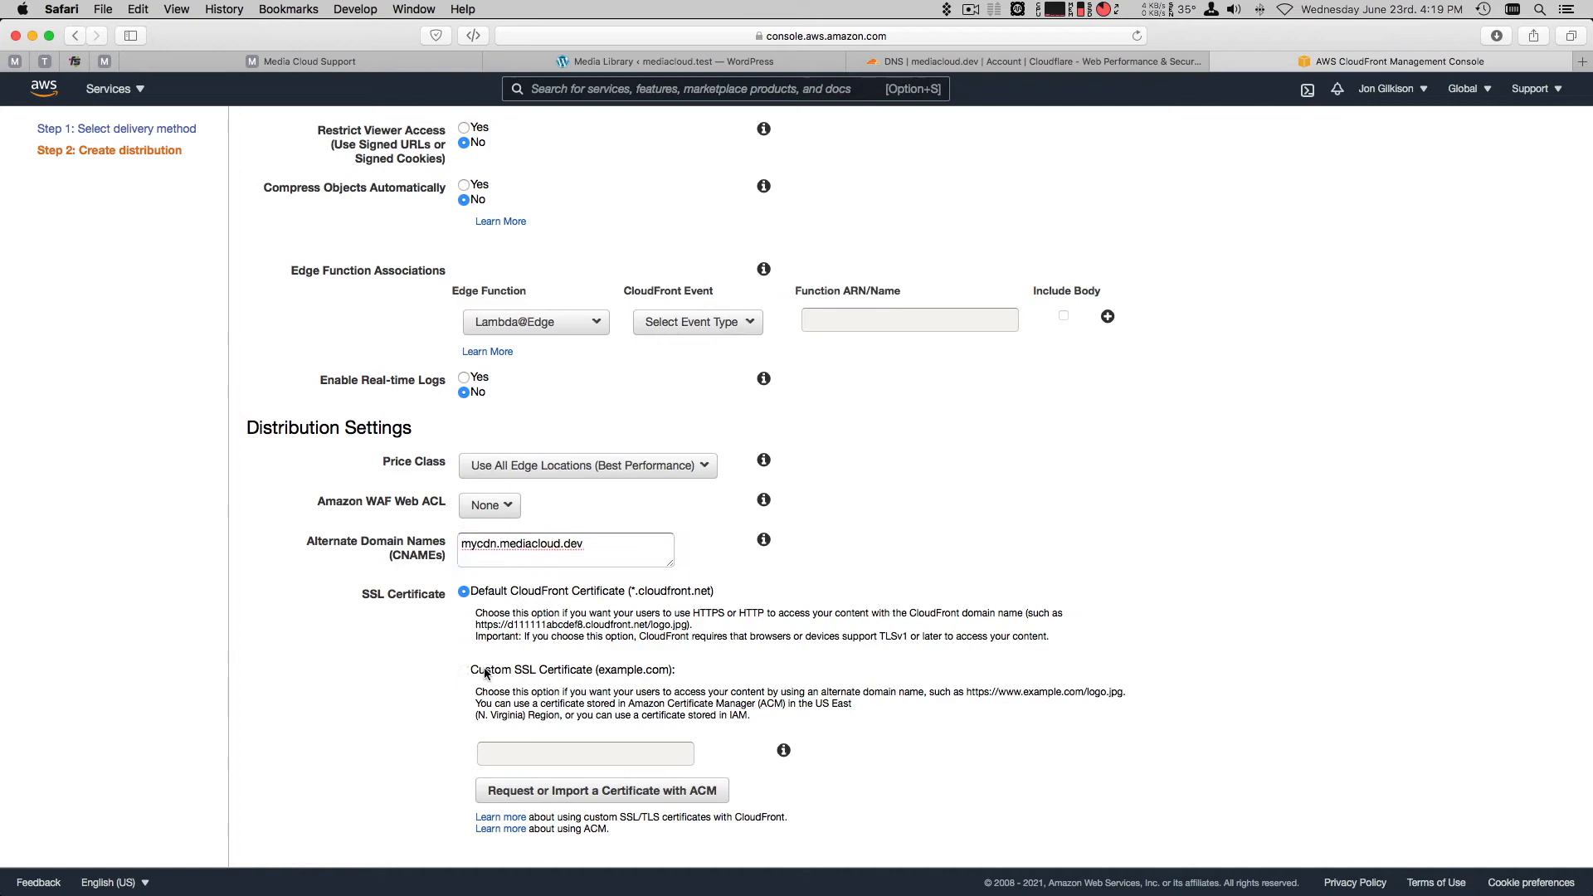
{"action": "left_click", "coordinate": [544, 753]}
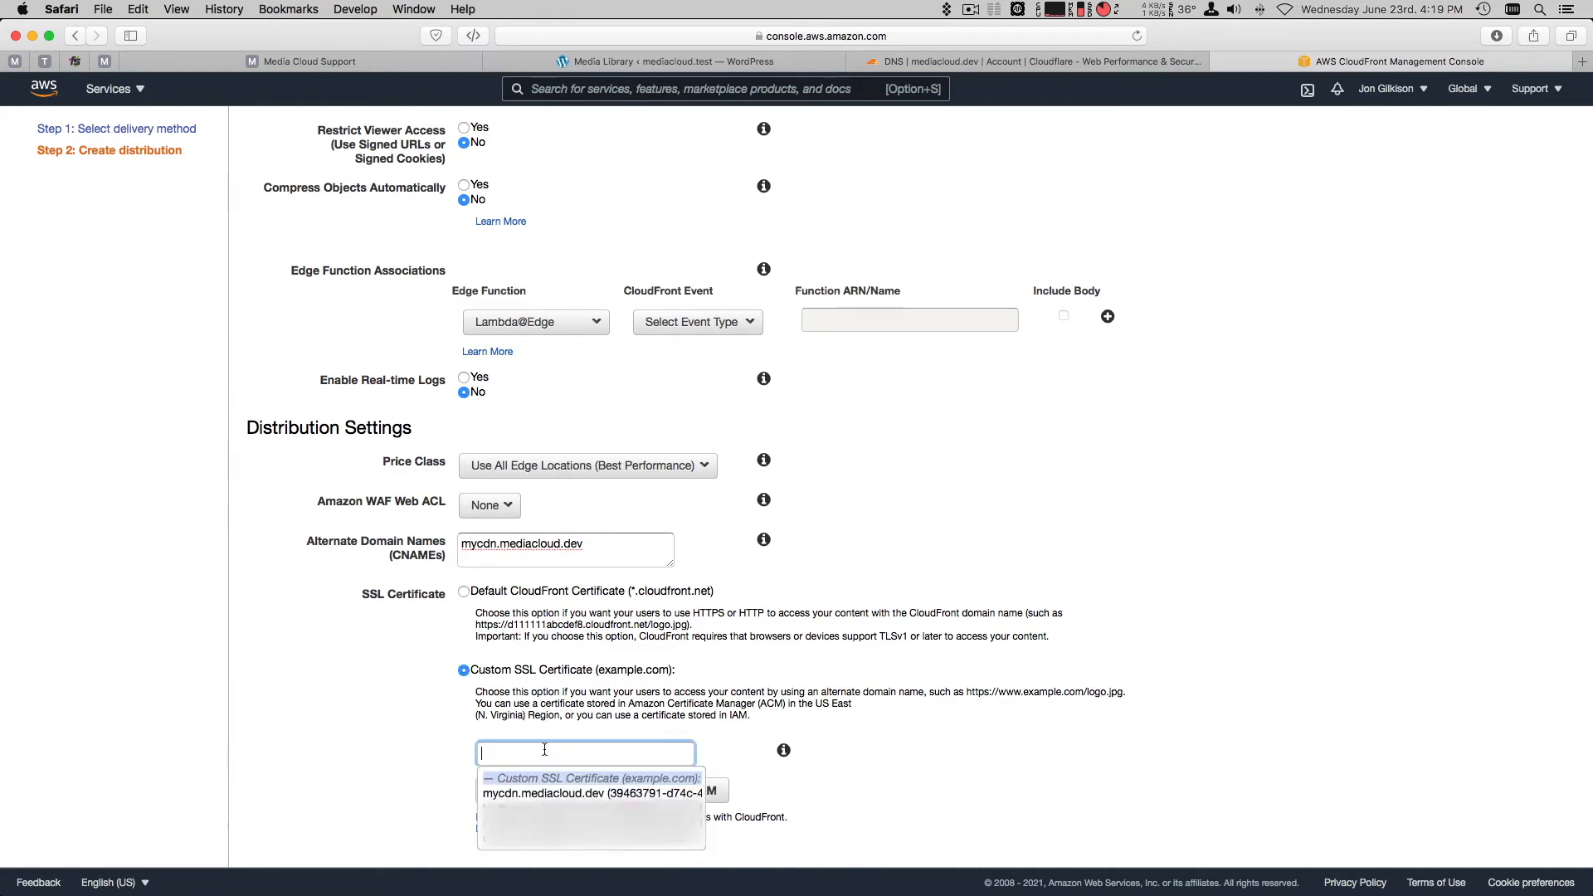
{"action": "left_click", "coordinate": [540, 794]}
Keep the remaining distribution settings at their defaults and create the distribution.
{"action": "scroll", "coordinate": [1012, 723], "scroll_direction": "down", "scroll_amount": 5}
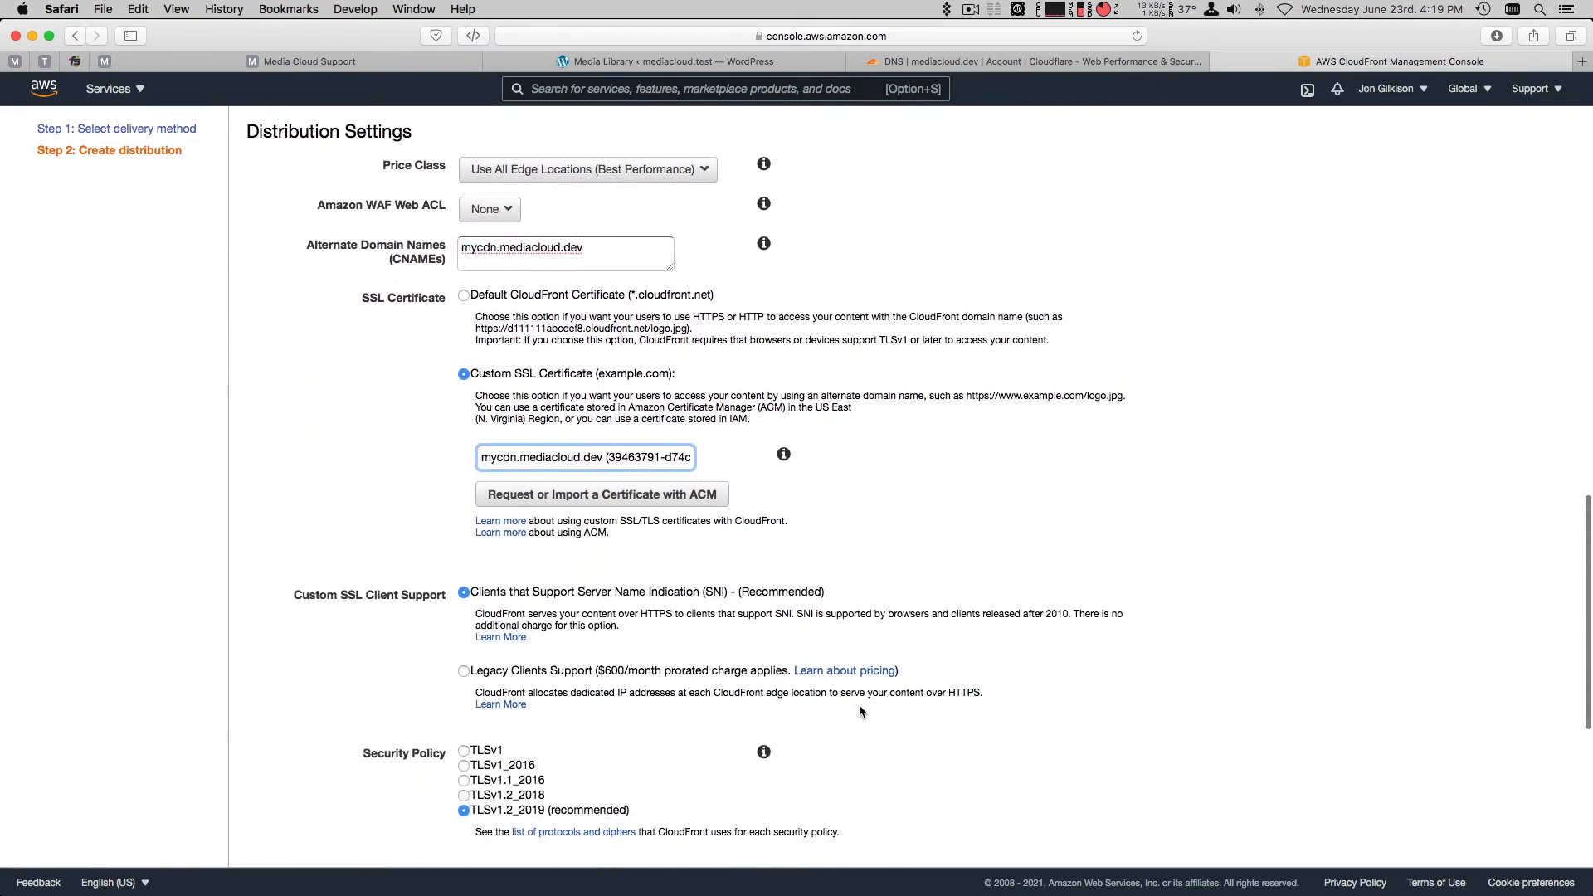
{"action": "scroll", "coordinate": [528, 695], "scroll_direction": "down", "scroll_amount": 5}
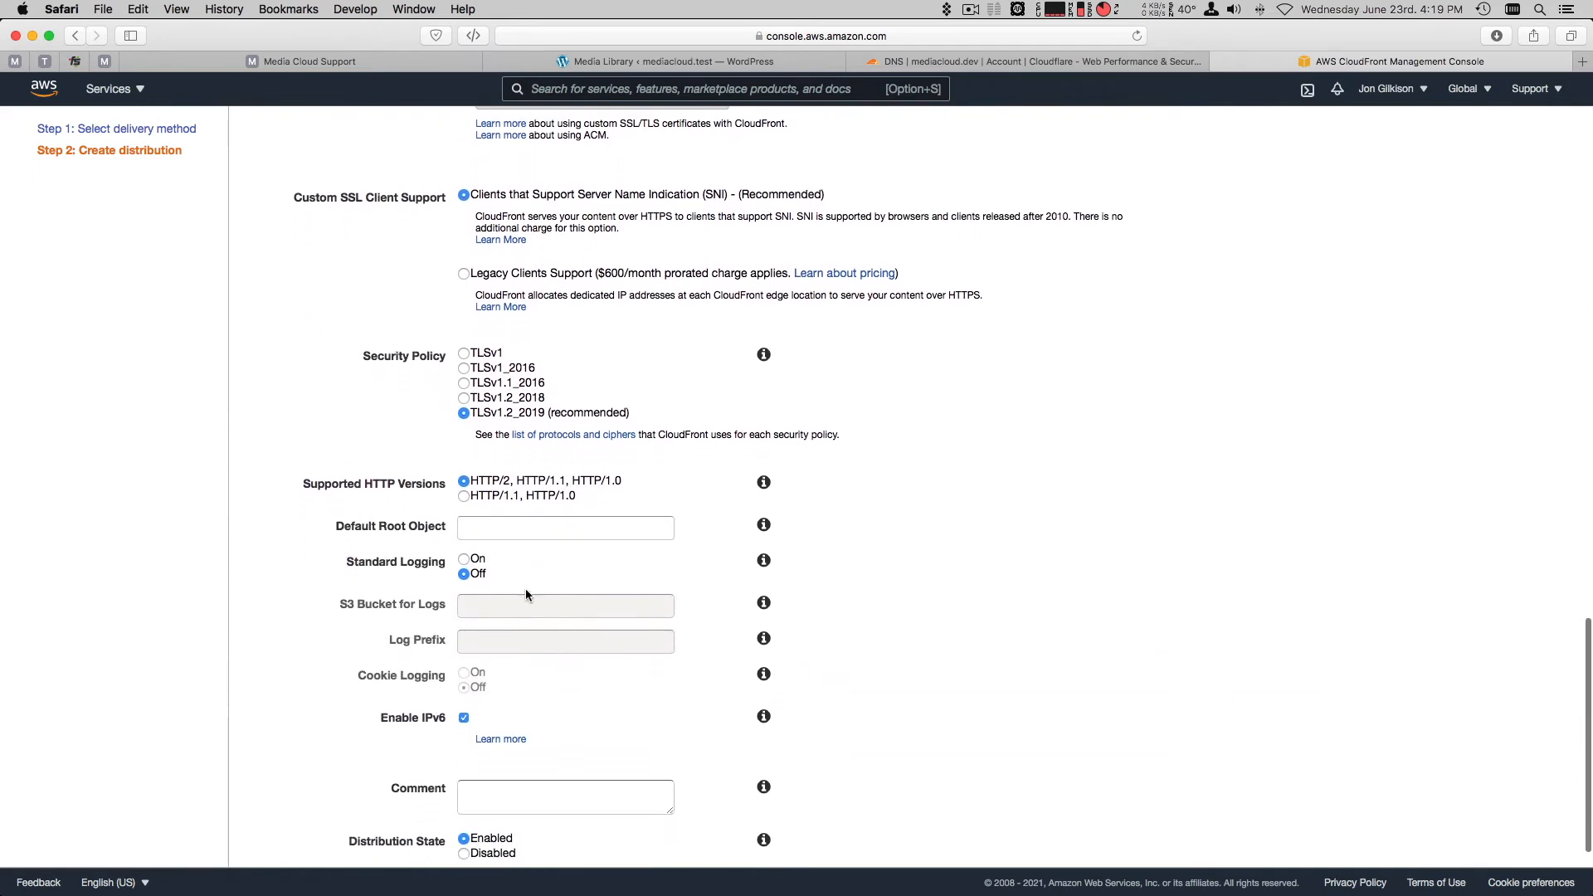
{"action": "scroll", "coordinate": [833, 692], "scroll_direction": "down", "scroll_amount": 1}
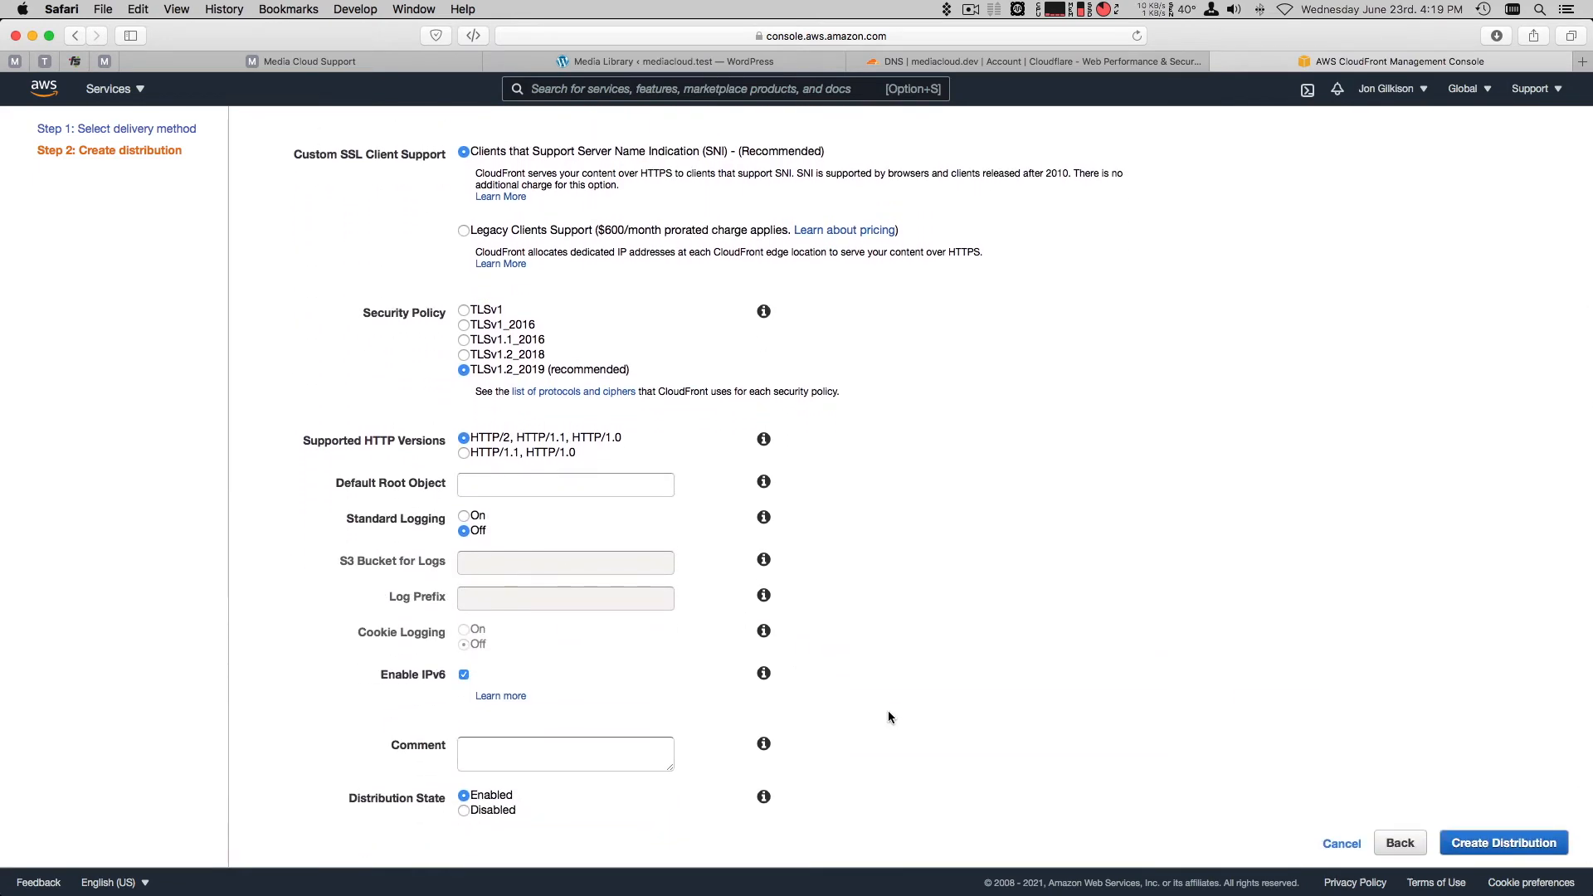
{"action": "left_click", "coordinate": [1521, 856]}
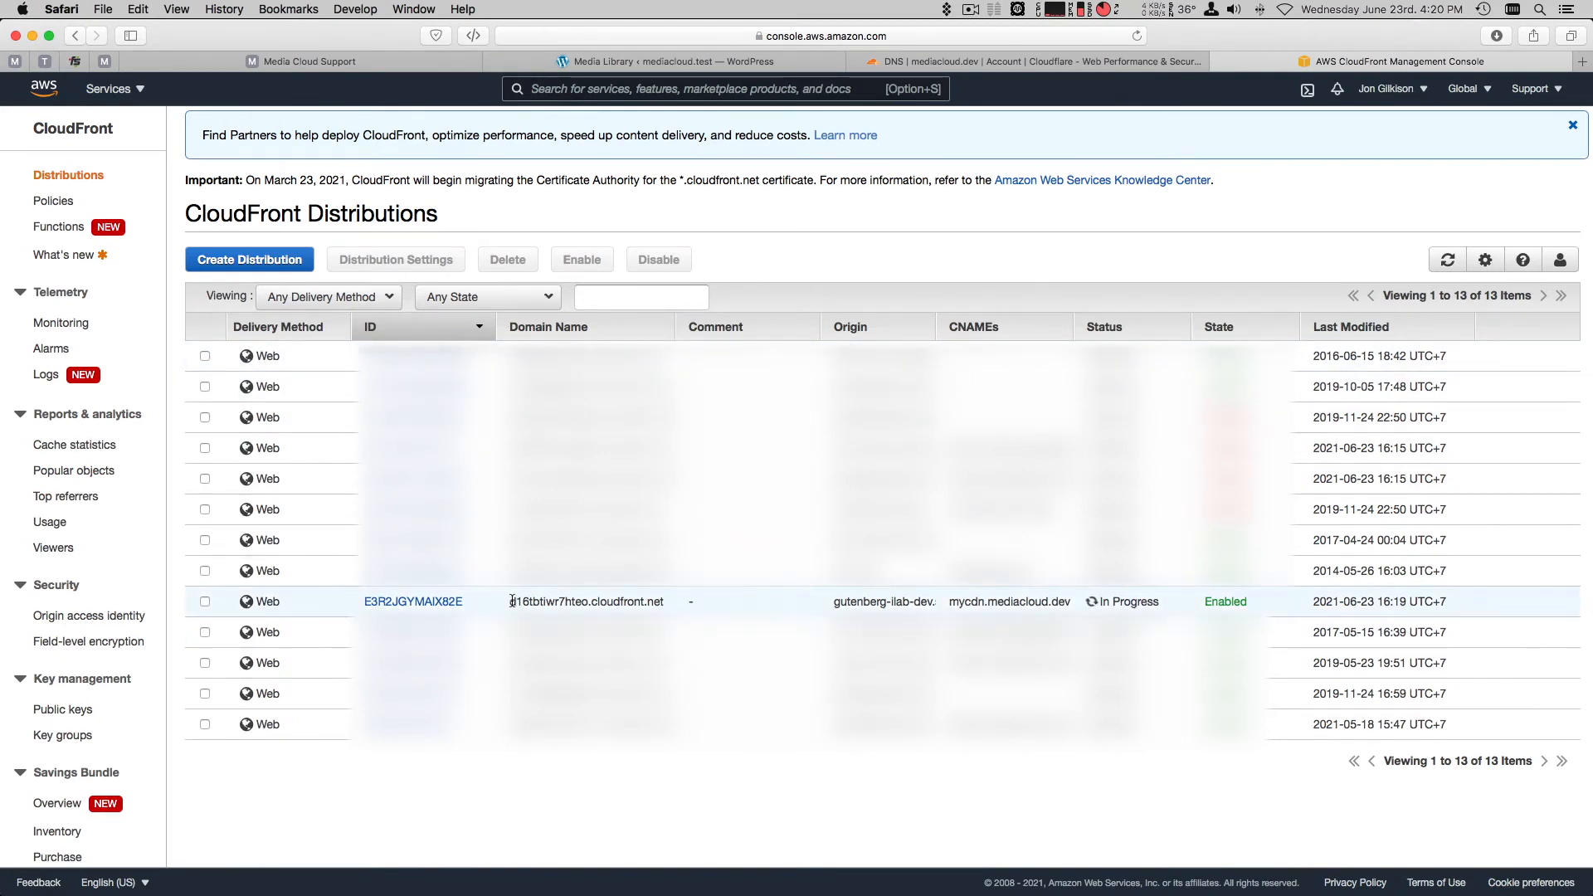
Copy the new distribution's cloudfront.net domain name and paste it as the target of a new CNAME record for mediacloud.dev in Cloudflare.
{"action": "left_click_drag", "start_coordinate": [508, 602], "coordinate": [663, 599]}
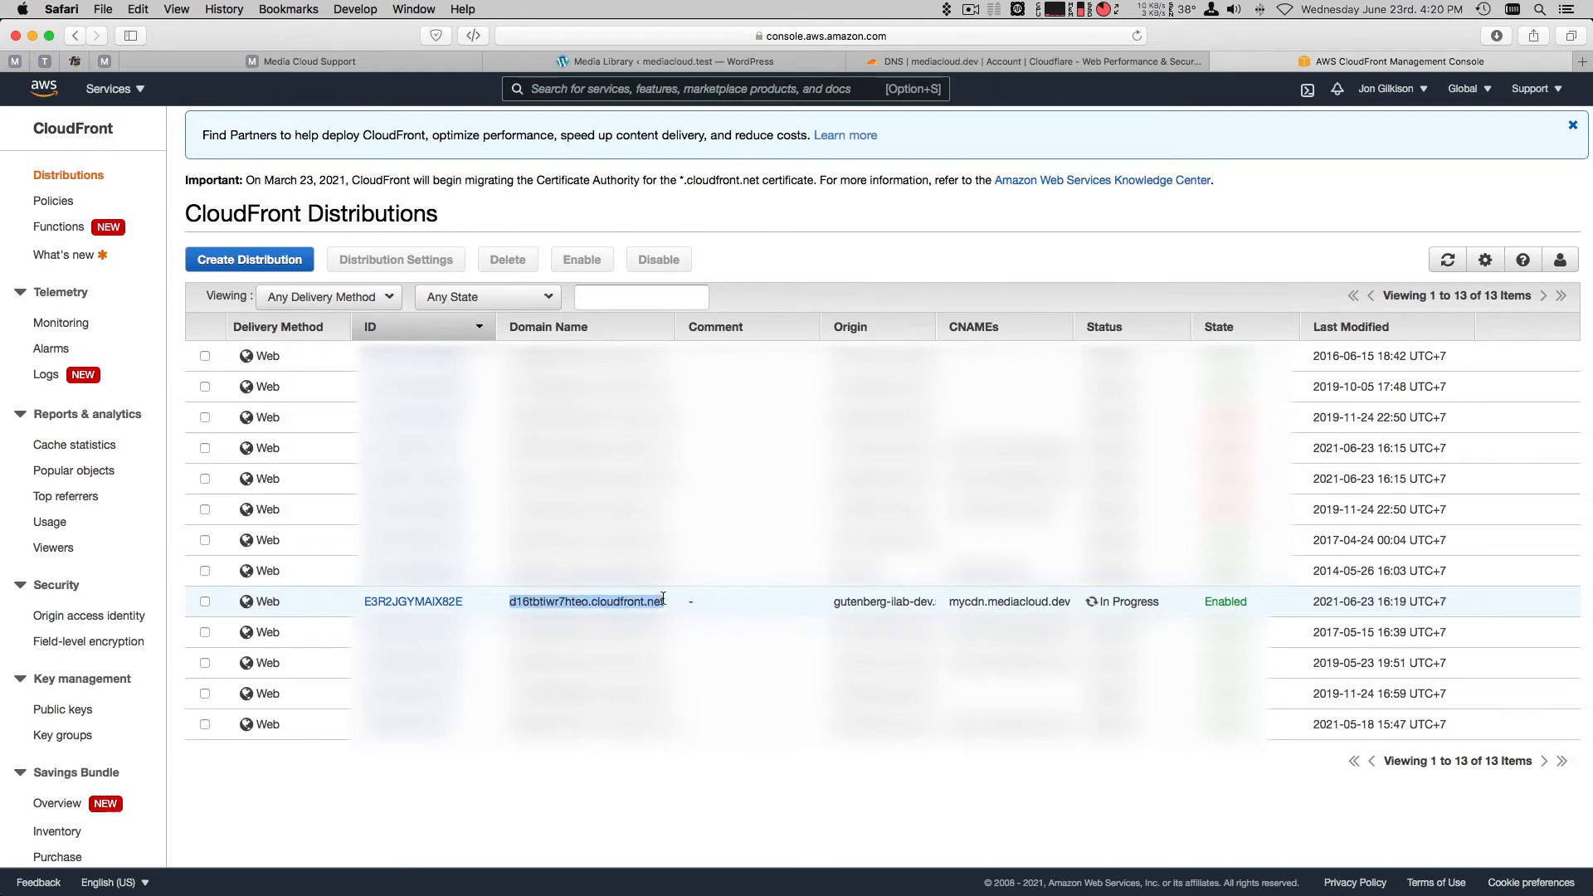
{"action": "key", "text": "super+c"}
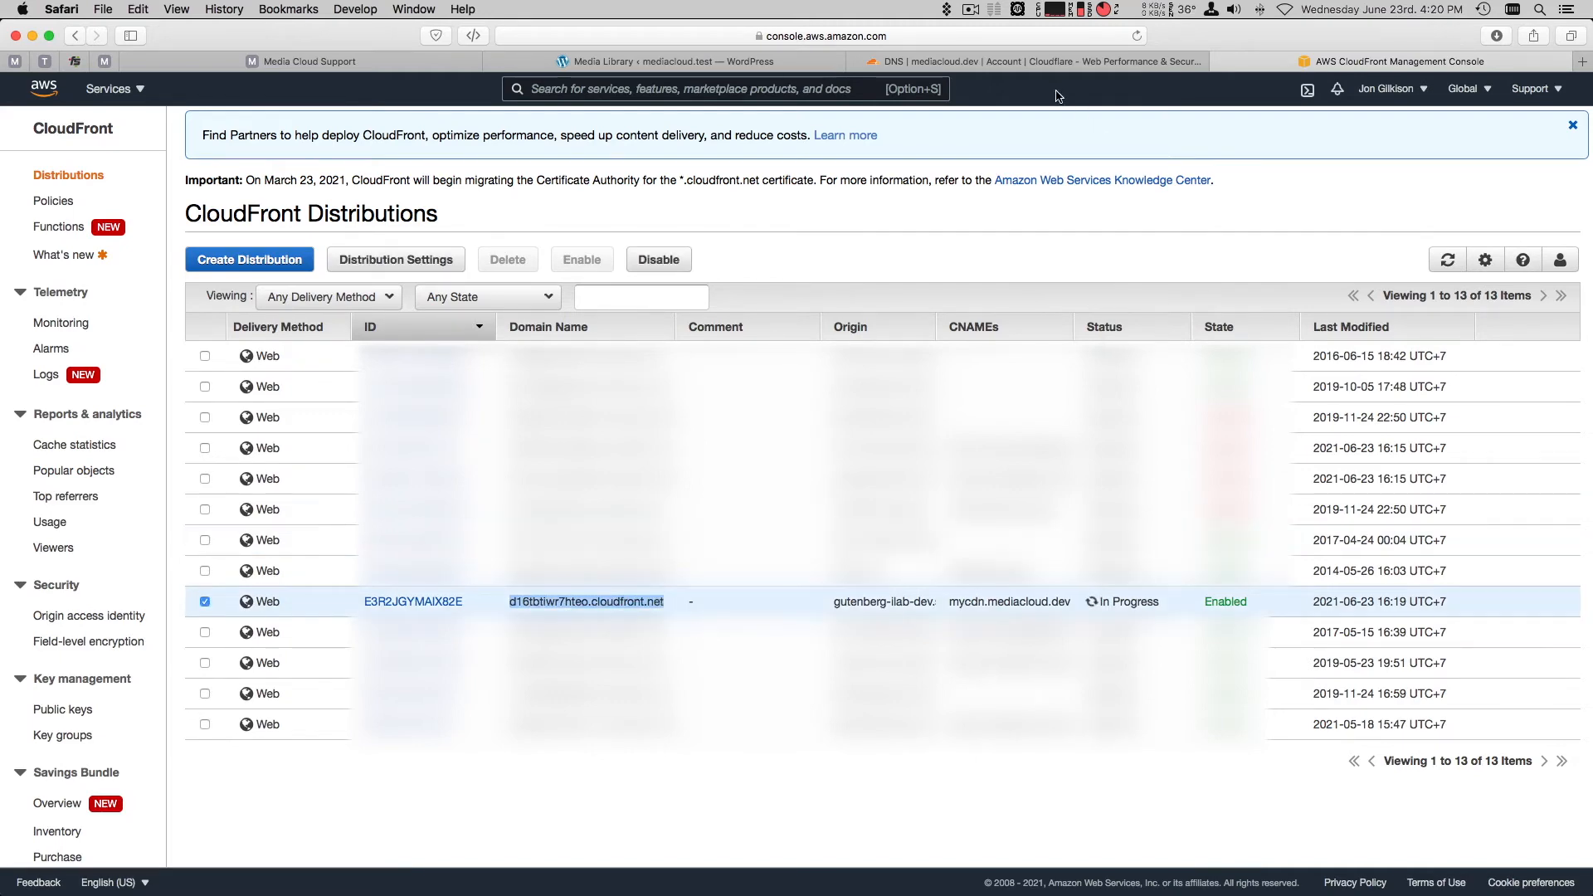
{"action": "left_click", "coordinate": [1044, 61]}
{"action": "left_click", "coordinate": [436, 521]}
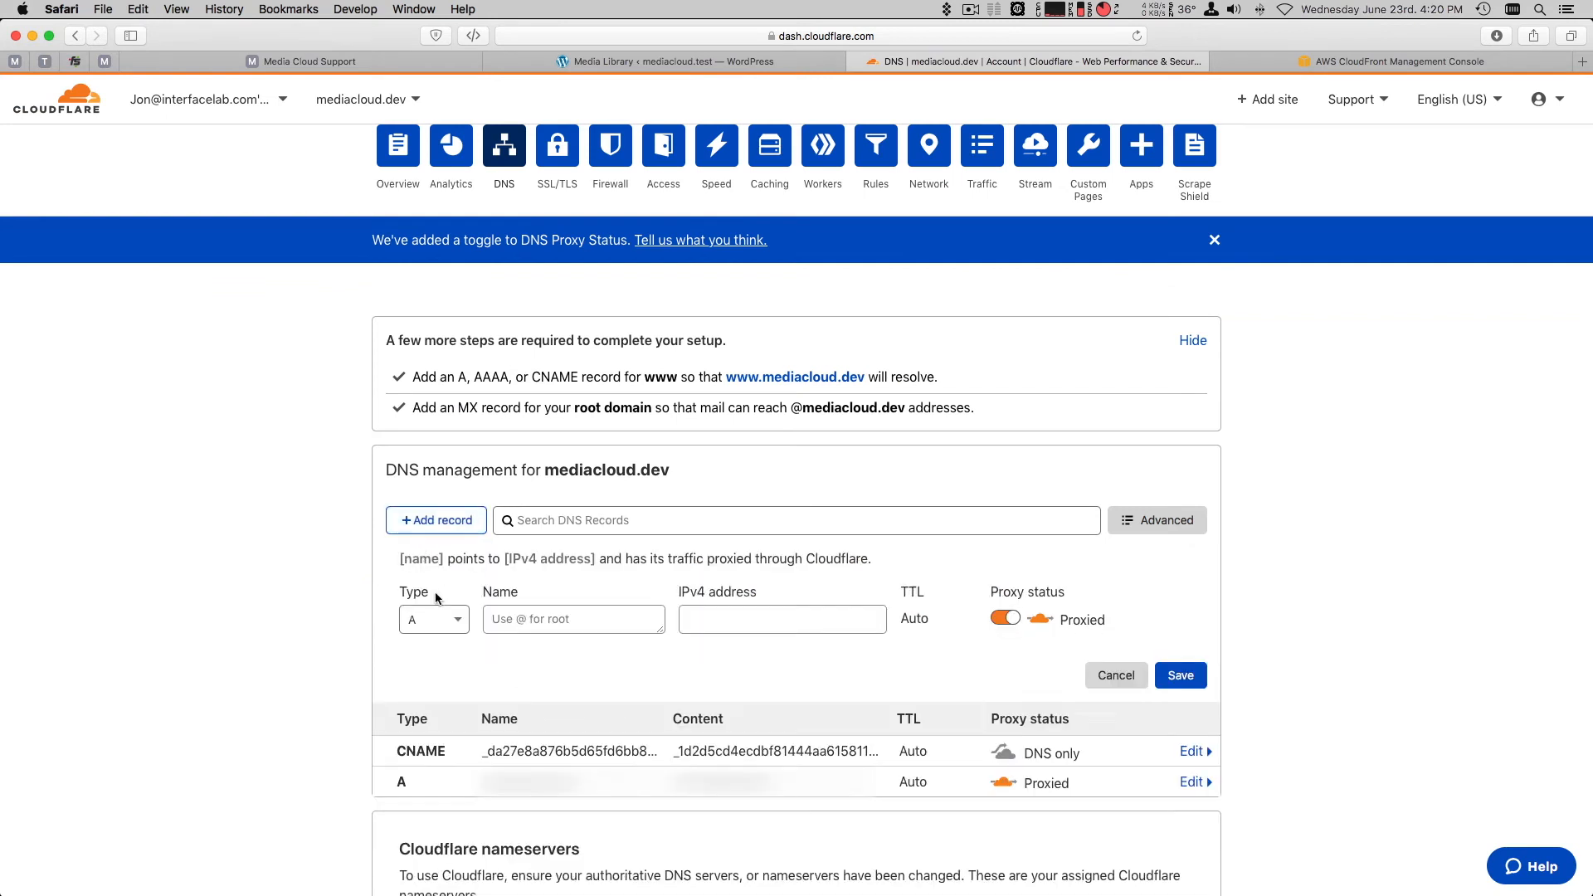
{"action": "left_click", "coordinate": [446, 628]}
{"action": "left_click", "coordinate": [431, 780]}
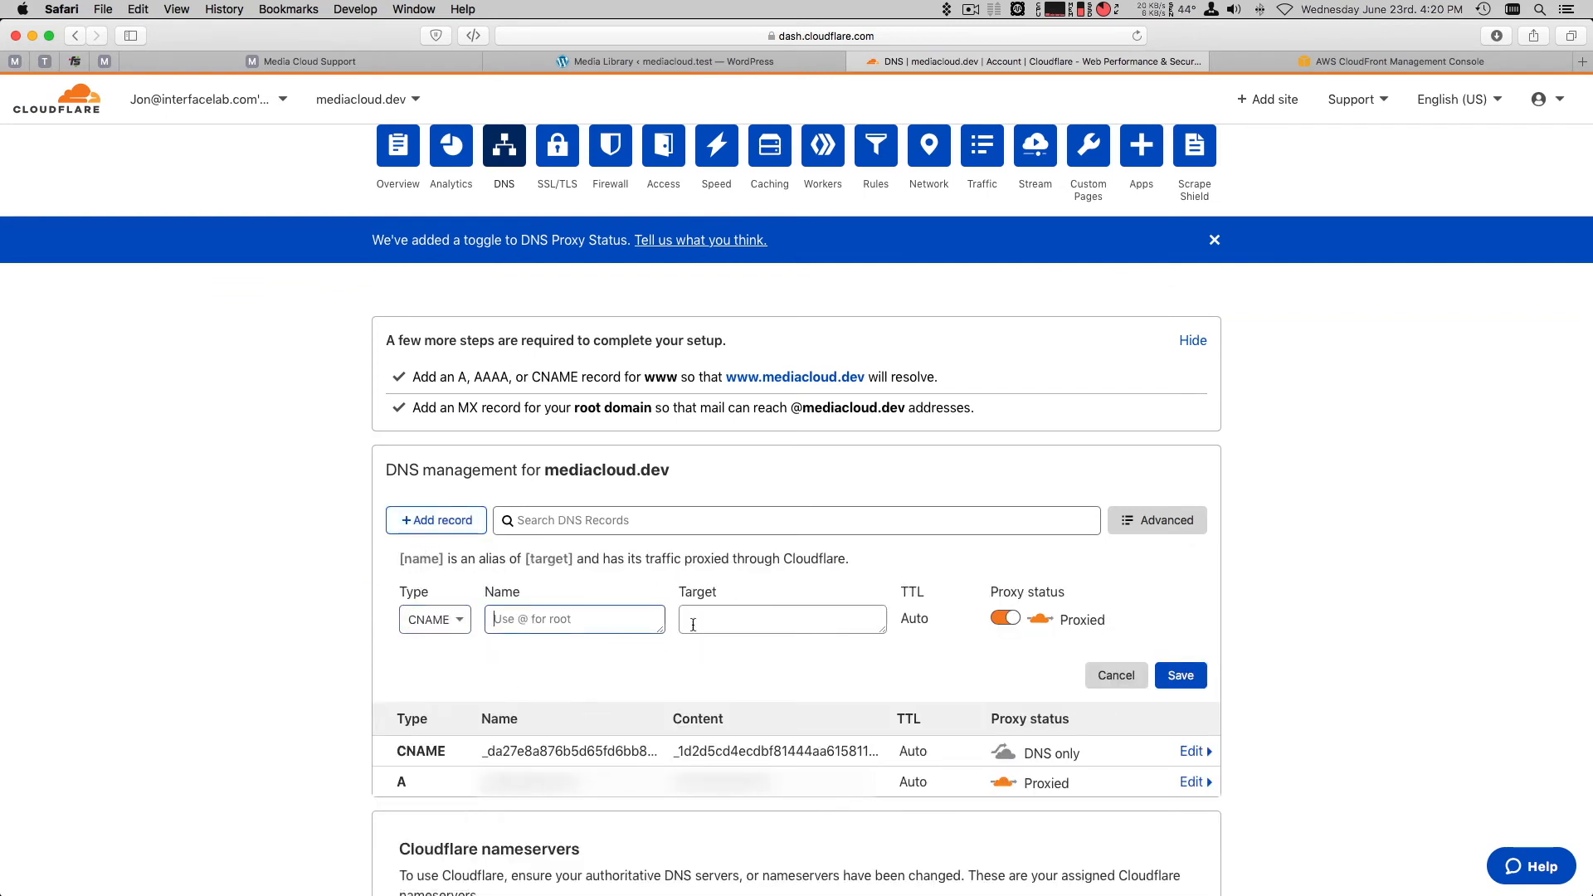
{"action": "left_click", "coordinate": [760, 626]}
{"action": "key", "text": "super+v"}
Name the CNAME record mycdn, switch its proxy status to DNS only and save it.
{"action": "left_click", "coordinate": [597, 625]}
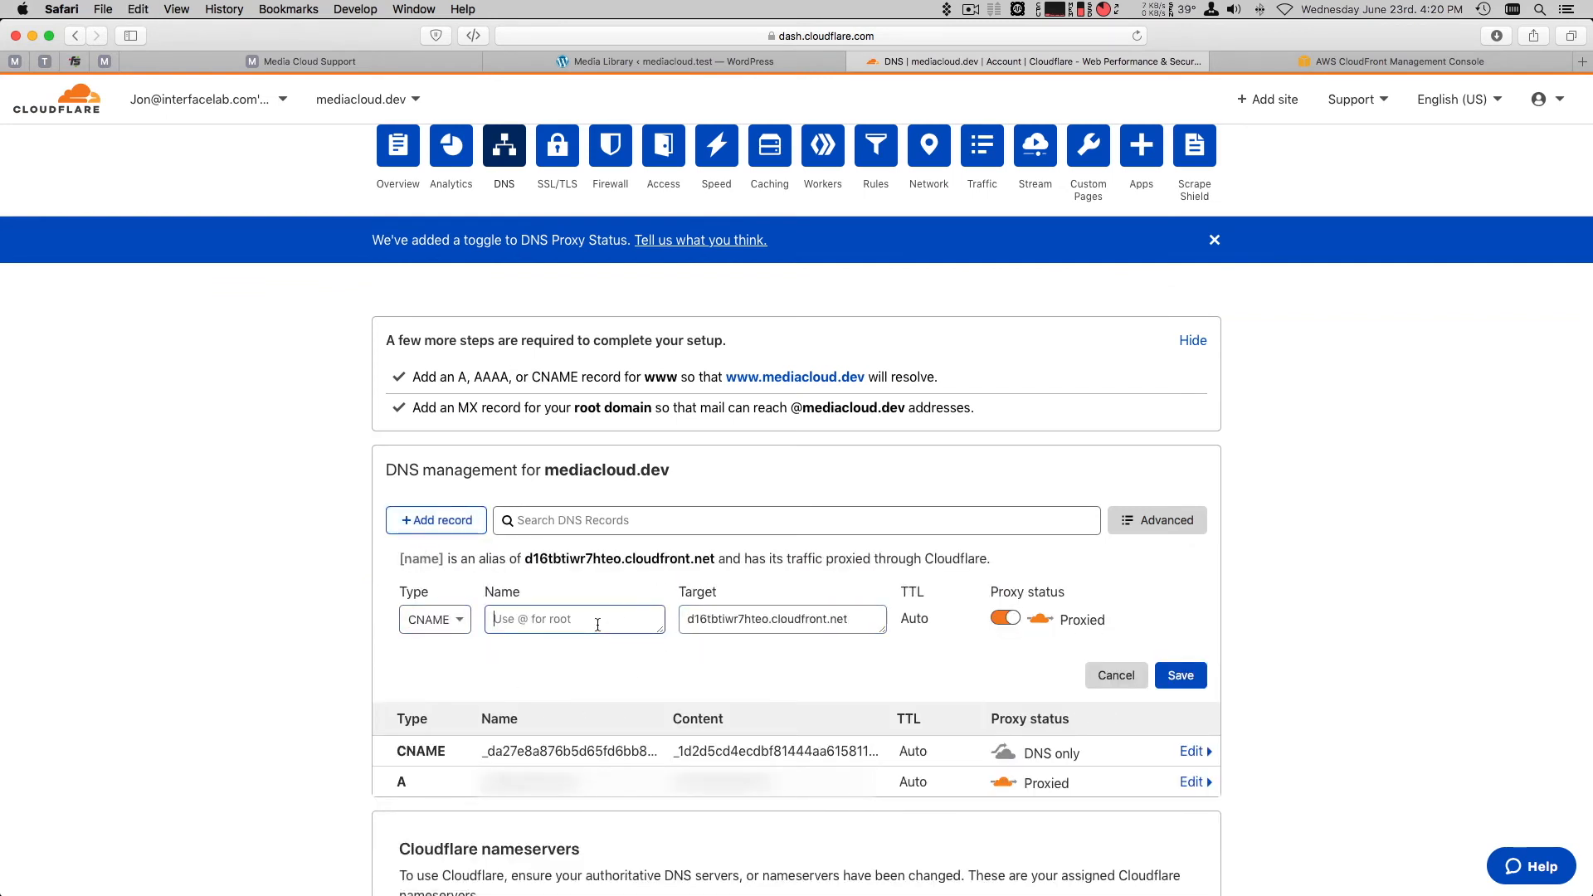
{"action": "type", "text": "mycdn"}
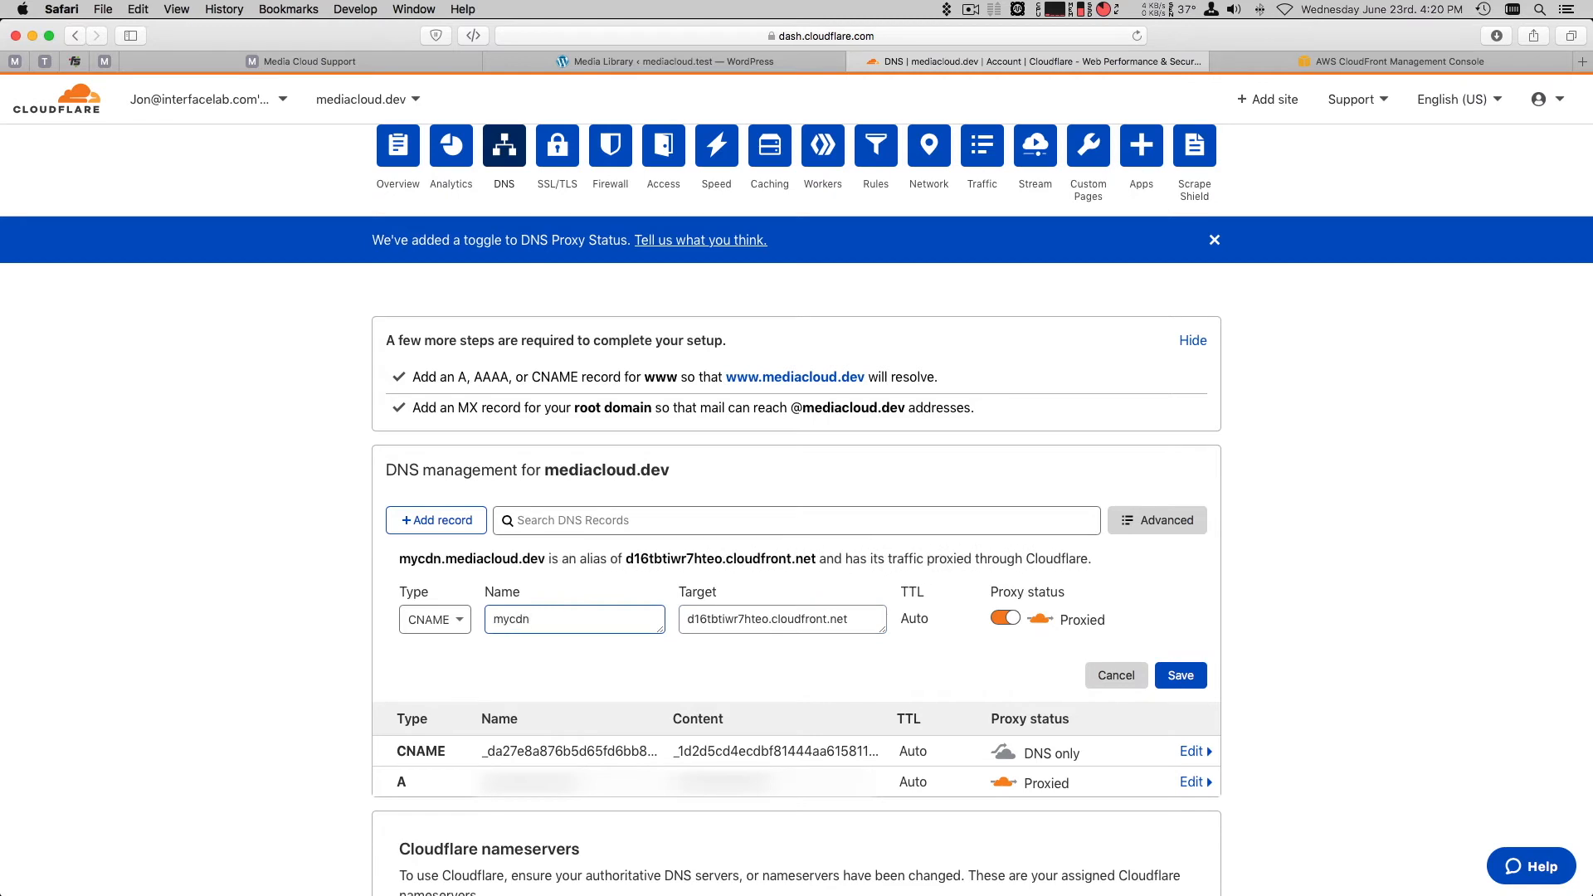
{"action": "left_click", "coordinate": [1005, 619]}
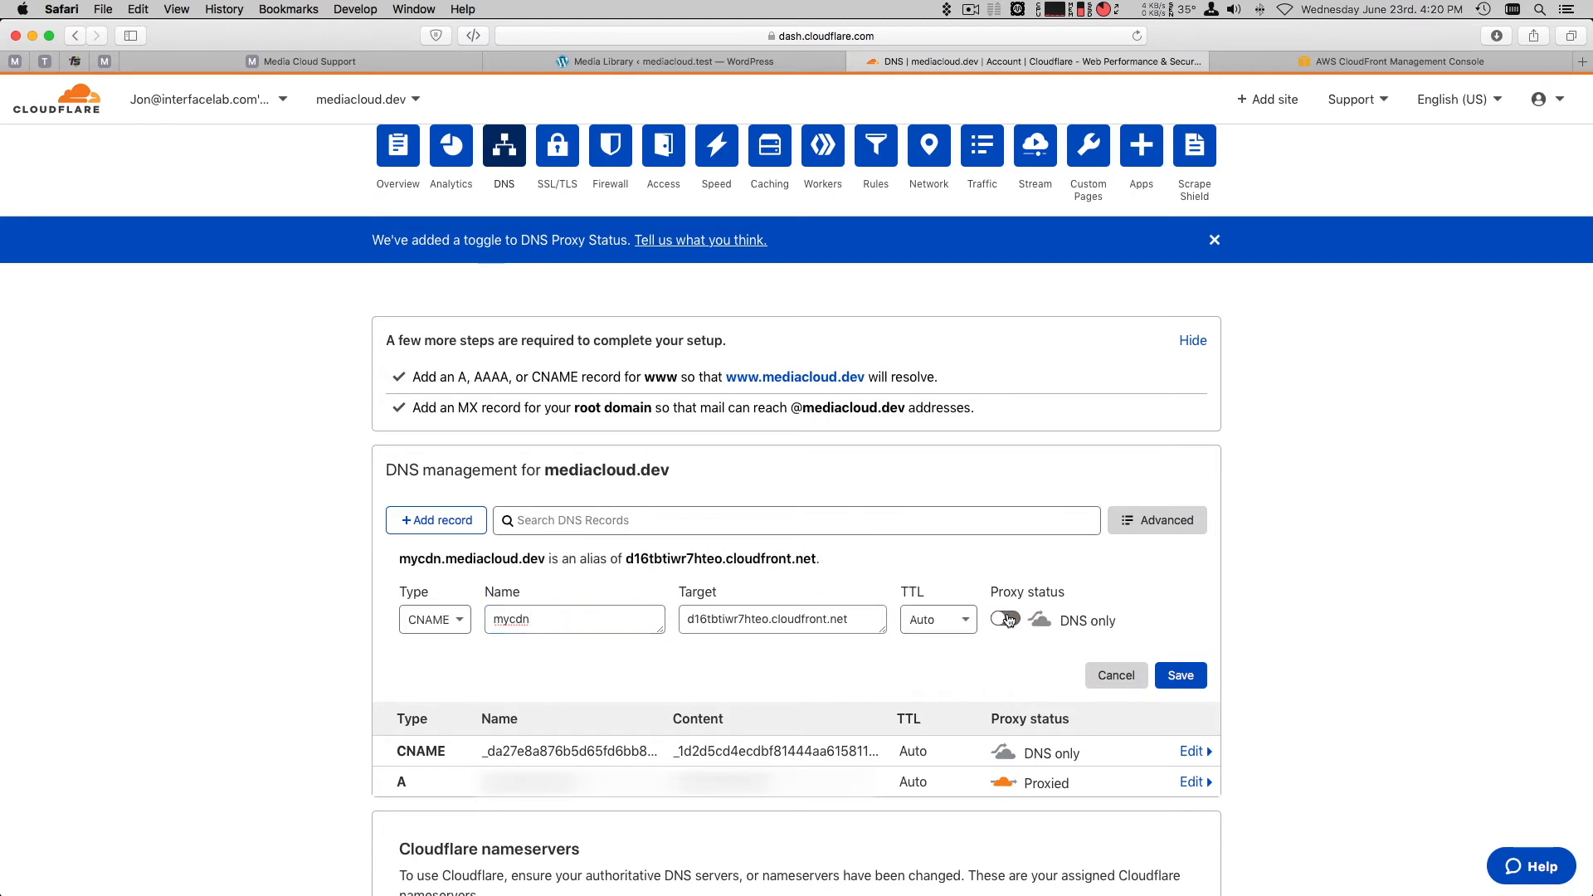
{"action": "left_click", "coordinate": [1179, 676]}
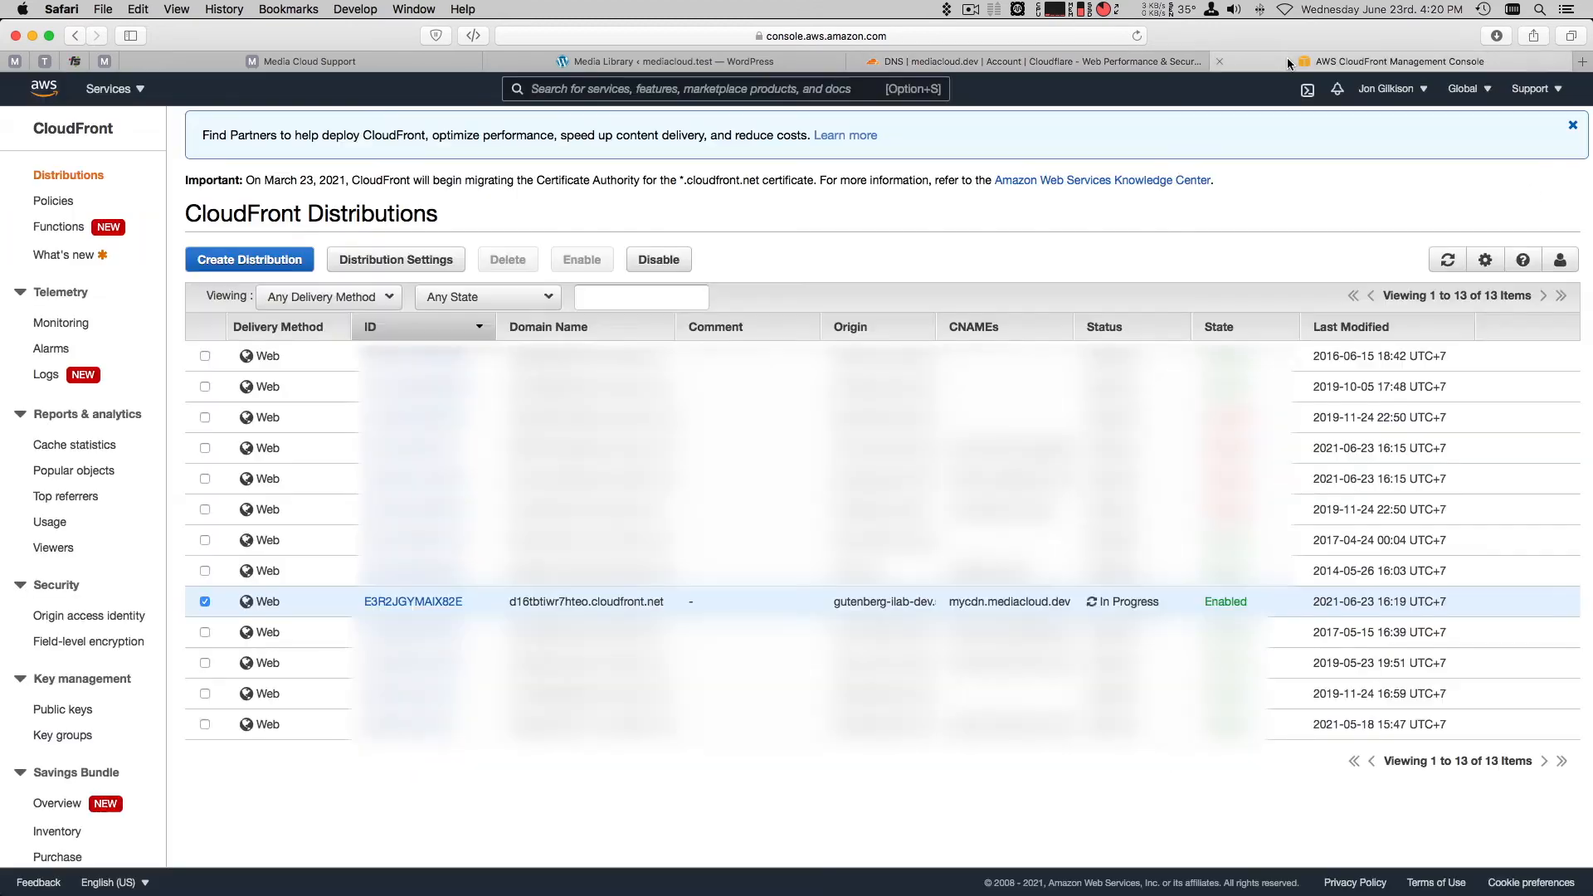
Return to CloudFront and refresh the distribution list to check the deployment status of the mycdn.mediacloud.dev distribution.
{"action": "left_click", "coordinate": [1289, 64]}
{"action": "left_click", "coordinate": [1452, 260]}
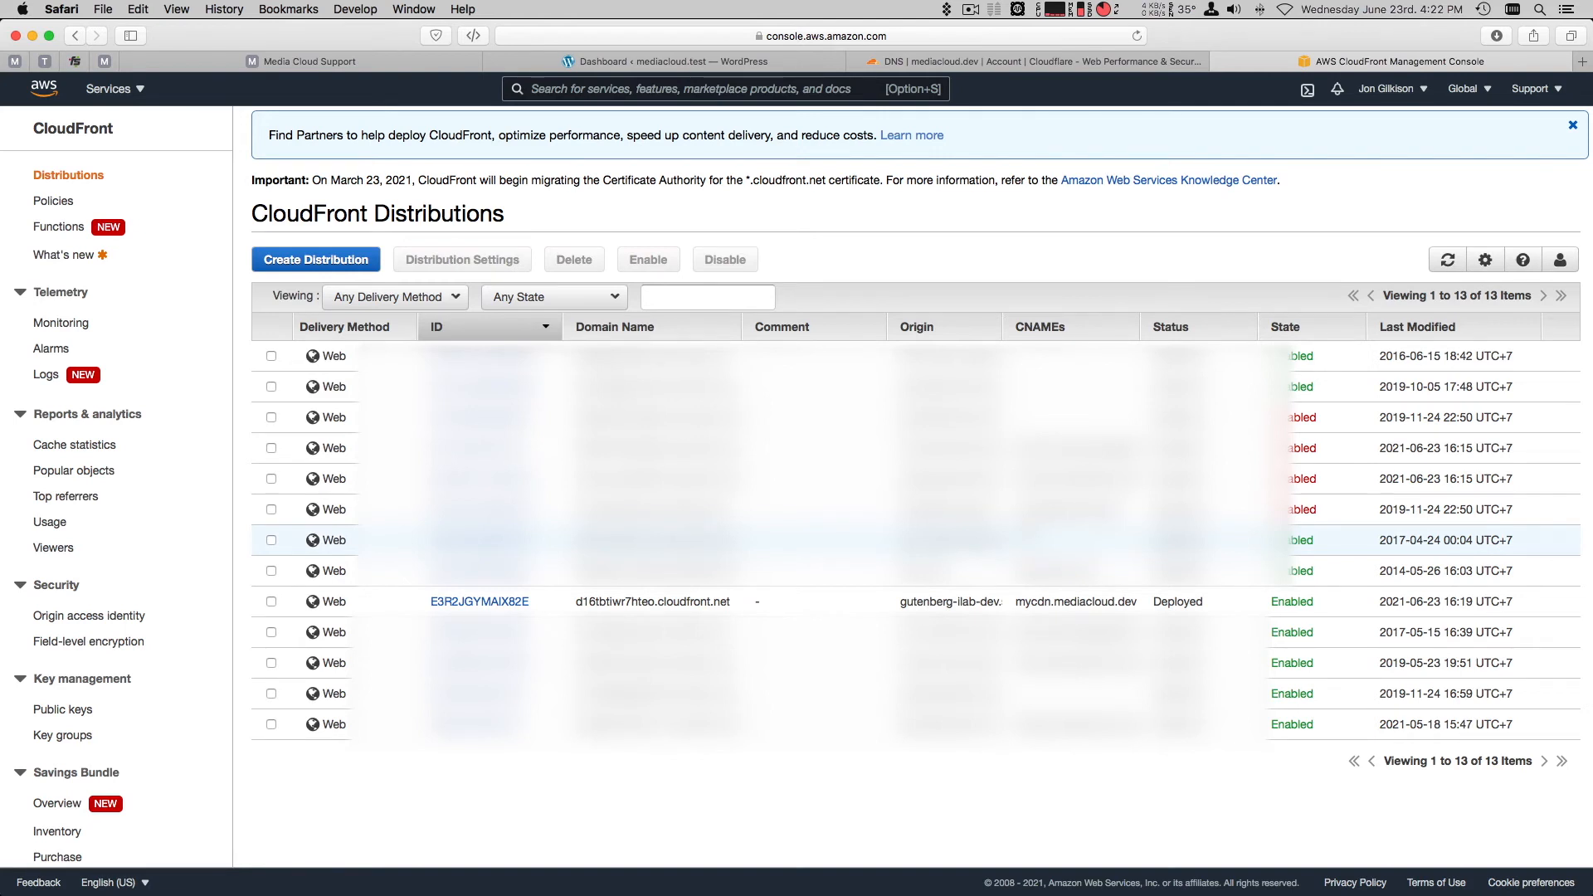
{"action": "left_click", "coordinate": [1019, 606]}
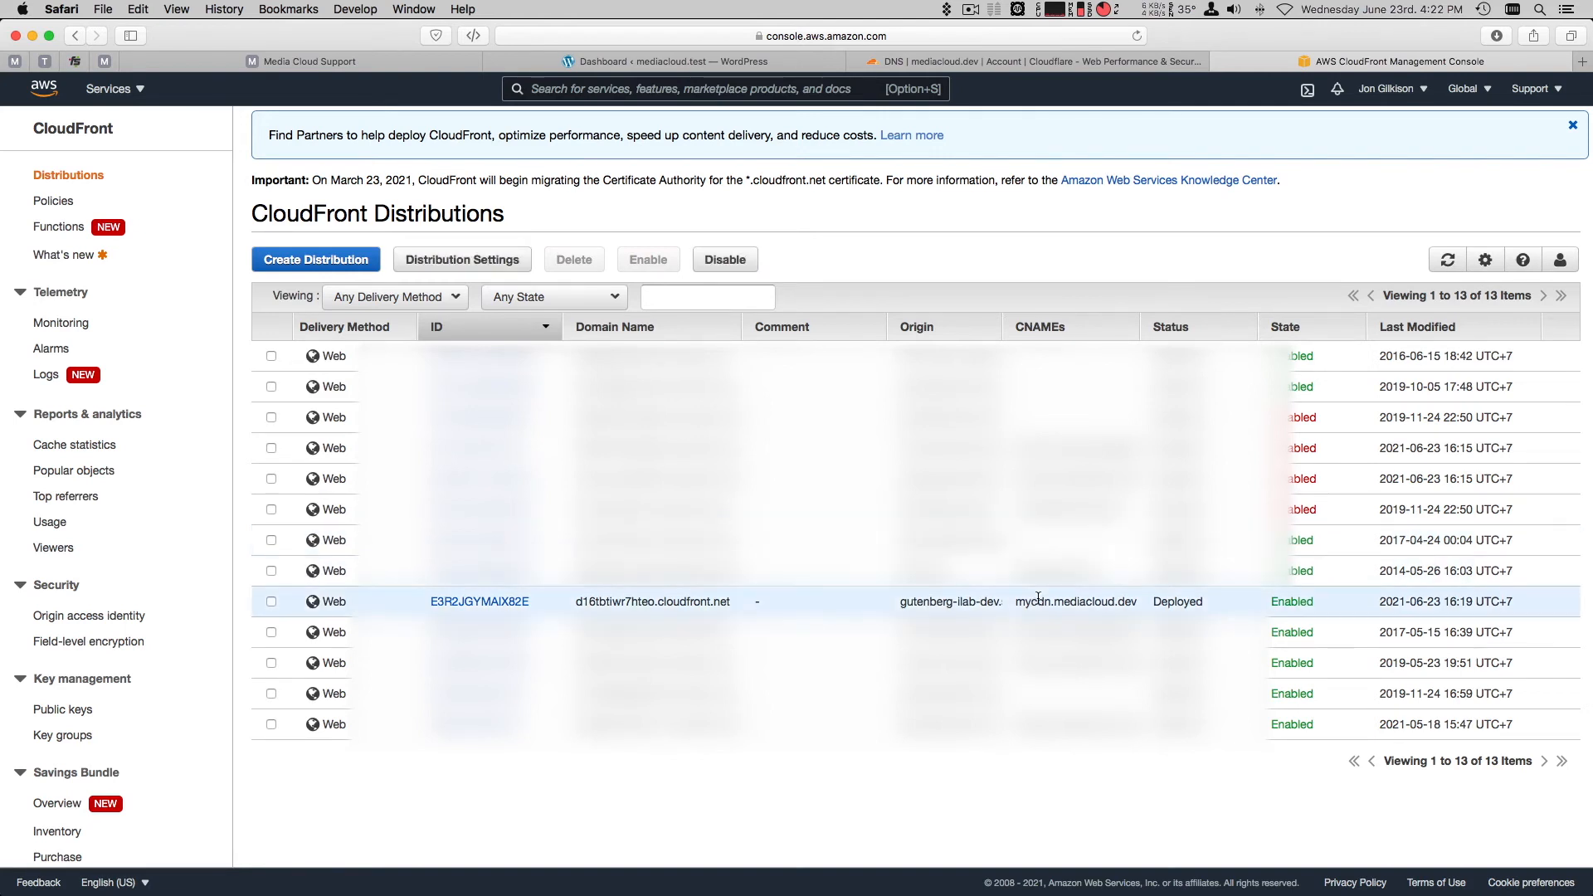
{"action": "left_click", "coordinate": [679, 60]}
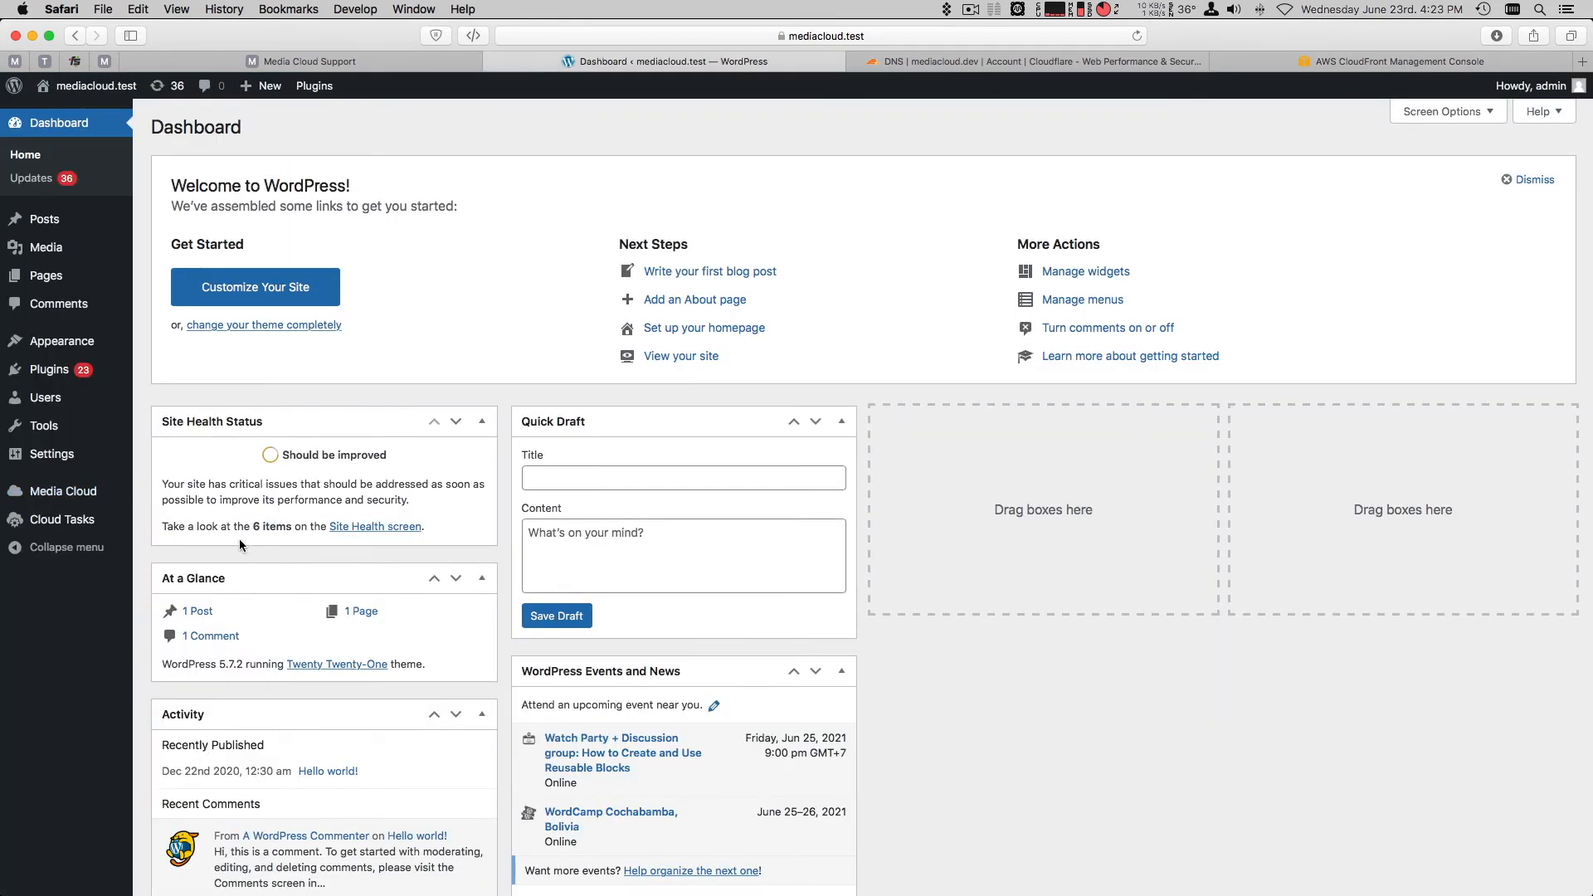
{"action": "mouse_move", "coordinate": [81, 498]}
{"action": "left_click", "coordinate": [161, 541]}
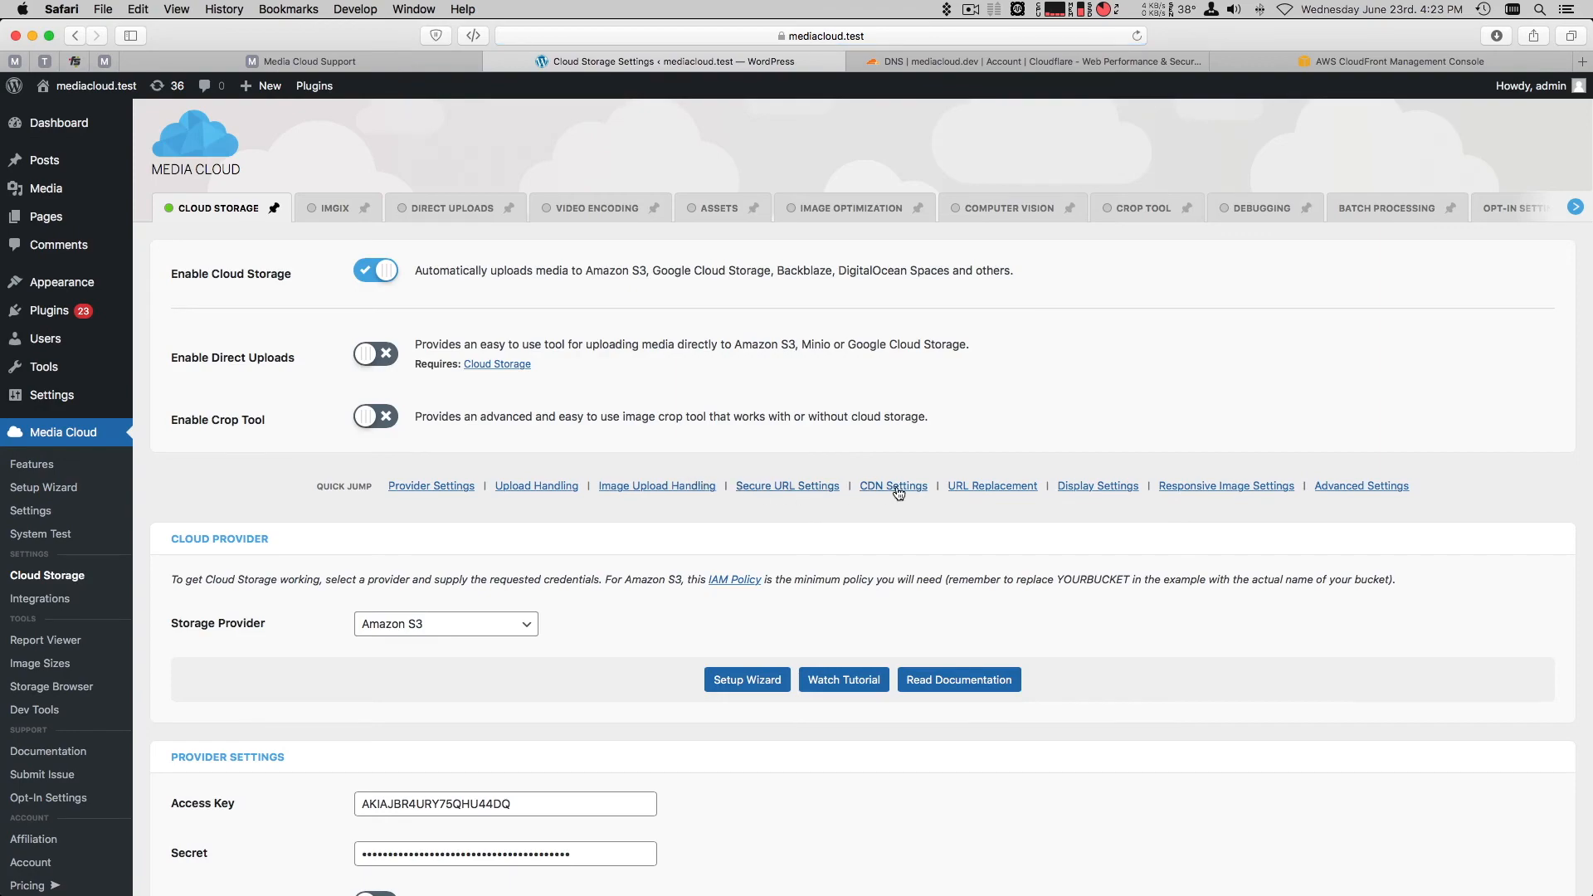
{"action": "left_click", "coordinate": [894, 487]}
{"action": "left_click", "coordinate": [387, 213]}
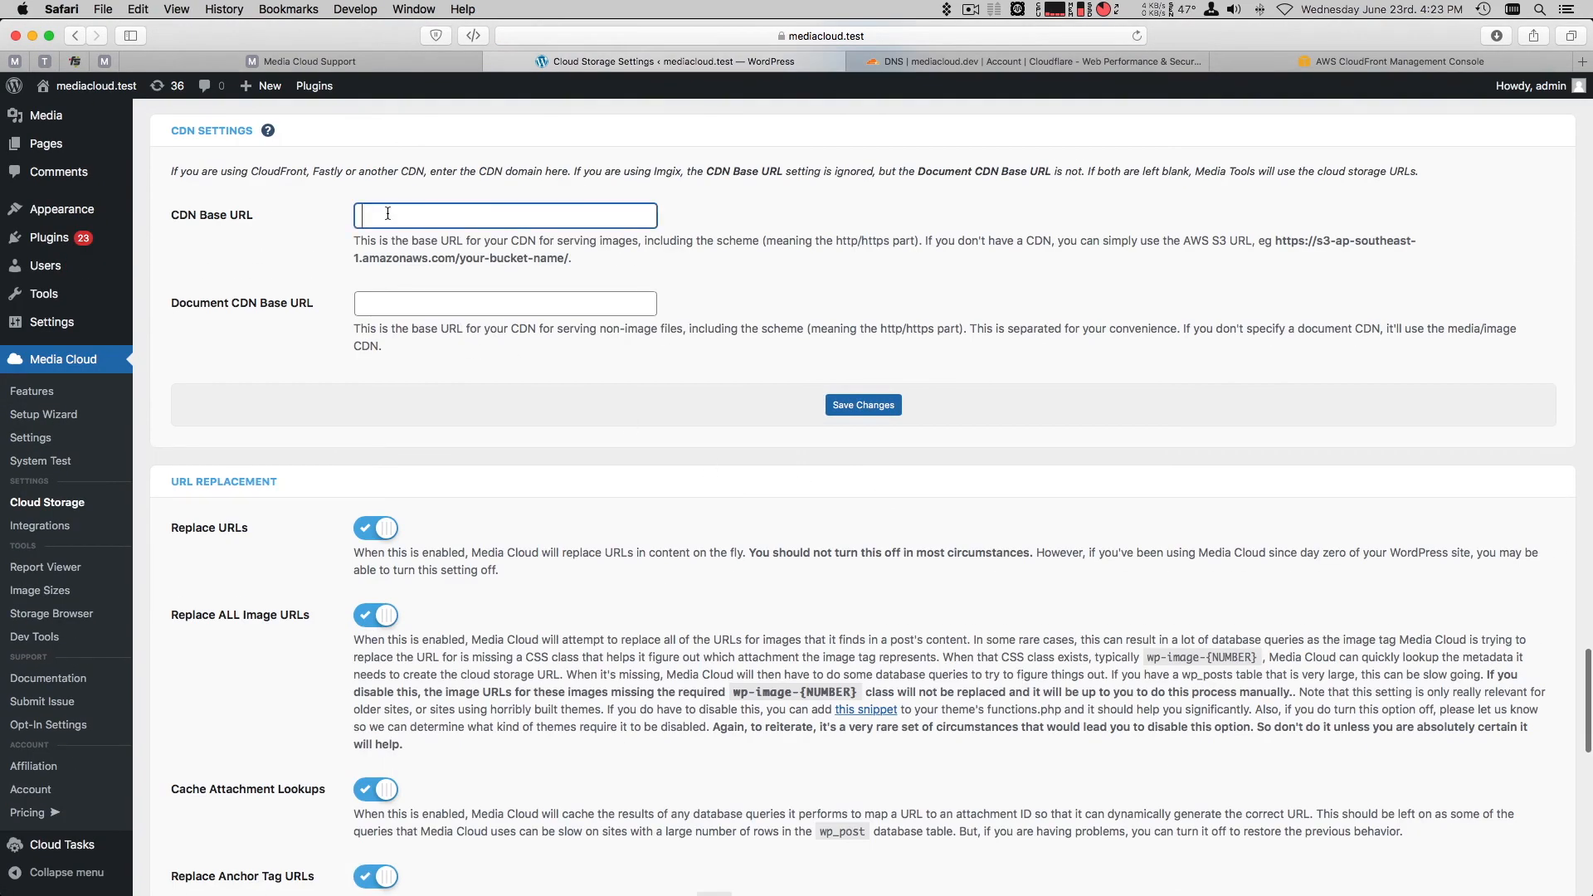
{"action": "type", "text": "https://mycdn.mediacloud.d"}
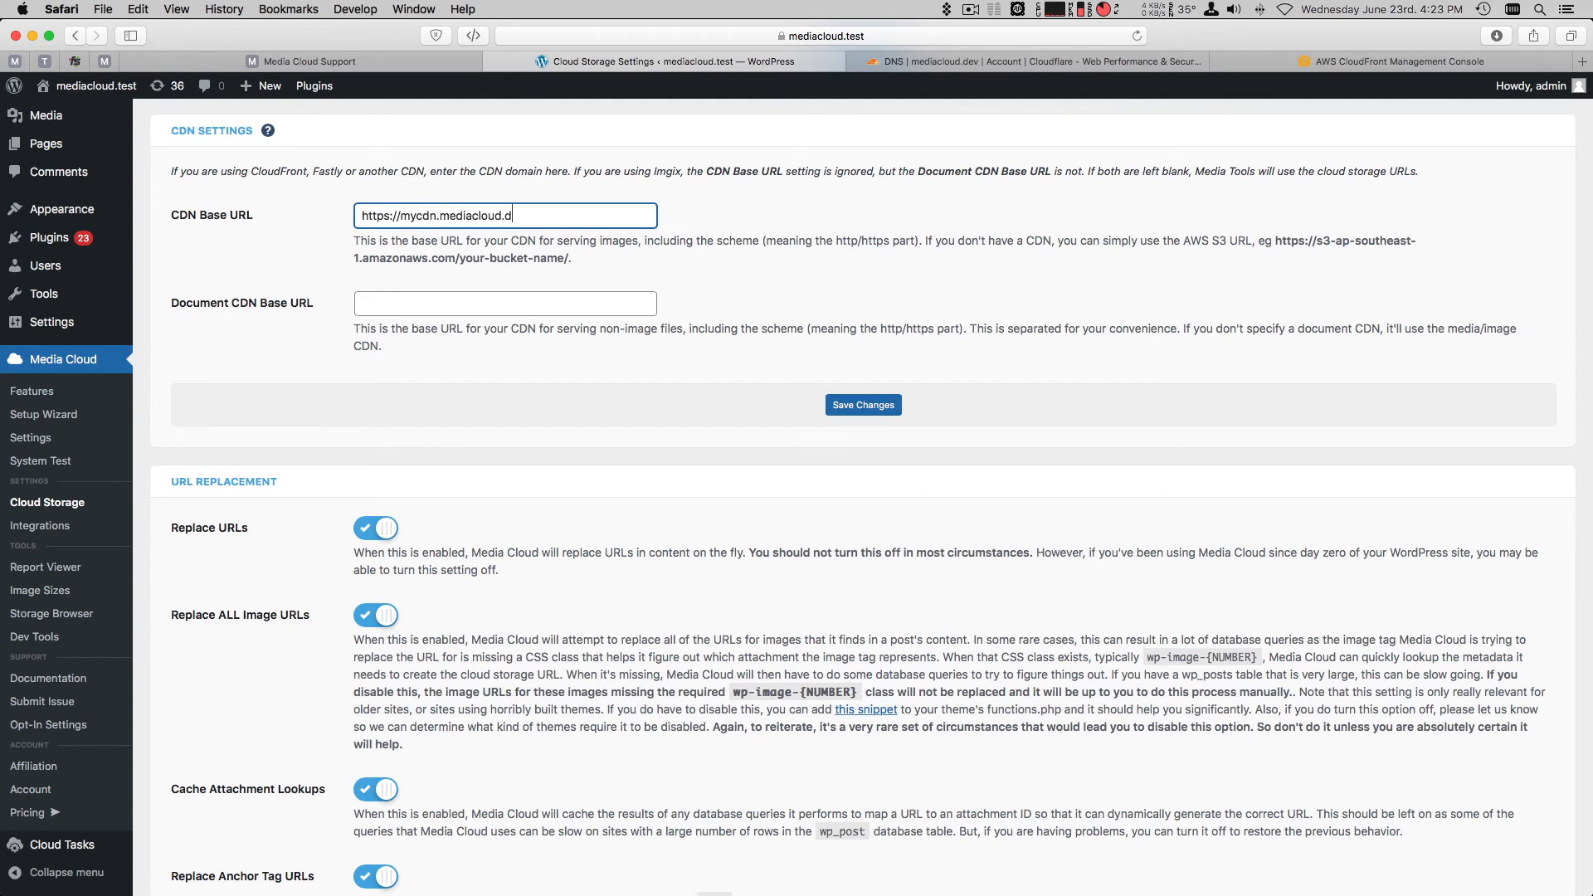
{"action": "type", "text": "ev"}
Compare the CDN URL with the Cloudflare record and CloudFront distribution, and save the CDN settings in WordPress.
{"action": "left_click", "coordinate": [1098, 62]}
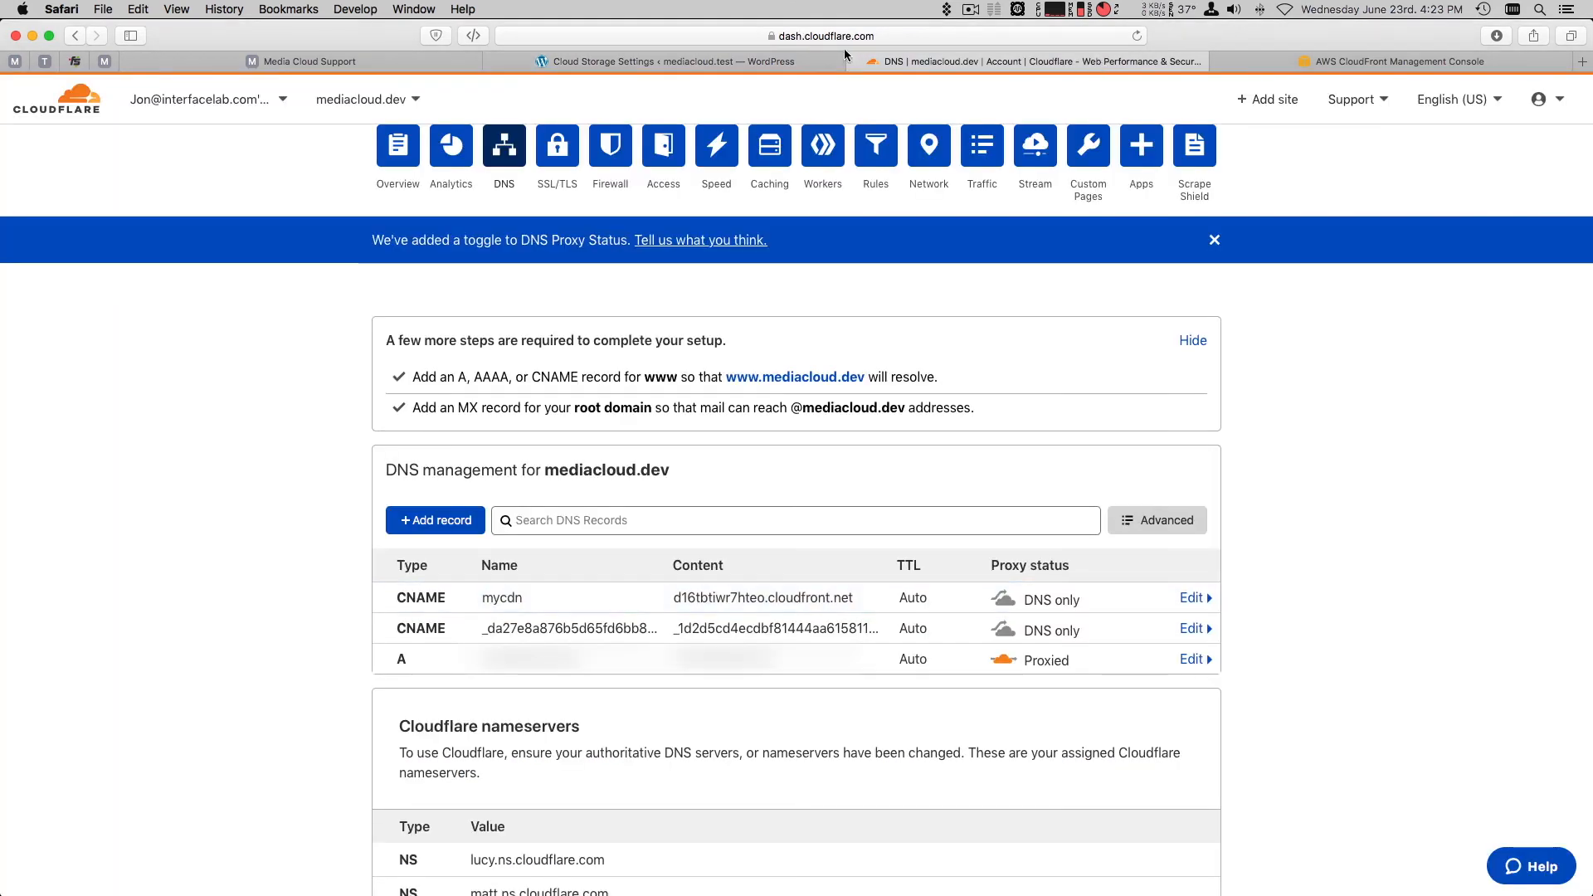
{"action": "left_click", "coordinate": [785, 62]}
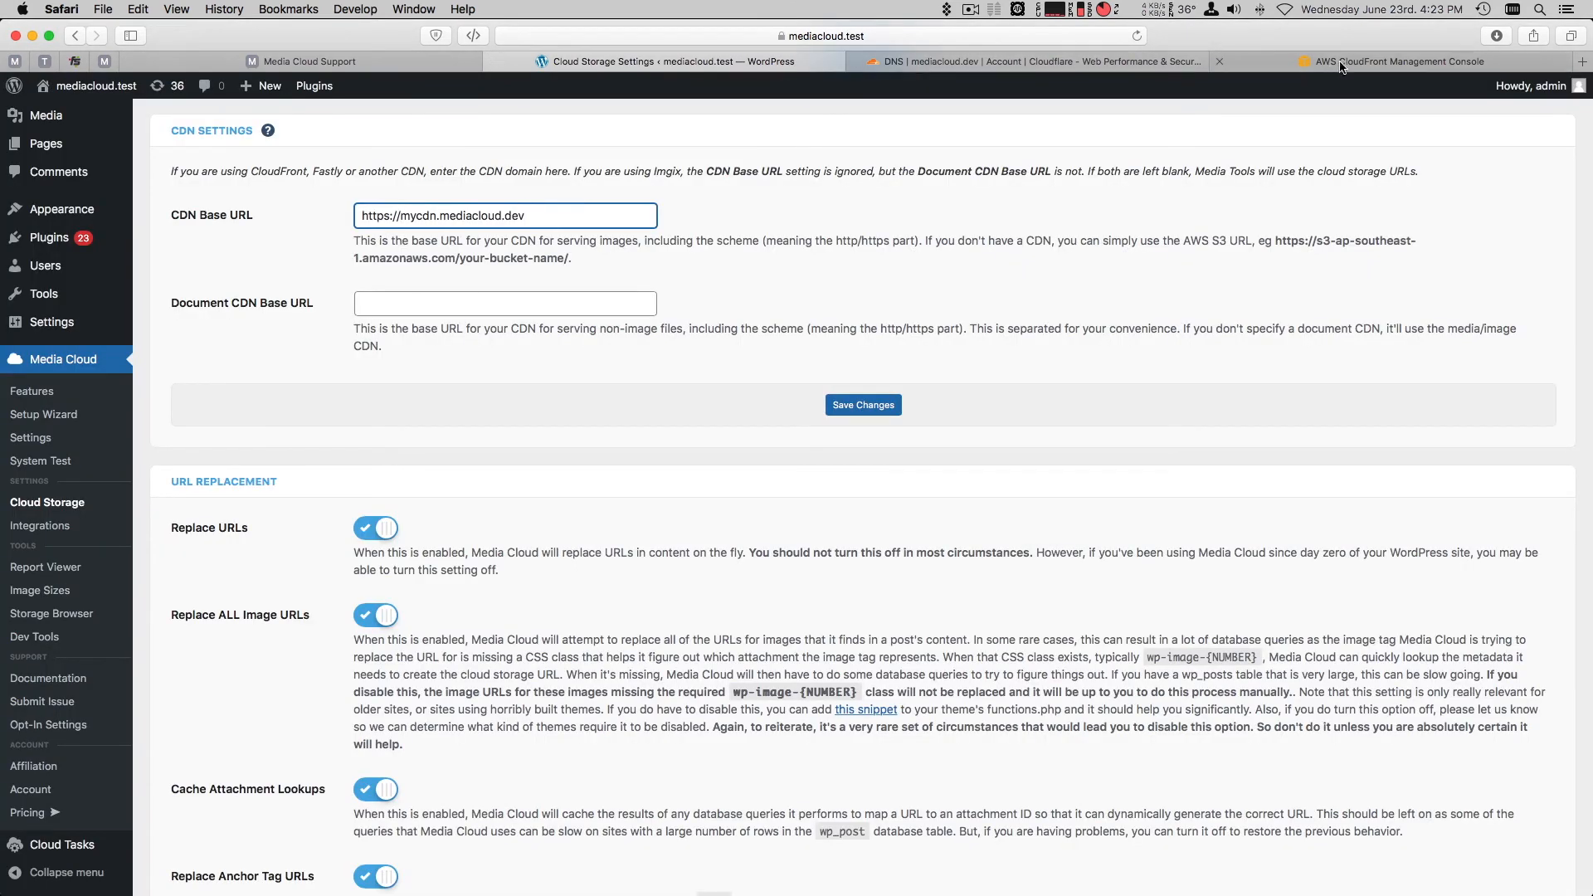
{"action": "left_click", "coordinate": [1435, 63]}
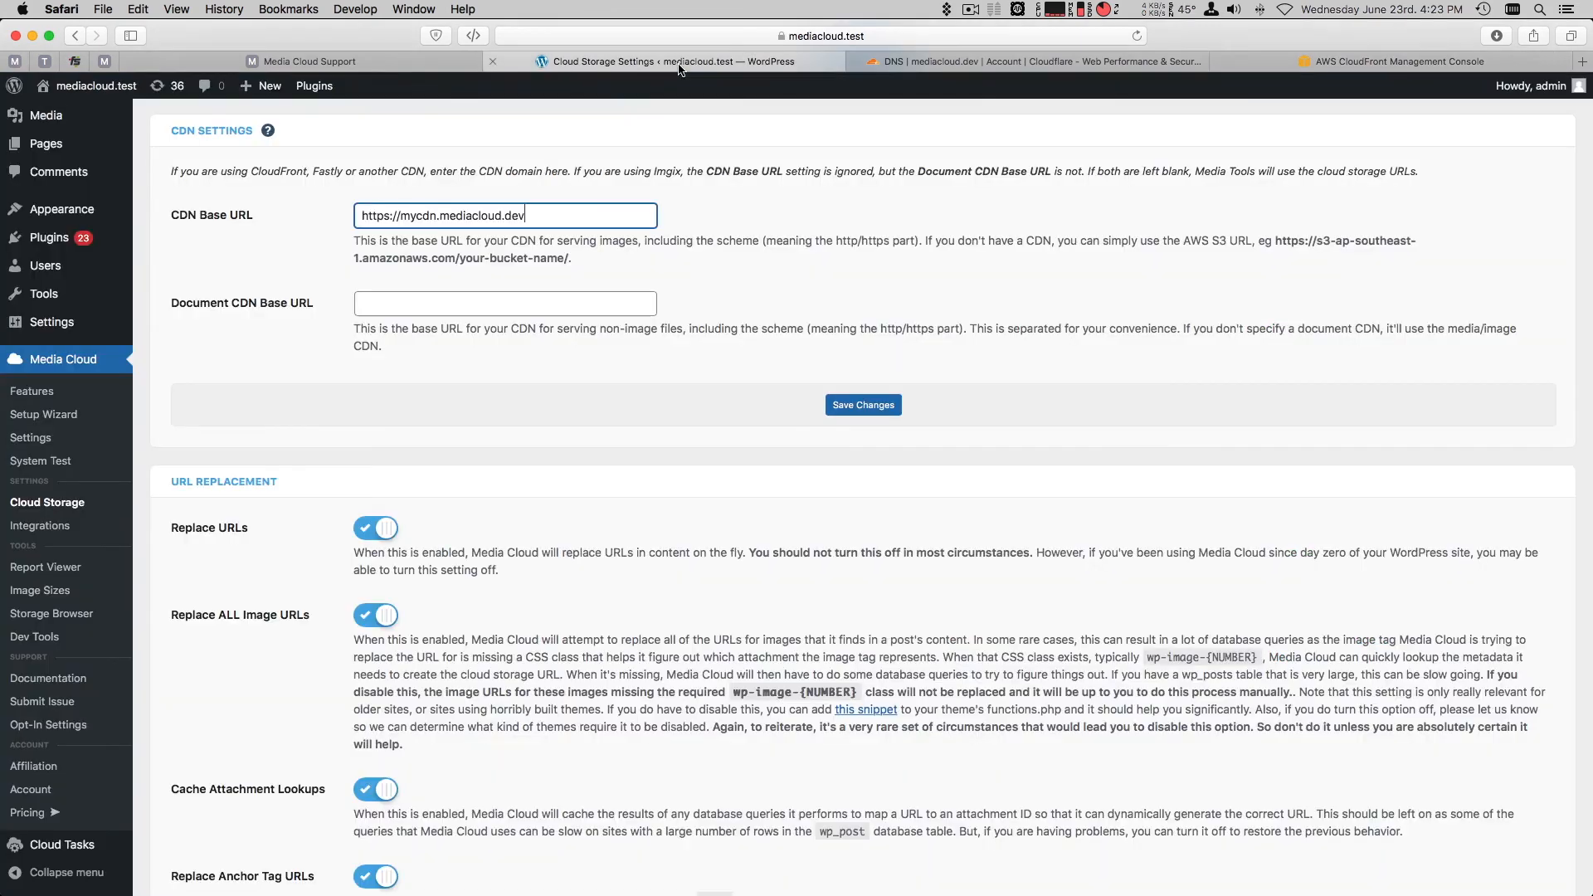
{"action": "left_click", "coordinate": [682, 65]}
{"action": "left_click", "coordinate": [863, 405]}
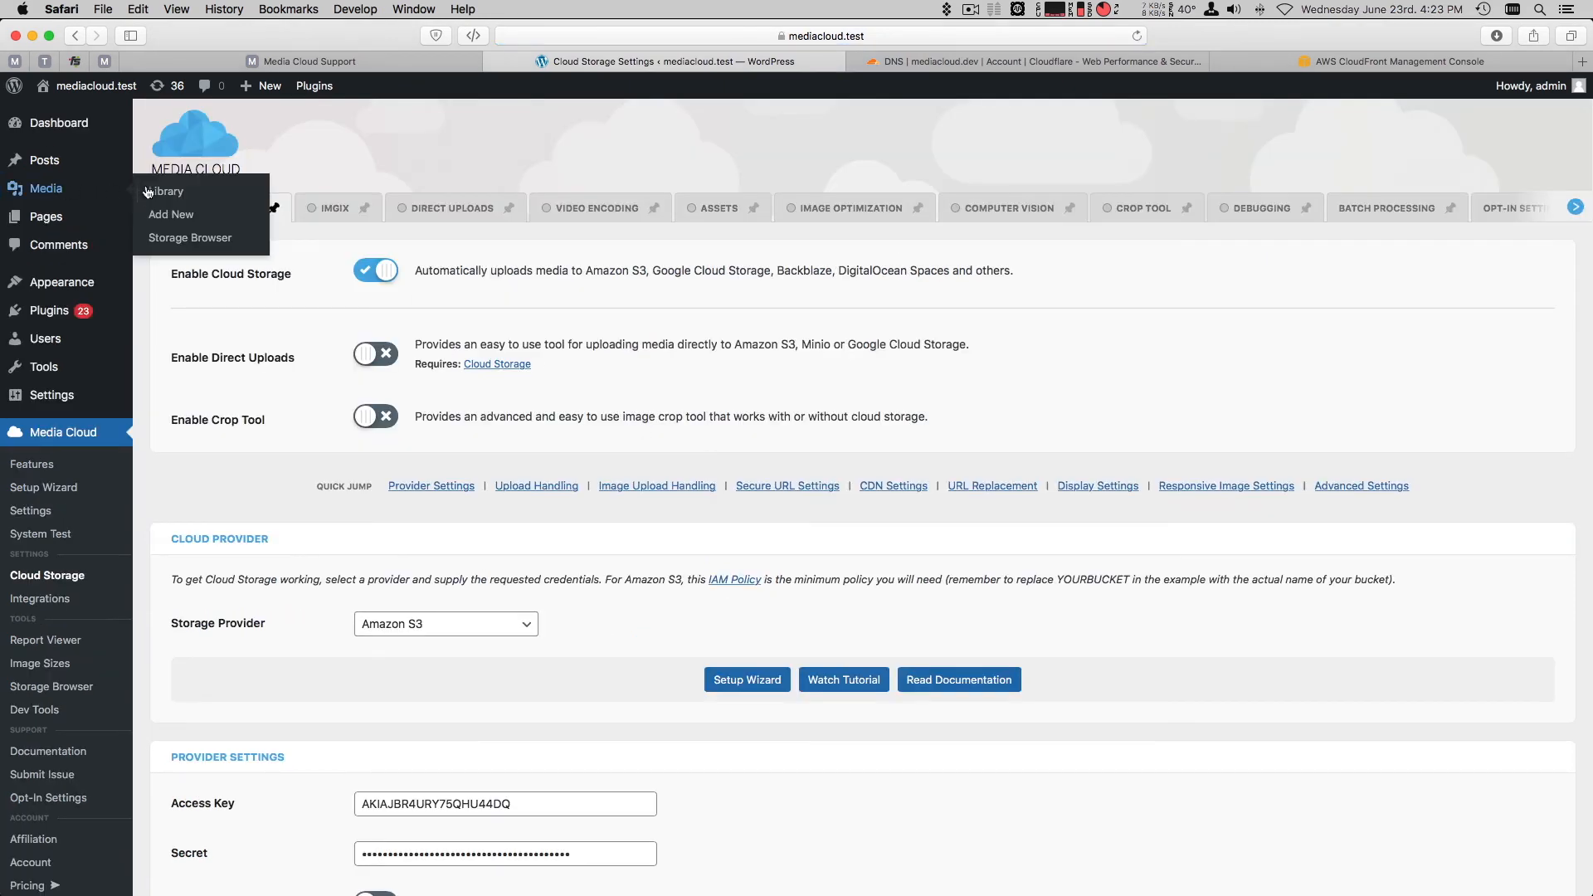
Upload the portrait image ending in 470eBDOc8bk-unsplash.jpg to the Media Library and check the domain of its file URL in the attachment details.
{"action": "left_click", "coordinate": [151, 191]}
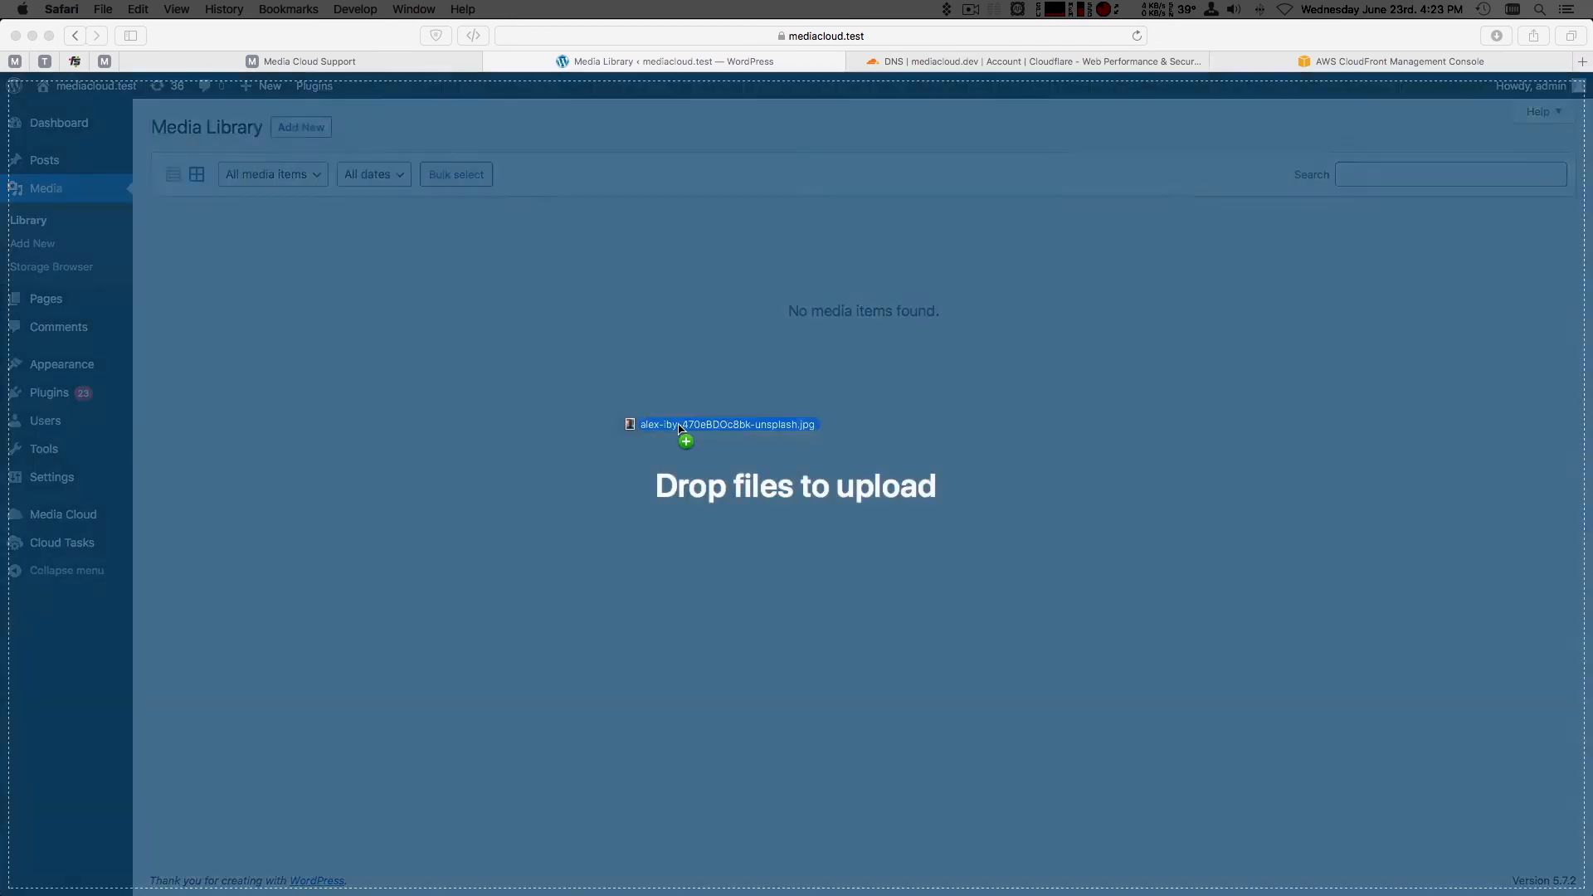
{"action": "left_click_drag", "start_coordinate": [676, 427], "coordinate": [681, 429]}
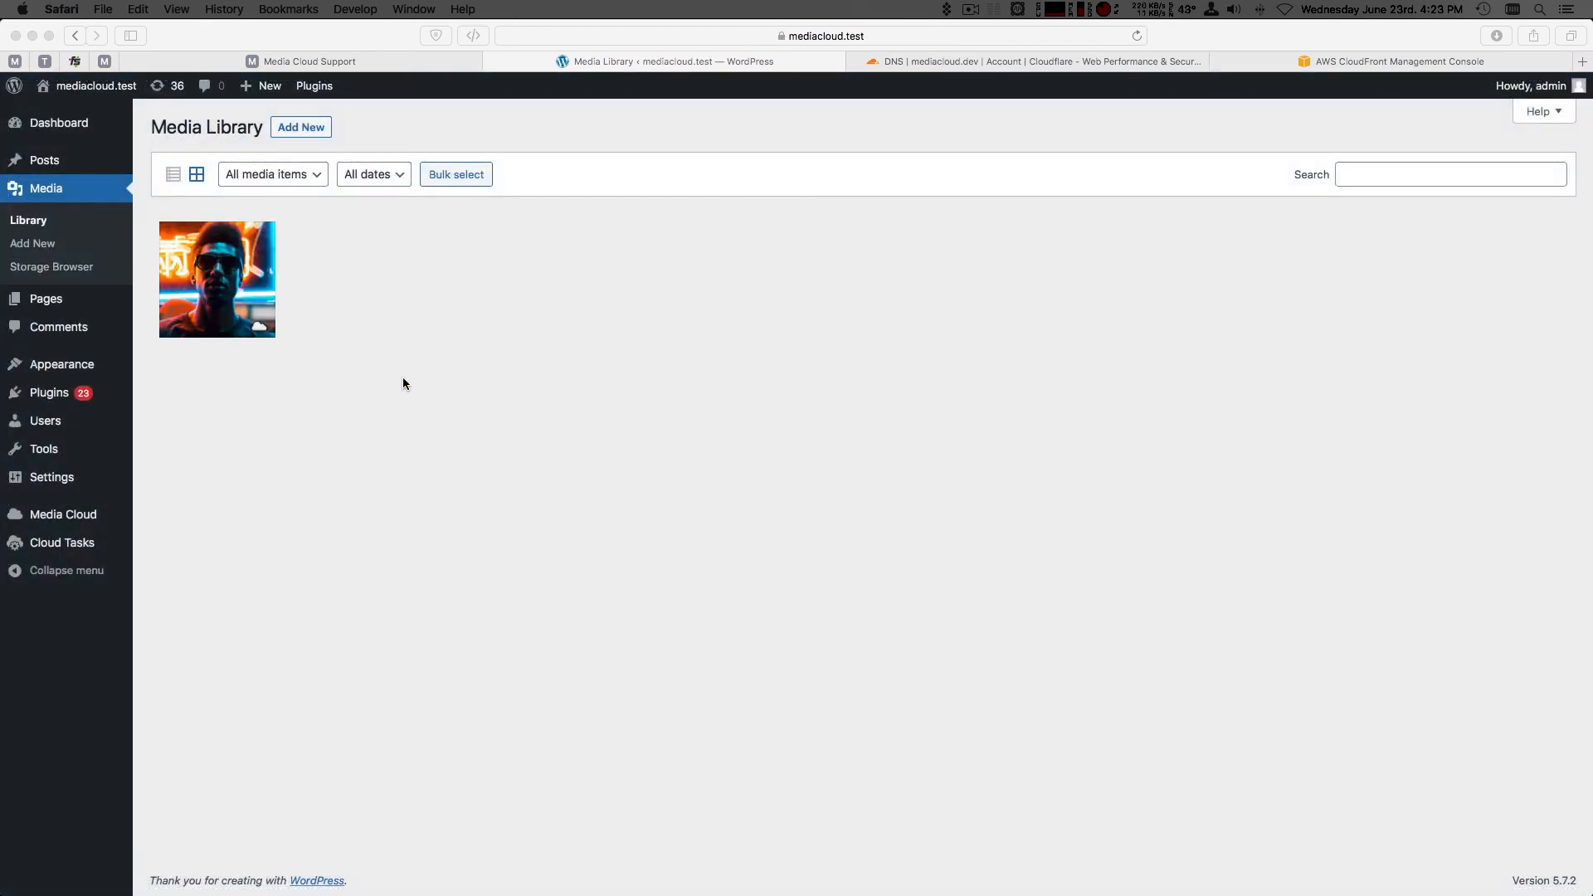
{"action": "left_click", "coordinate": [178, 295]}
{"action": "left_click", "coordinate": [178, 294]}
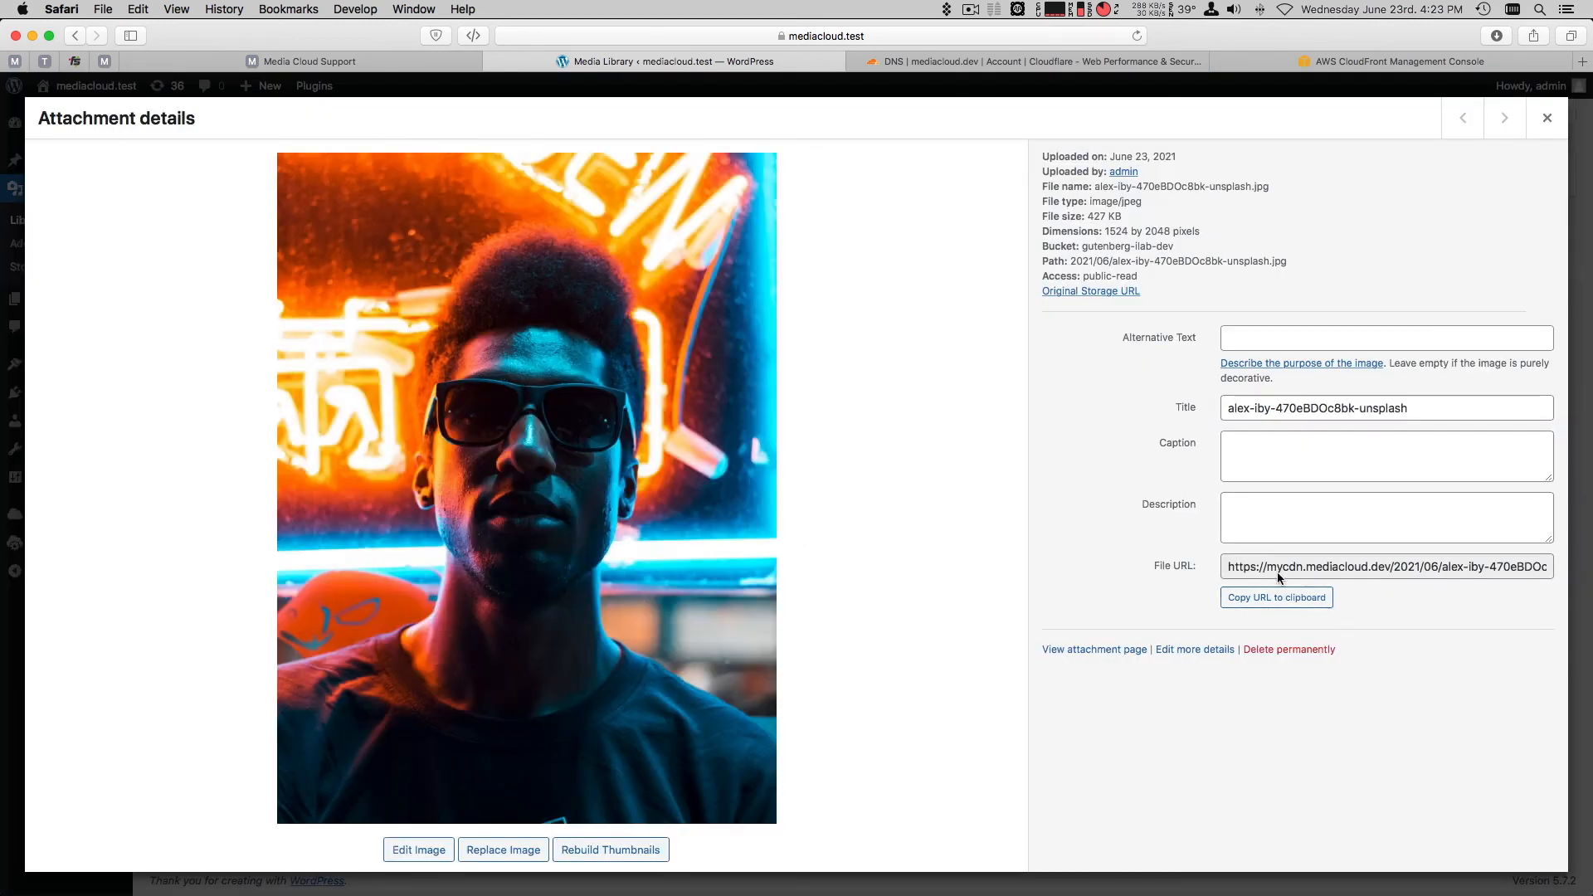
{"action": "left_click_drag", "start_coordinate": [1267, 567], "coordinate": [1391, 561]}
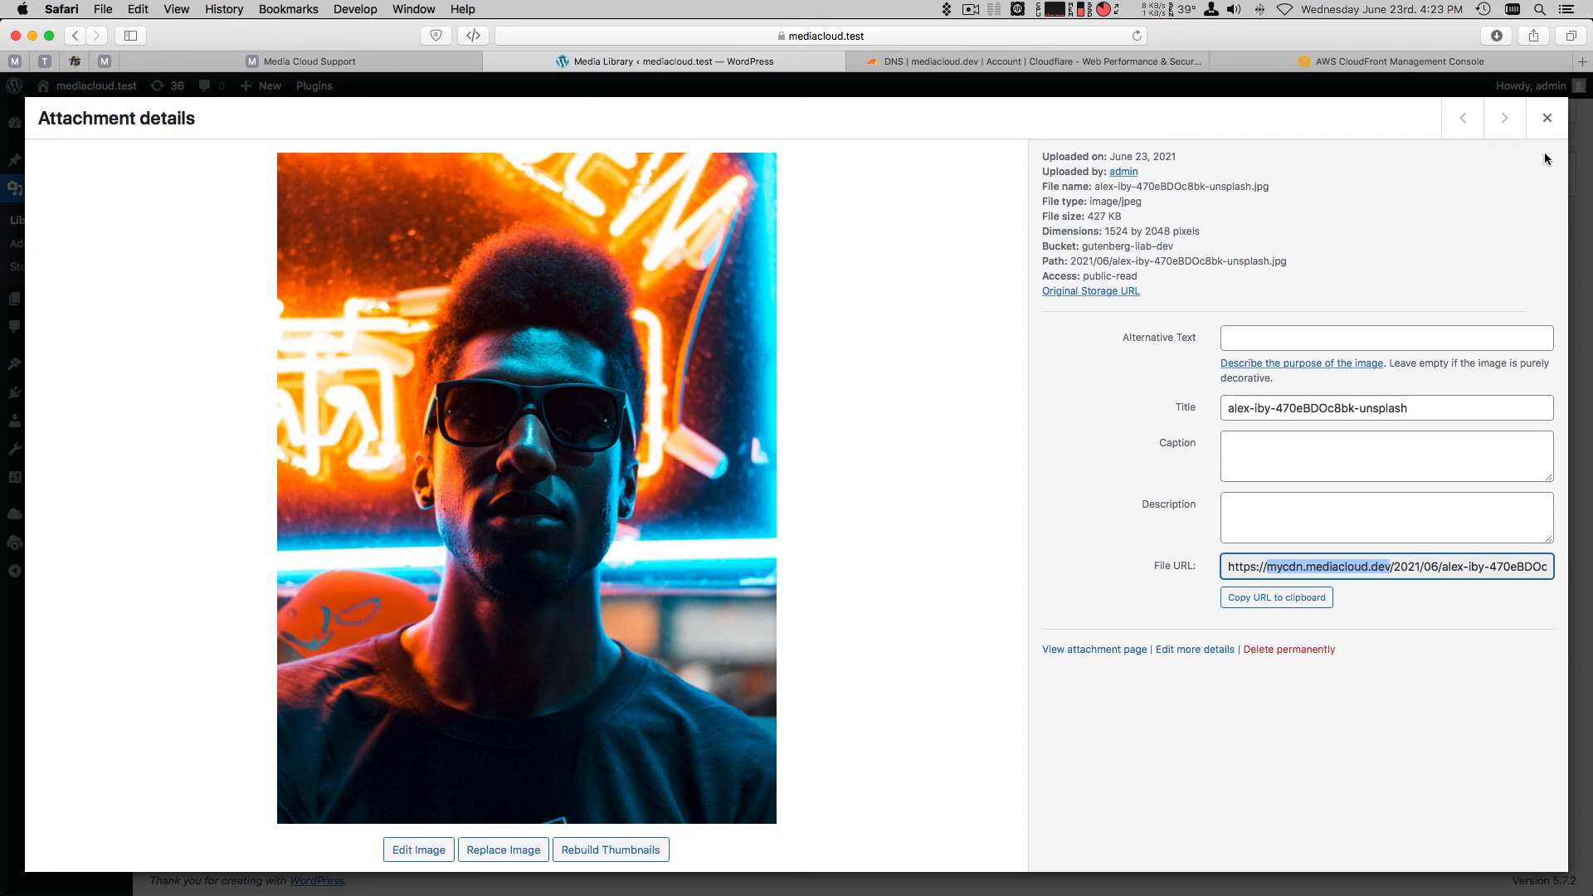
{"action": "left_click", "coordinate": [1547, 117]}
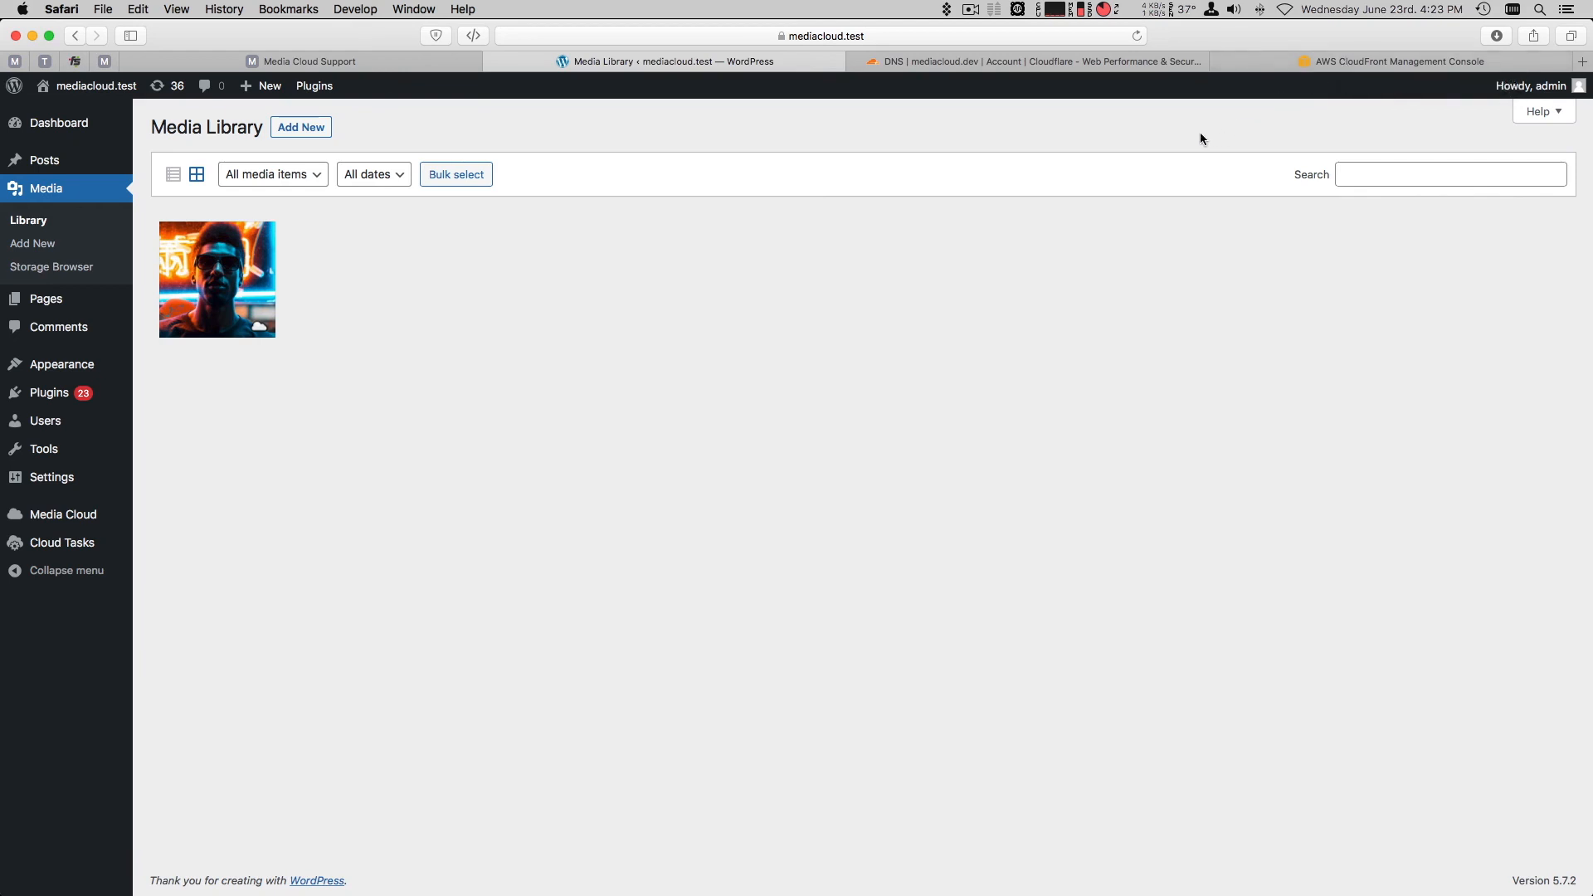
{"action": "left_click", "coordinate": [971, 10]}
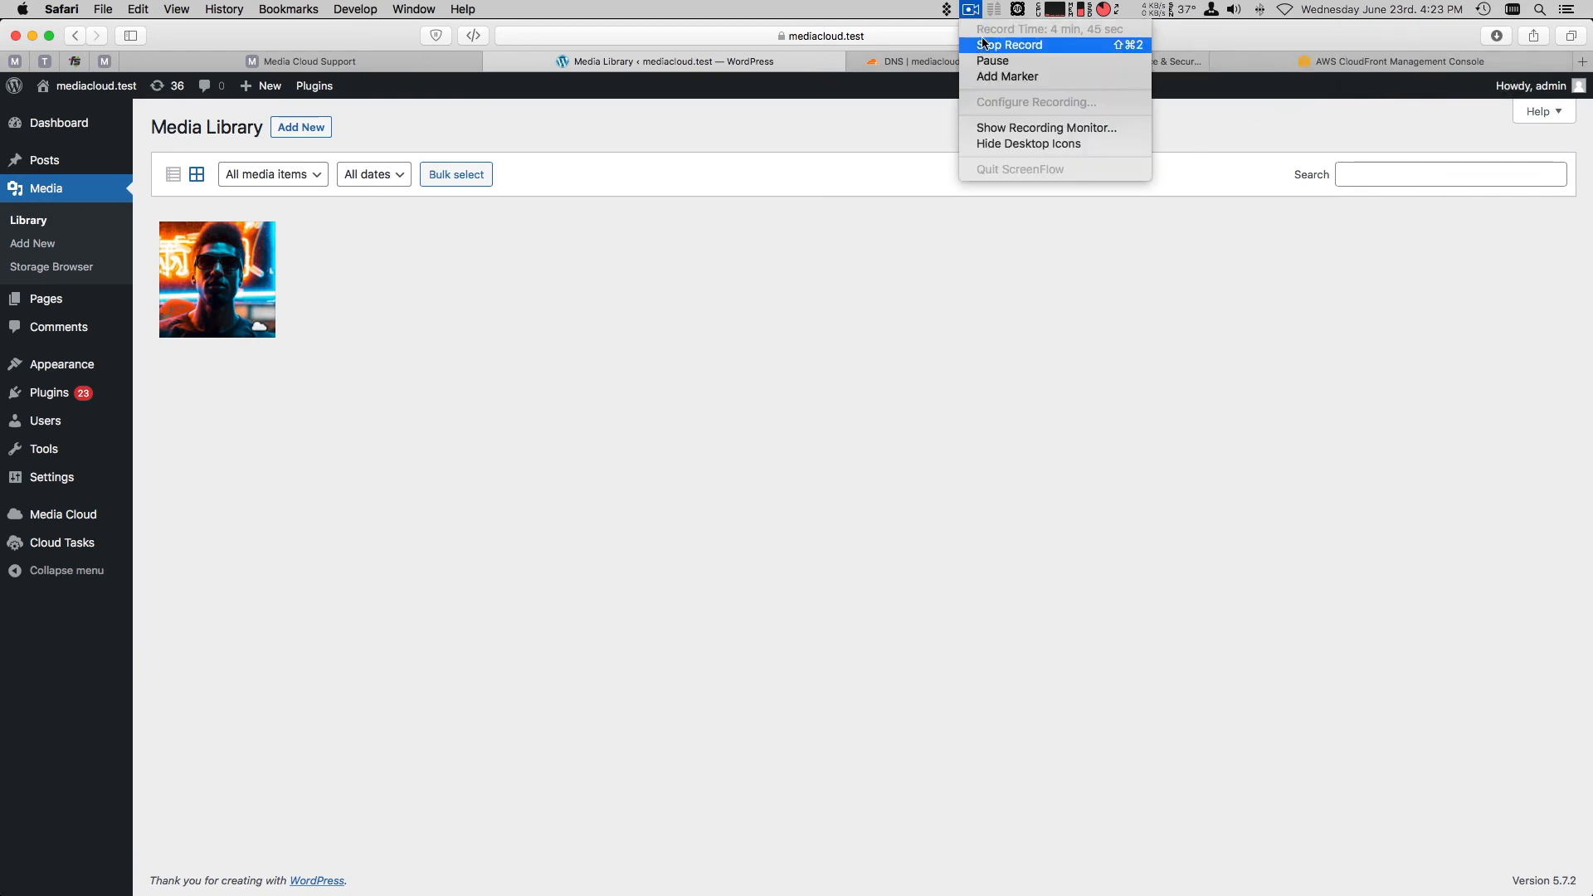
{"action": "left_click", "coordinate": [1009, 45]}
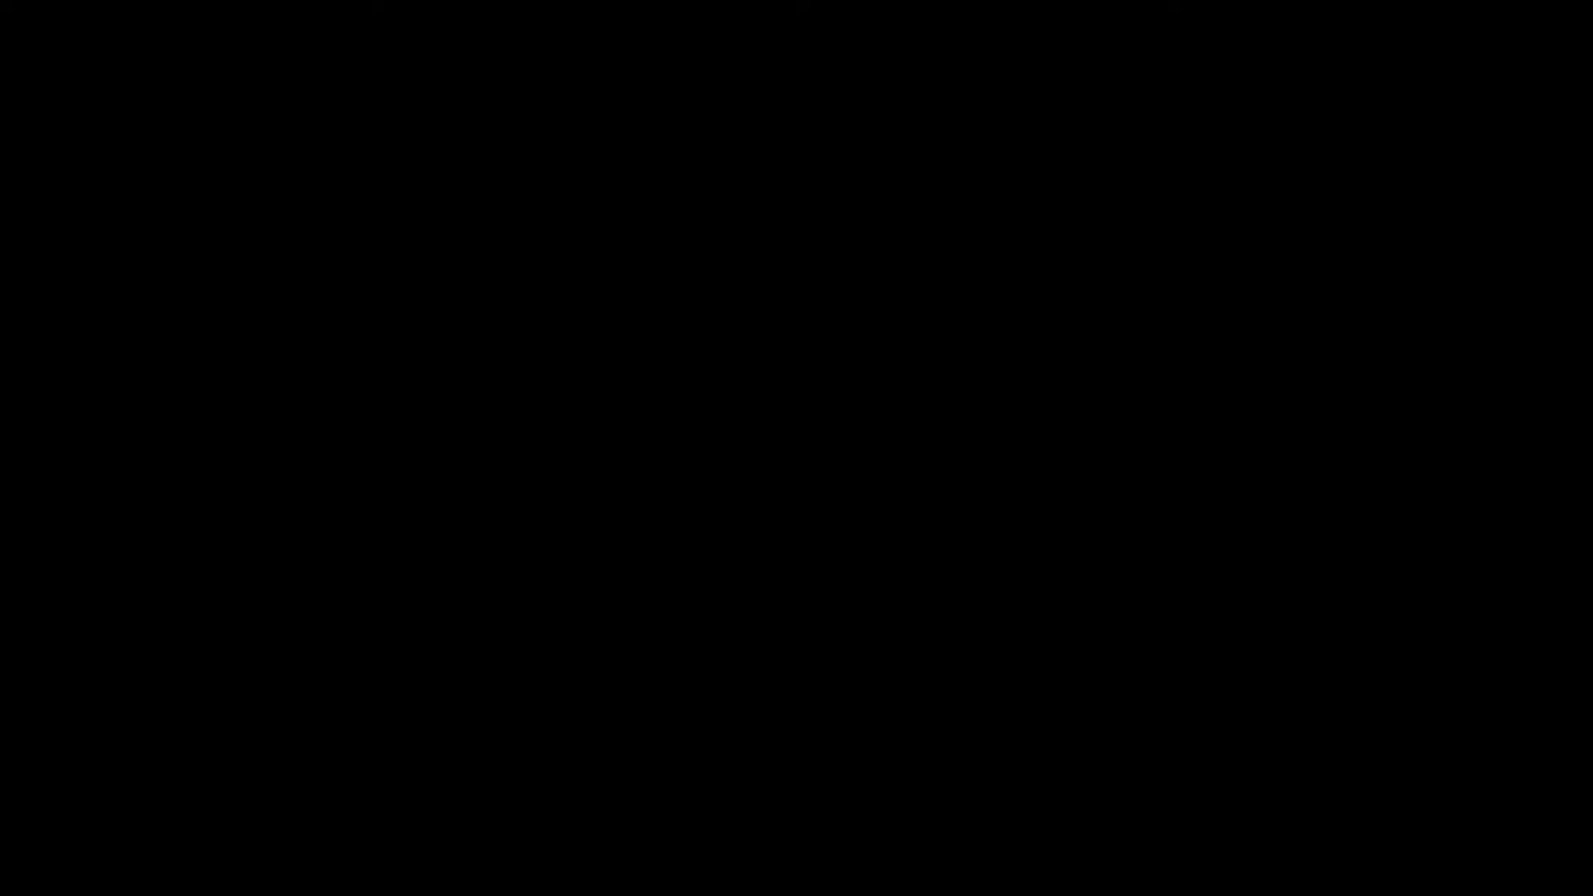